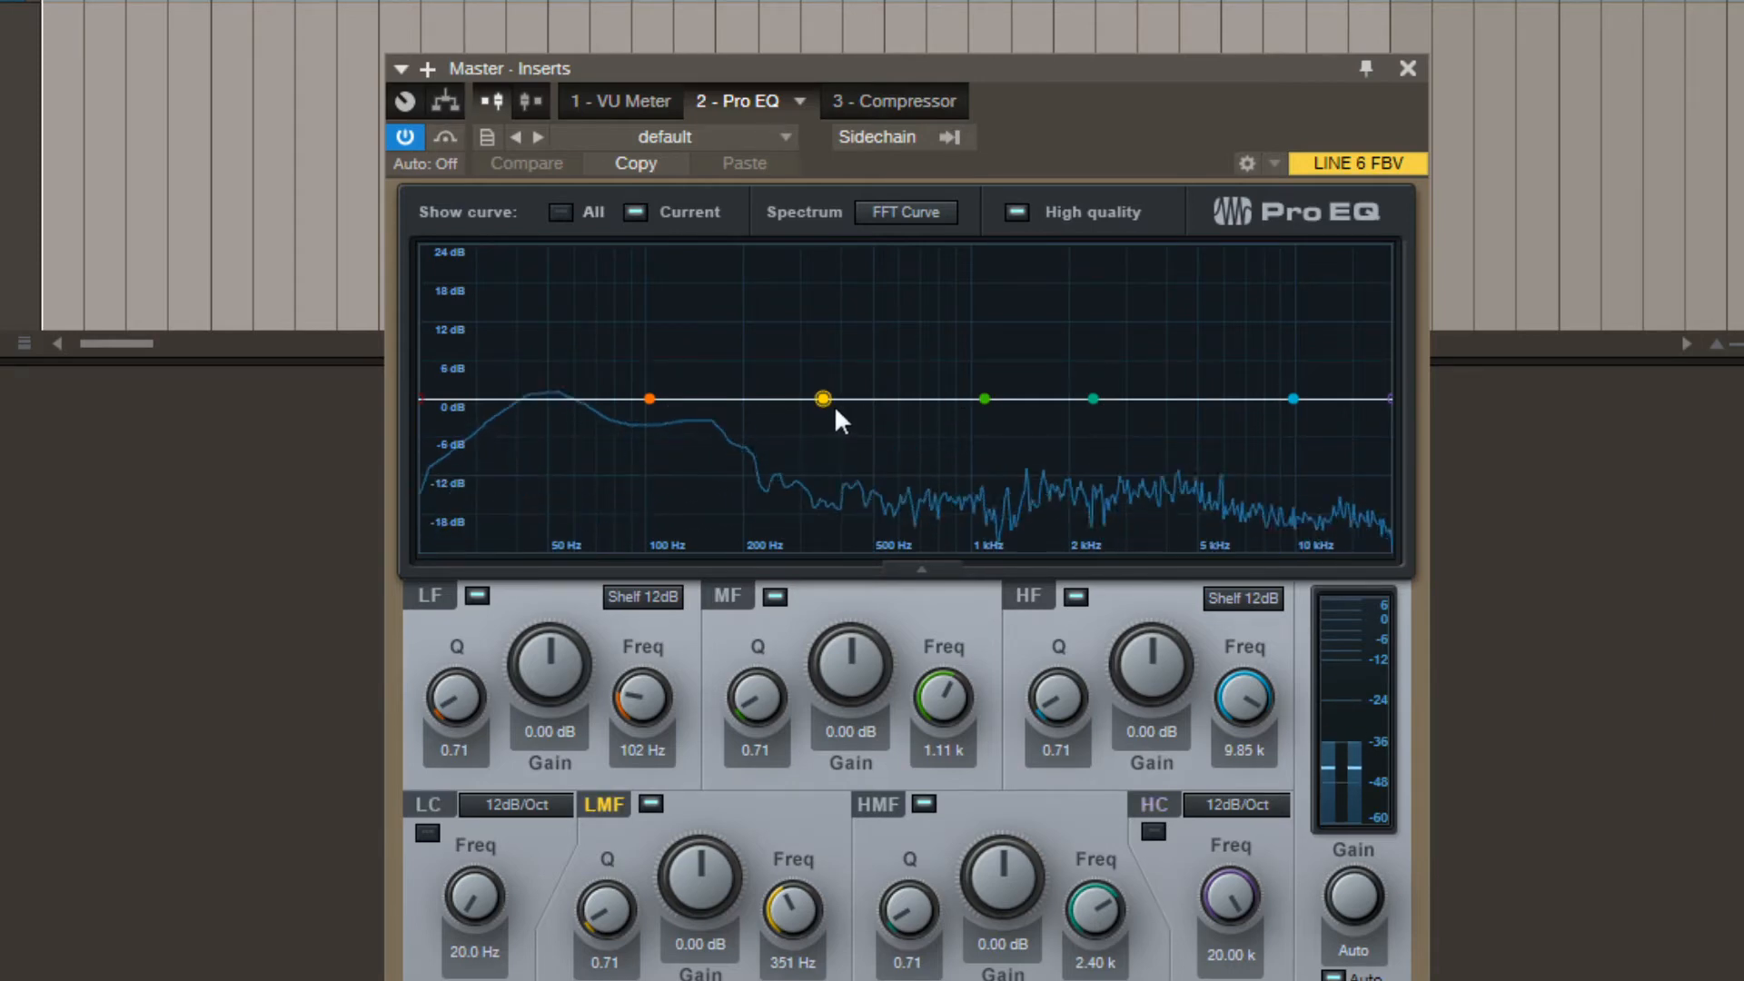
Sweep a narrow LMF boost down to 201 Hz and turn it into a -16 dB cut with Q 7.69.
drag(823, 397, 833, 349)
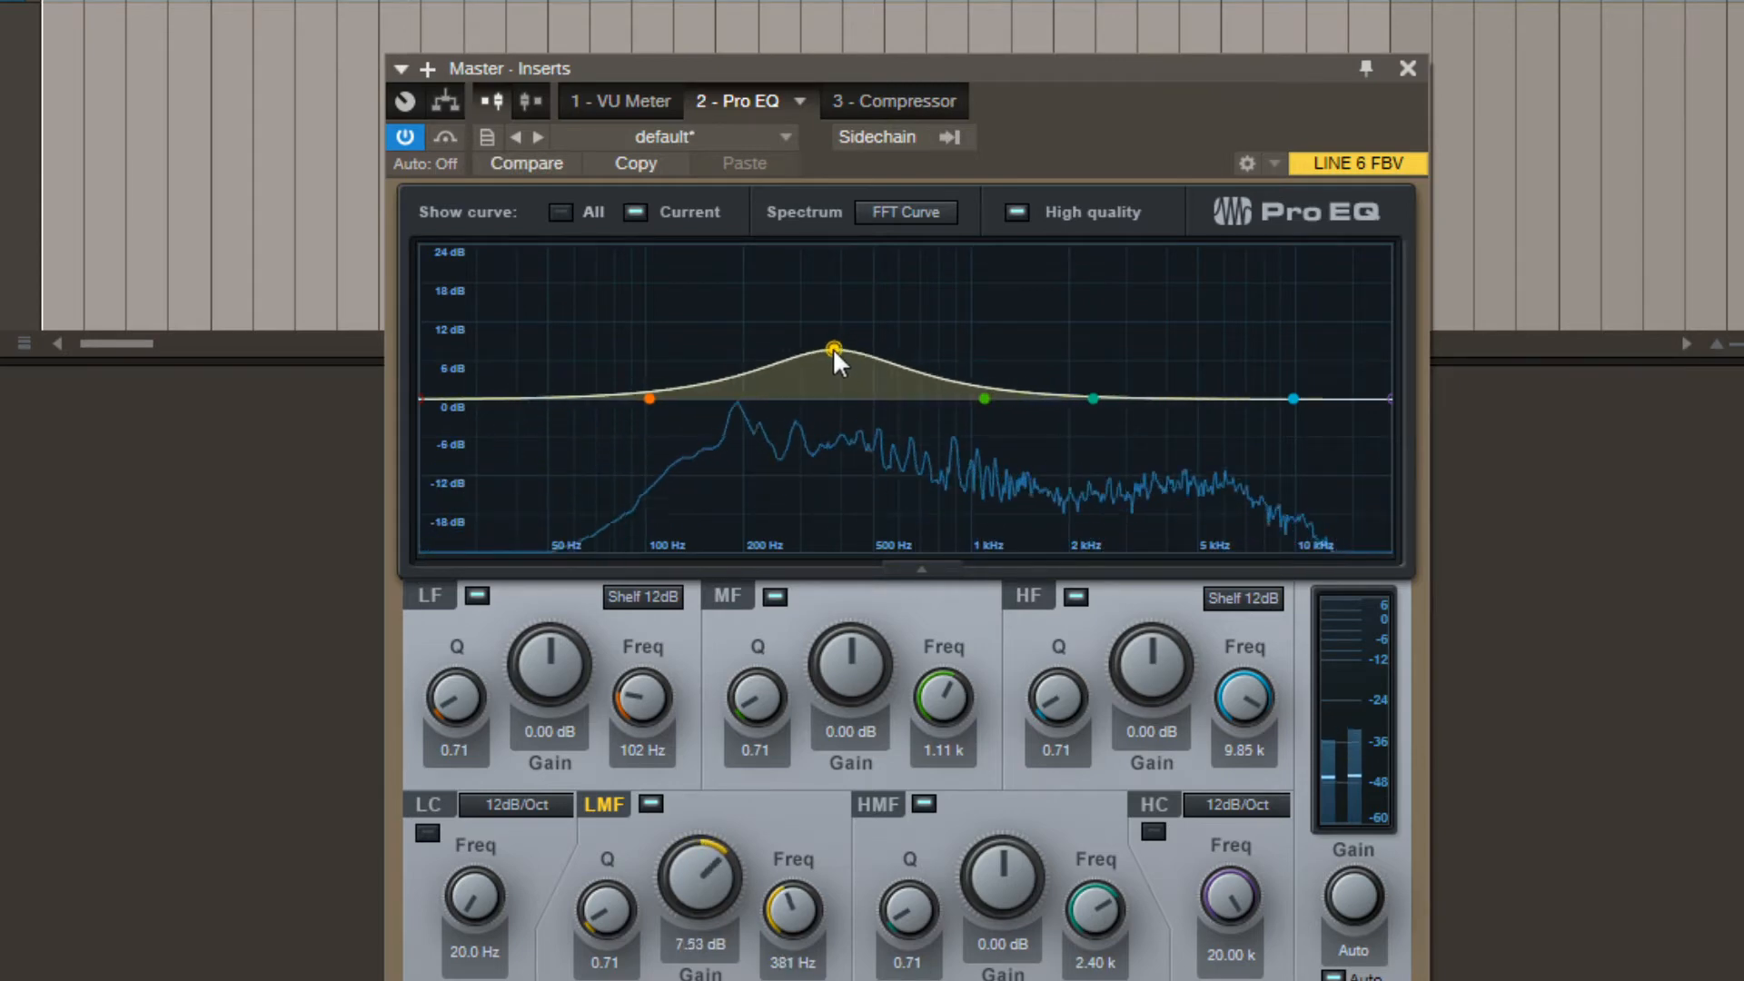
scroll(832, 348, up, 5)
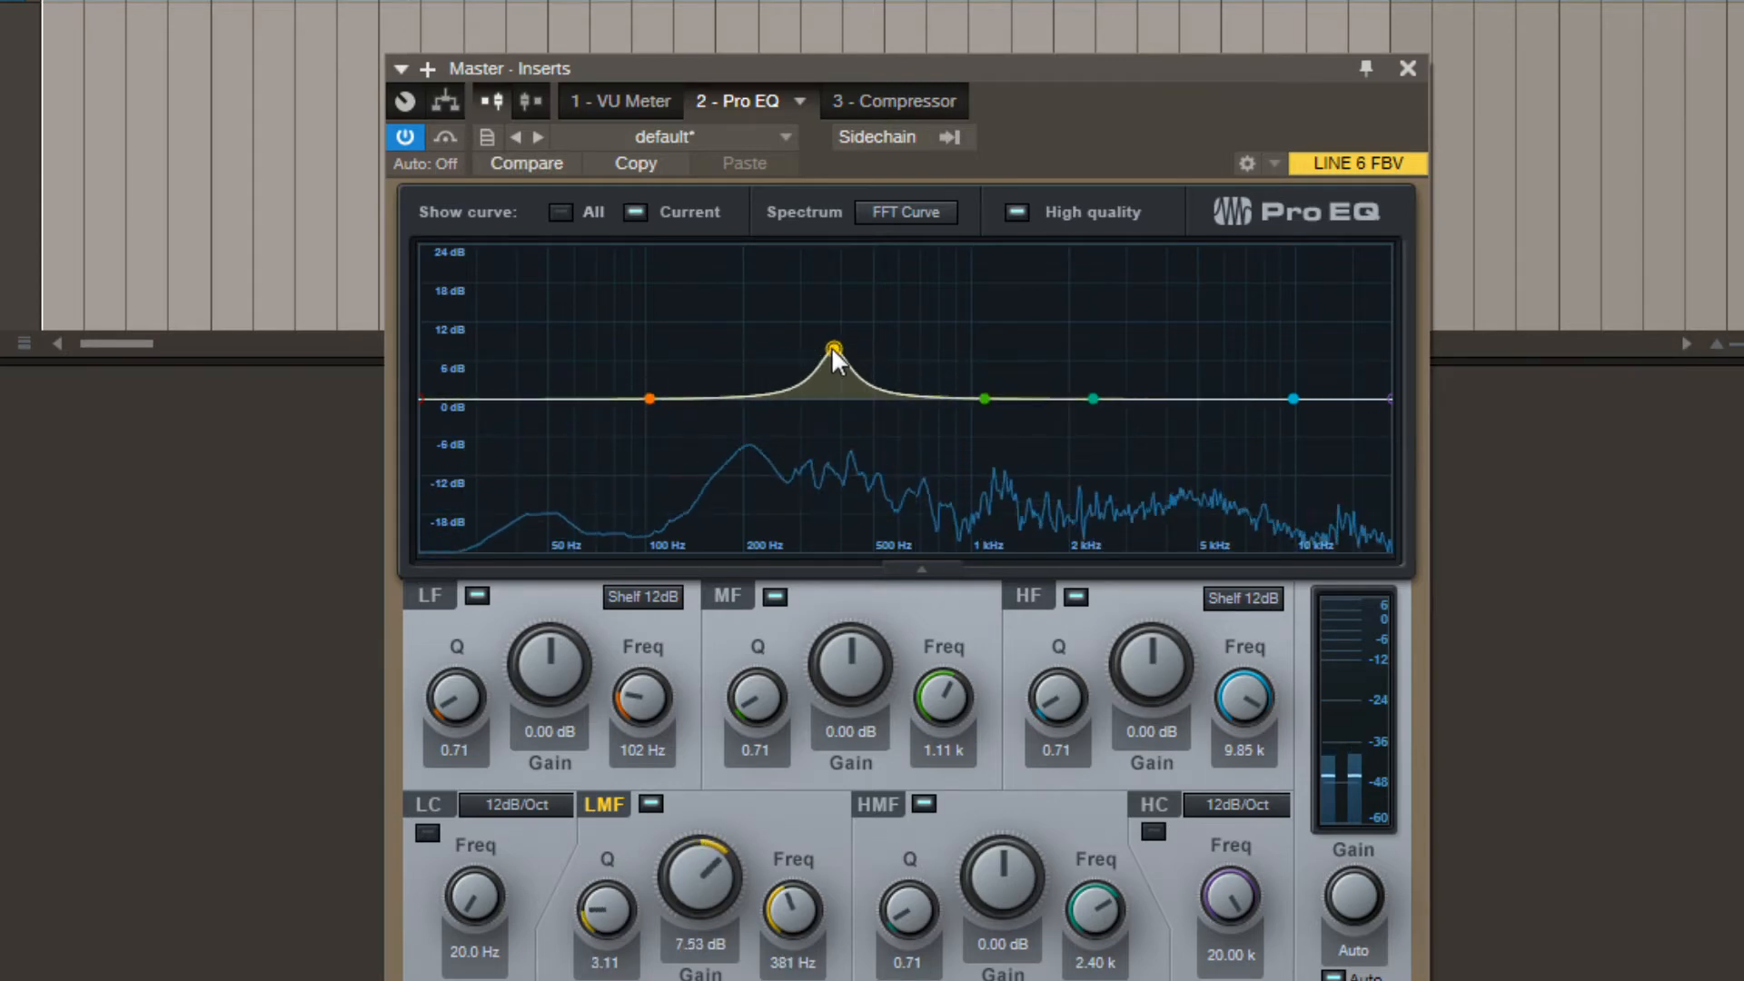
scroll(832, 346, up, 3)
mouse_move(831, 346)
mouse_down()
mouse_move(831, 319)
mouse_move(831, 357)
mouse_move(803, 303)
mouse_move(789, 329)
mouse_move(865, 367)
mouse_move(845, 357)
mouse_up()
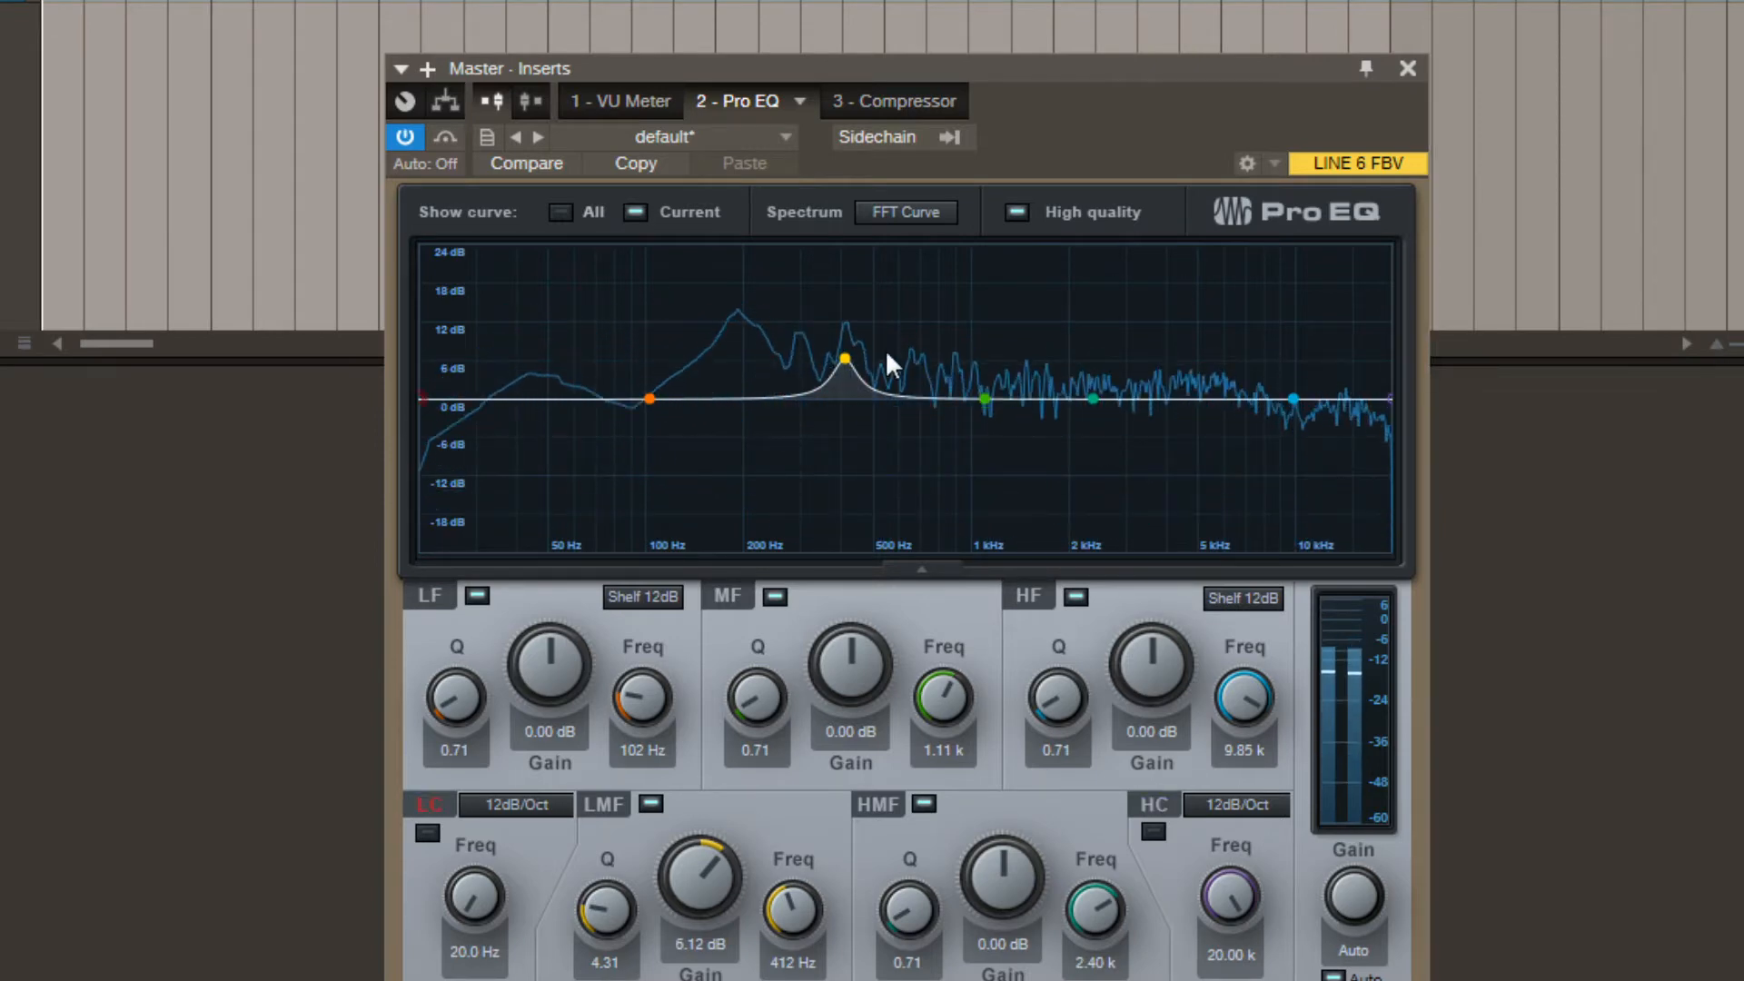
drag(842, 358, 745, 267)
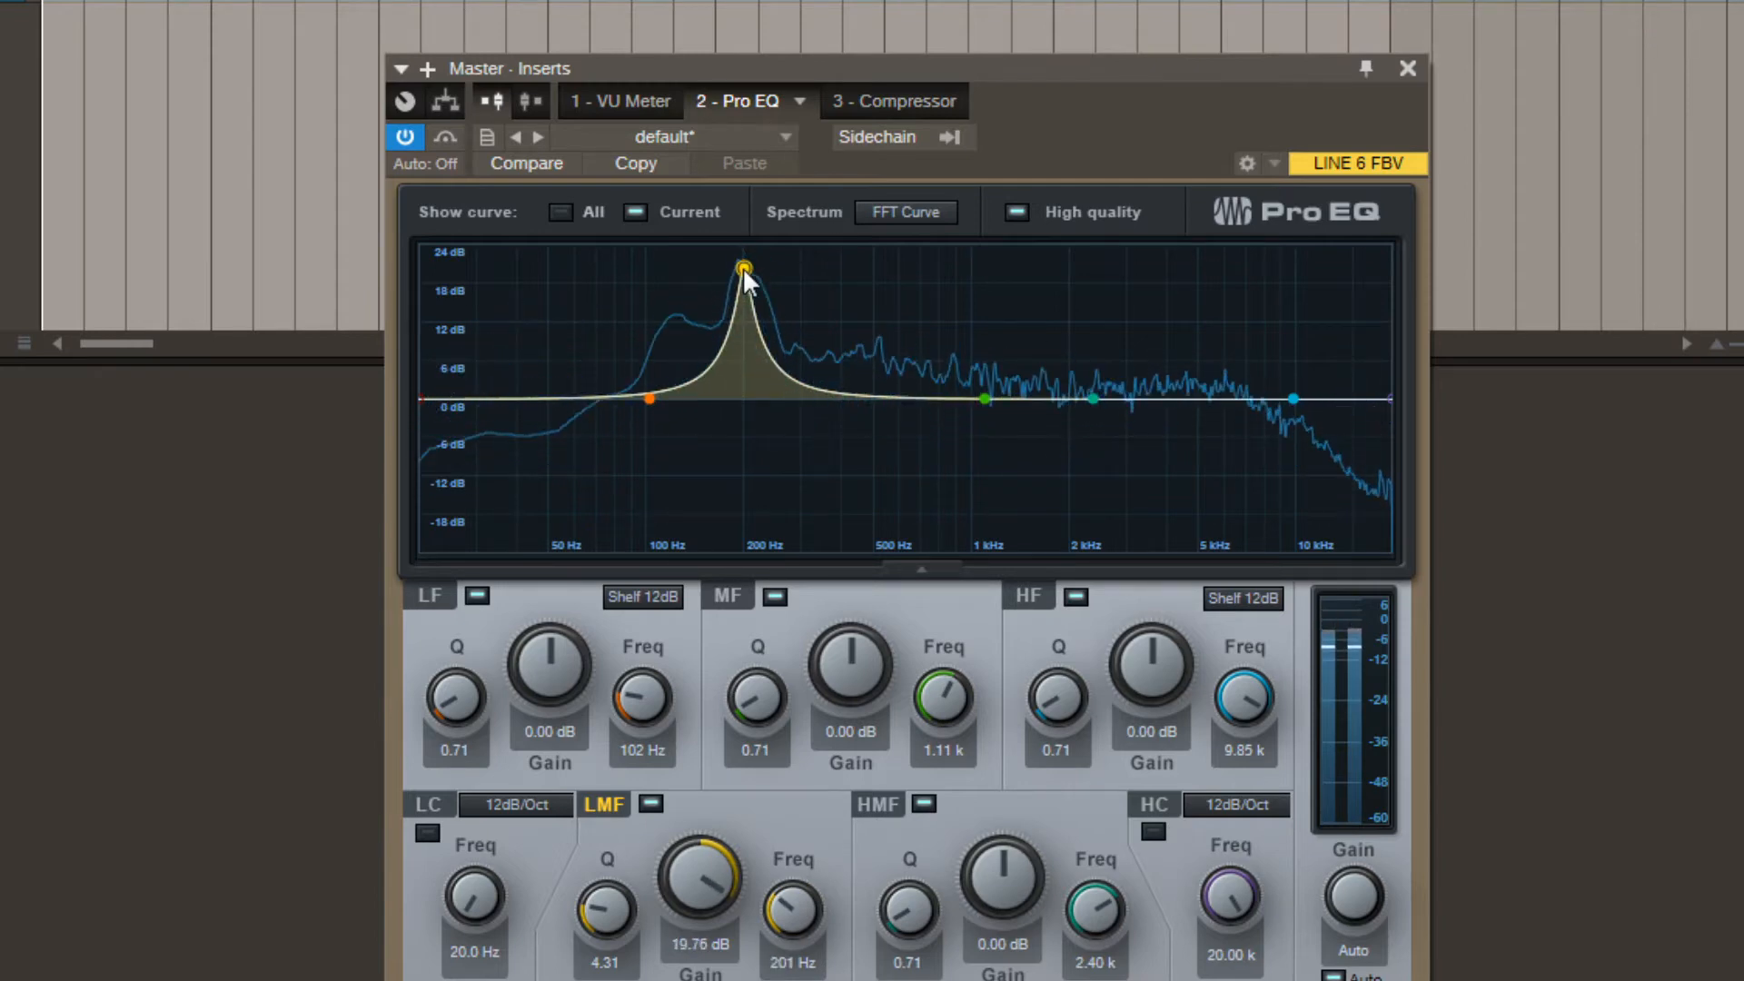
drag(709, 895, 604, 908)
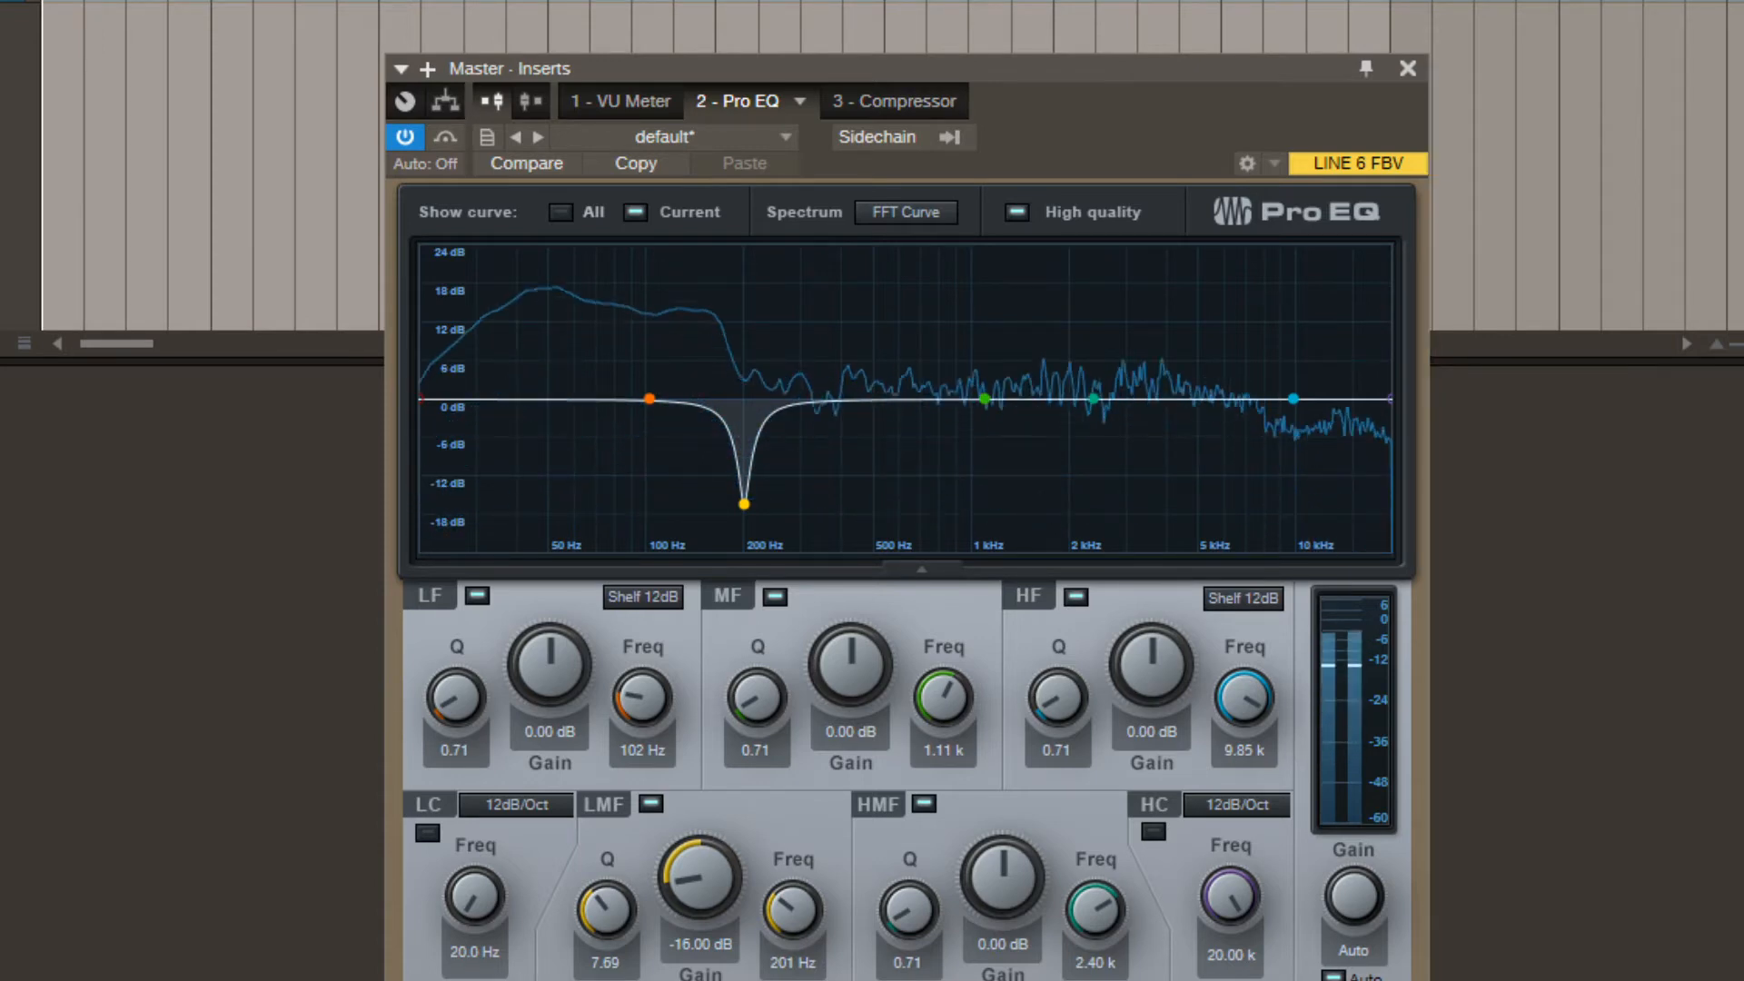
Bypass and re-enable the EQ to compare the sound with and without the LMF cut.
click(445, 136)
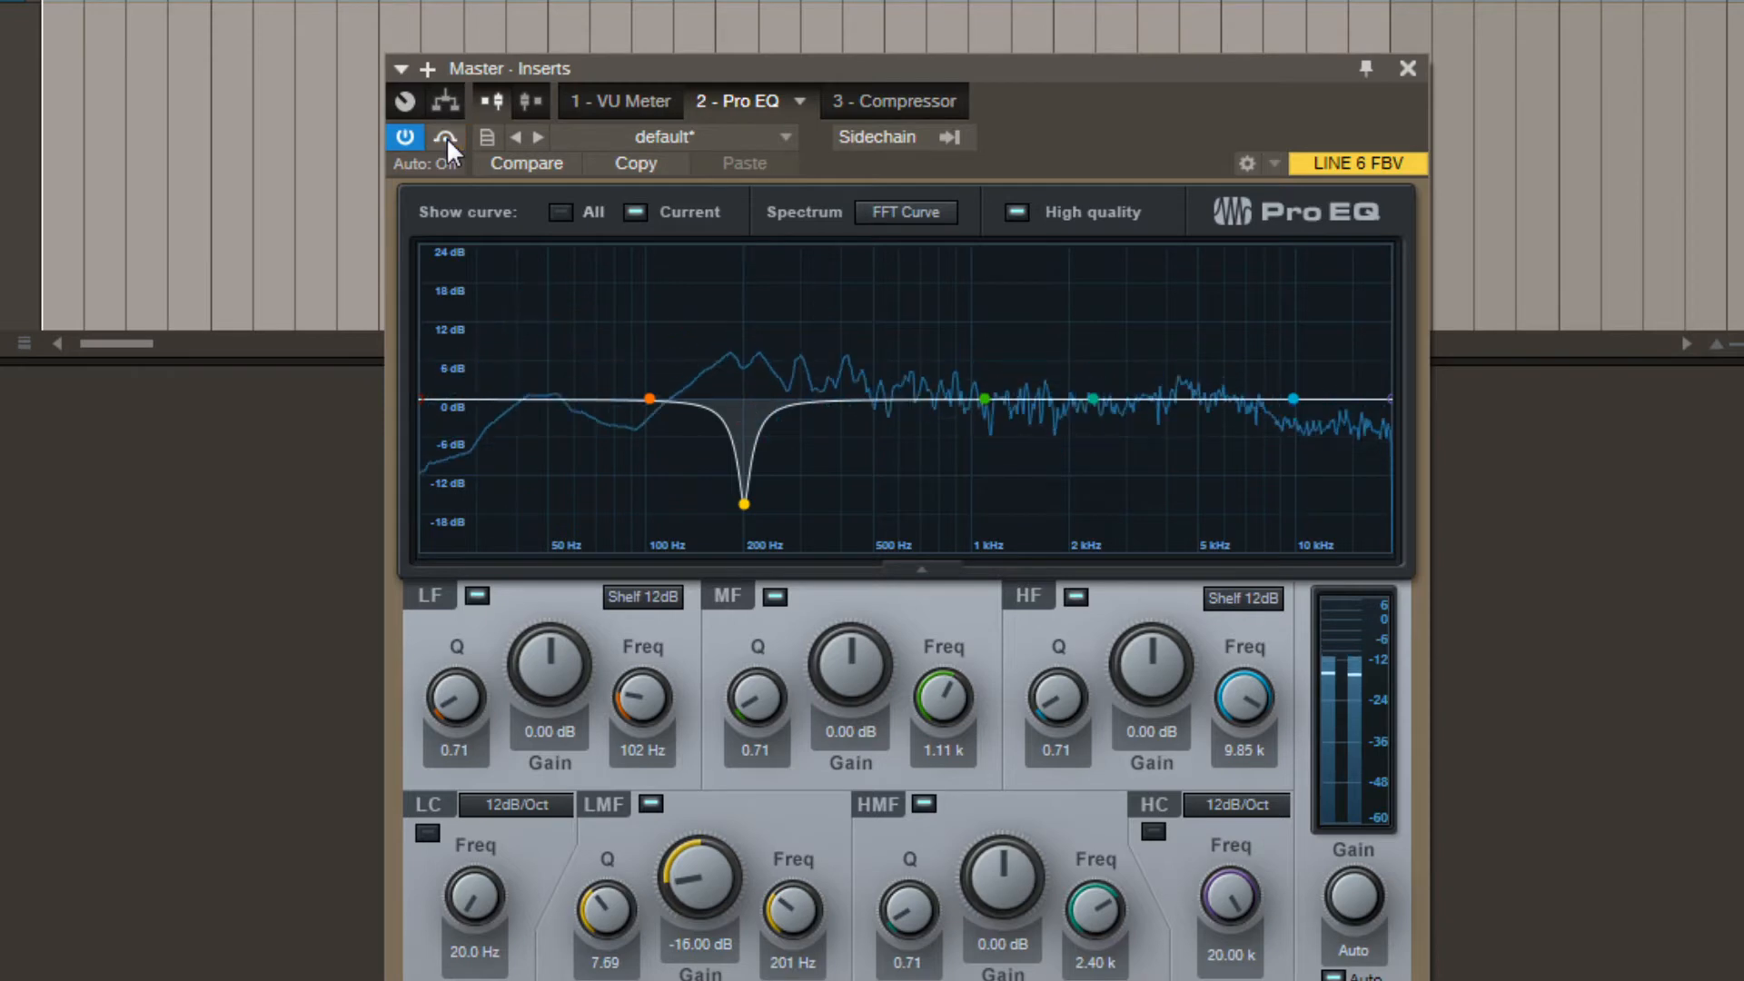
click(446, 137)
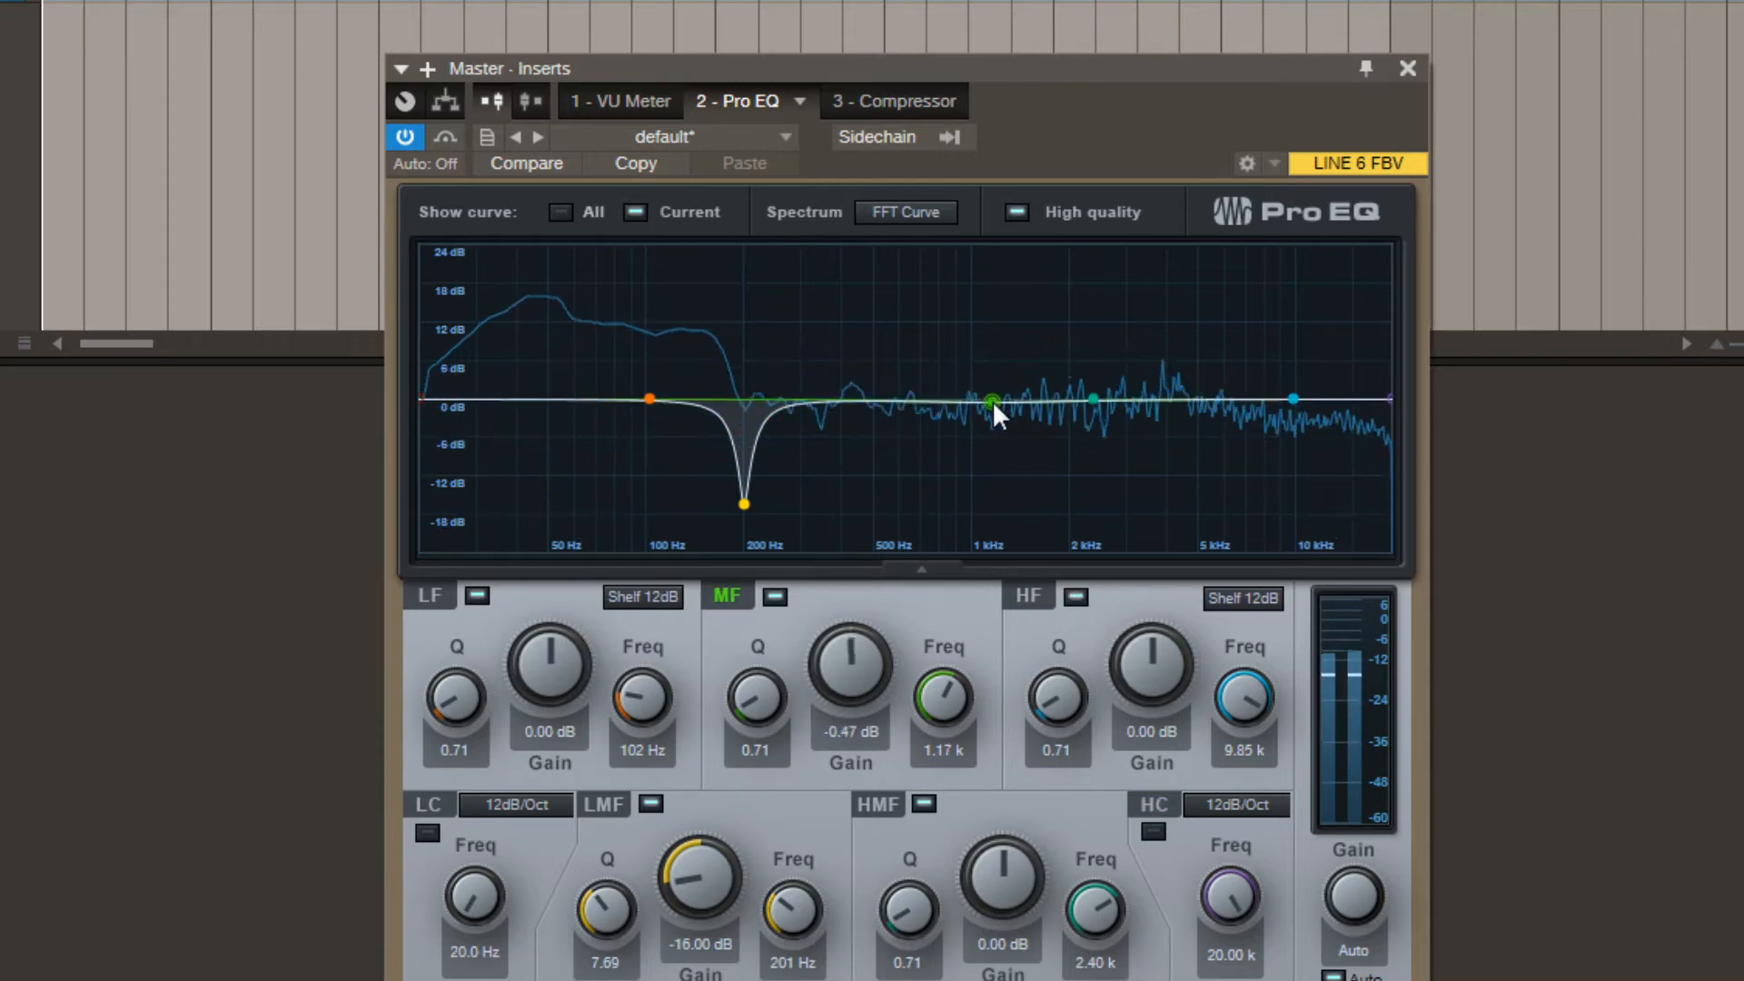
Boost the MF band by 4.71 dB at 1.26 kHz and widen it to a Q of 1.30.
drag(990, 401, 1003, 367)
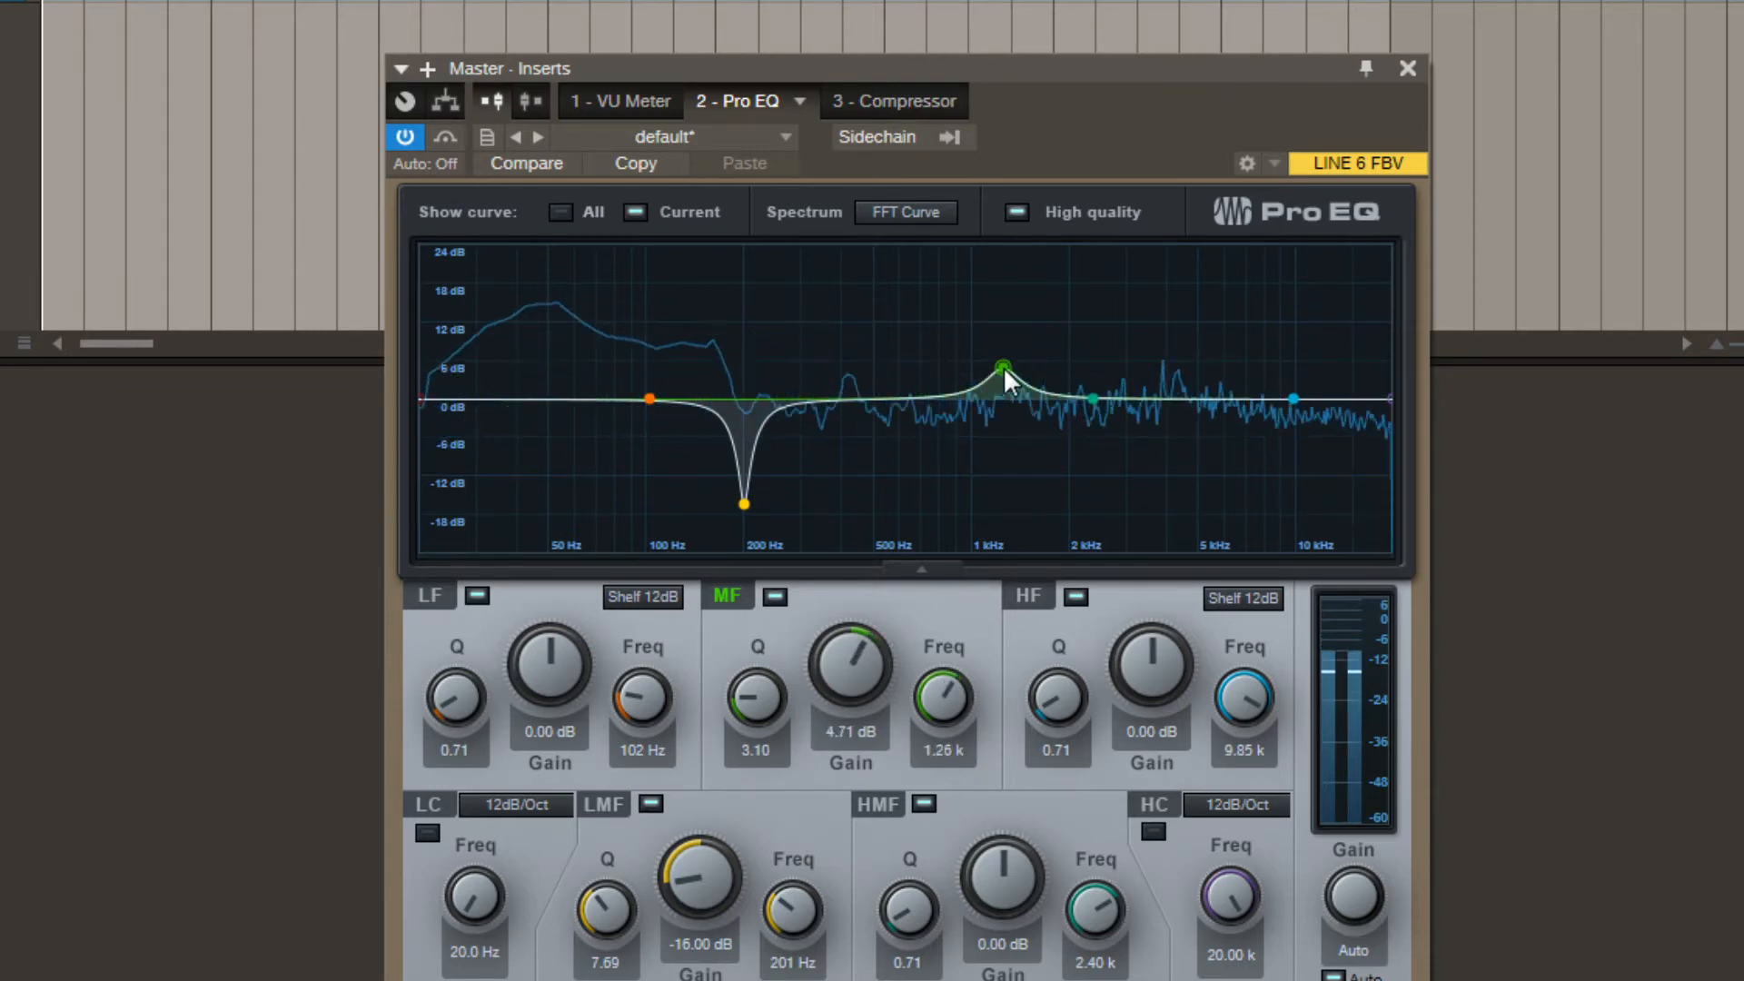
scroll(1003, 367, down, 5)
scroll(1004, 367, down, 5)
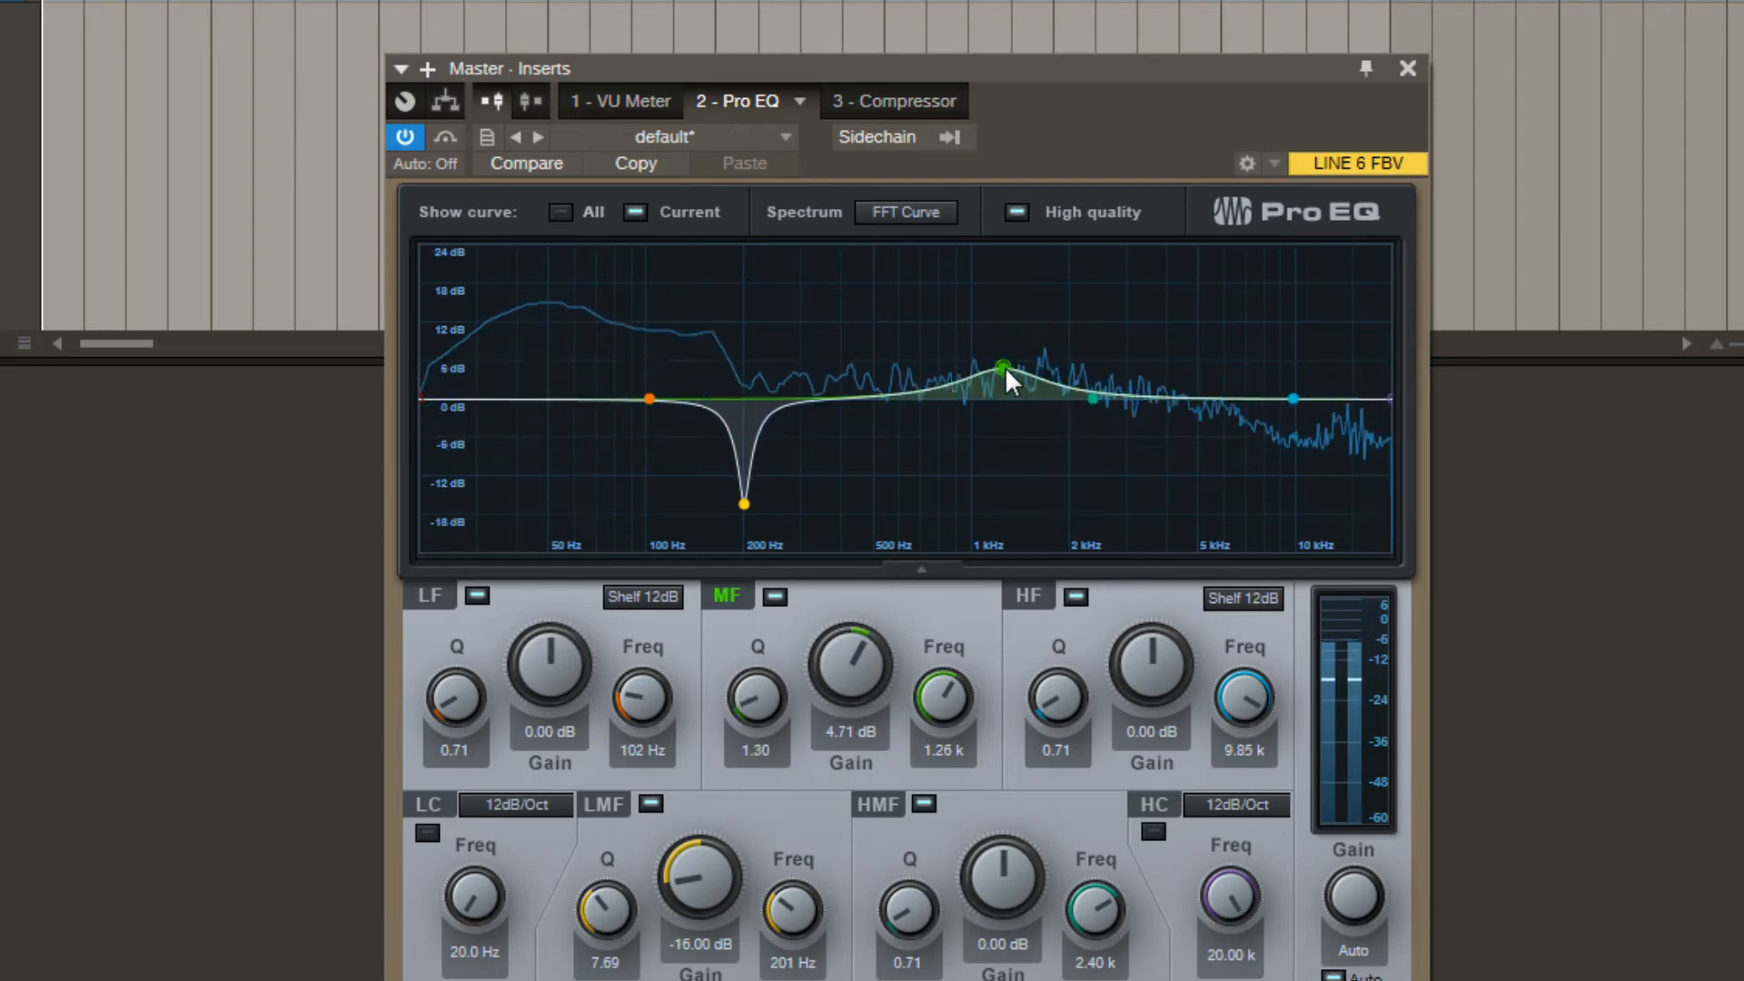
scroll(1005, 367, up, 4)
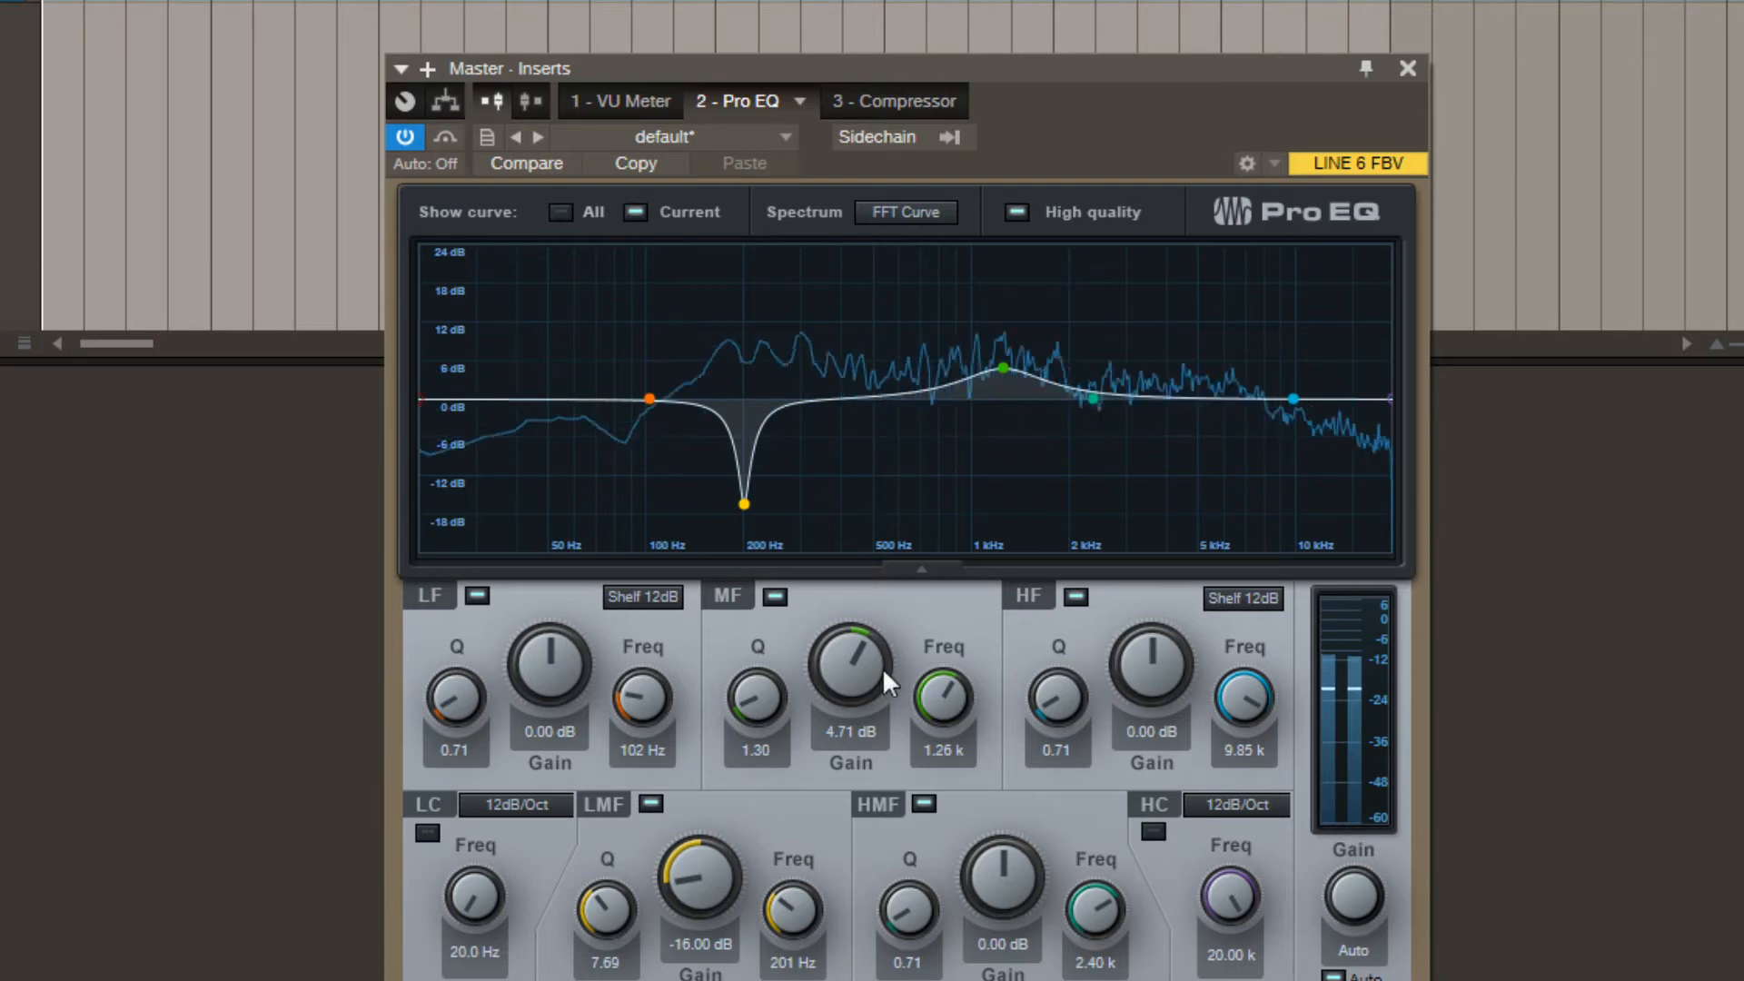
Switch the MF band off and back on to compare the sound with and without its boost.
click(1072, 597)
click(1070, 597)
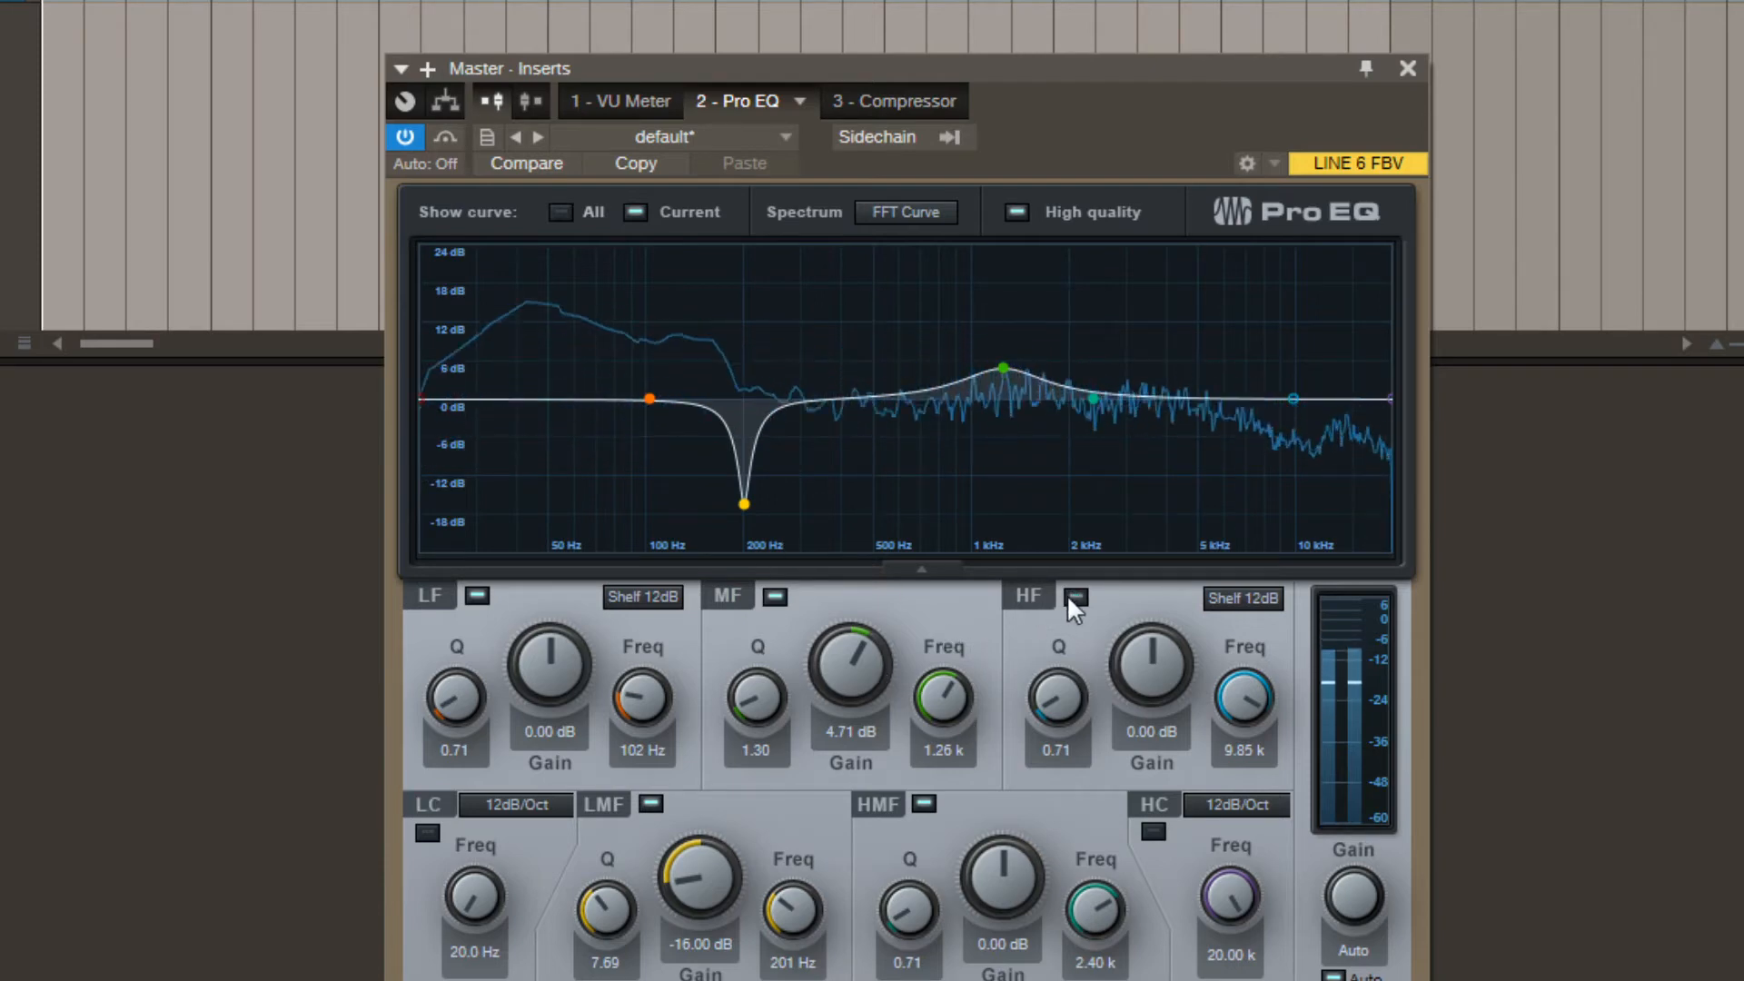
click(778, 597)
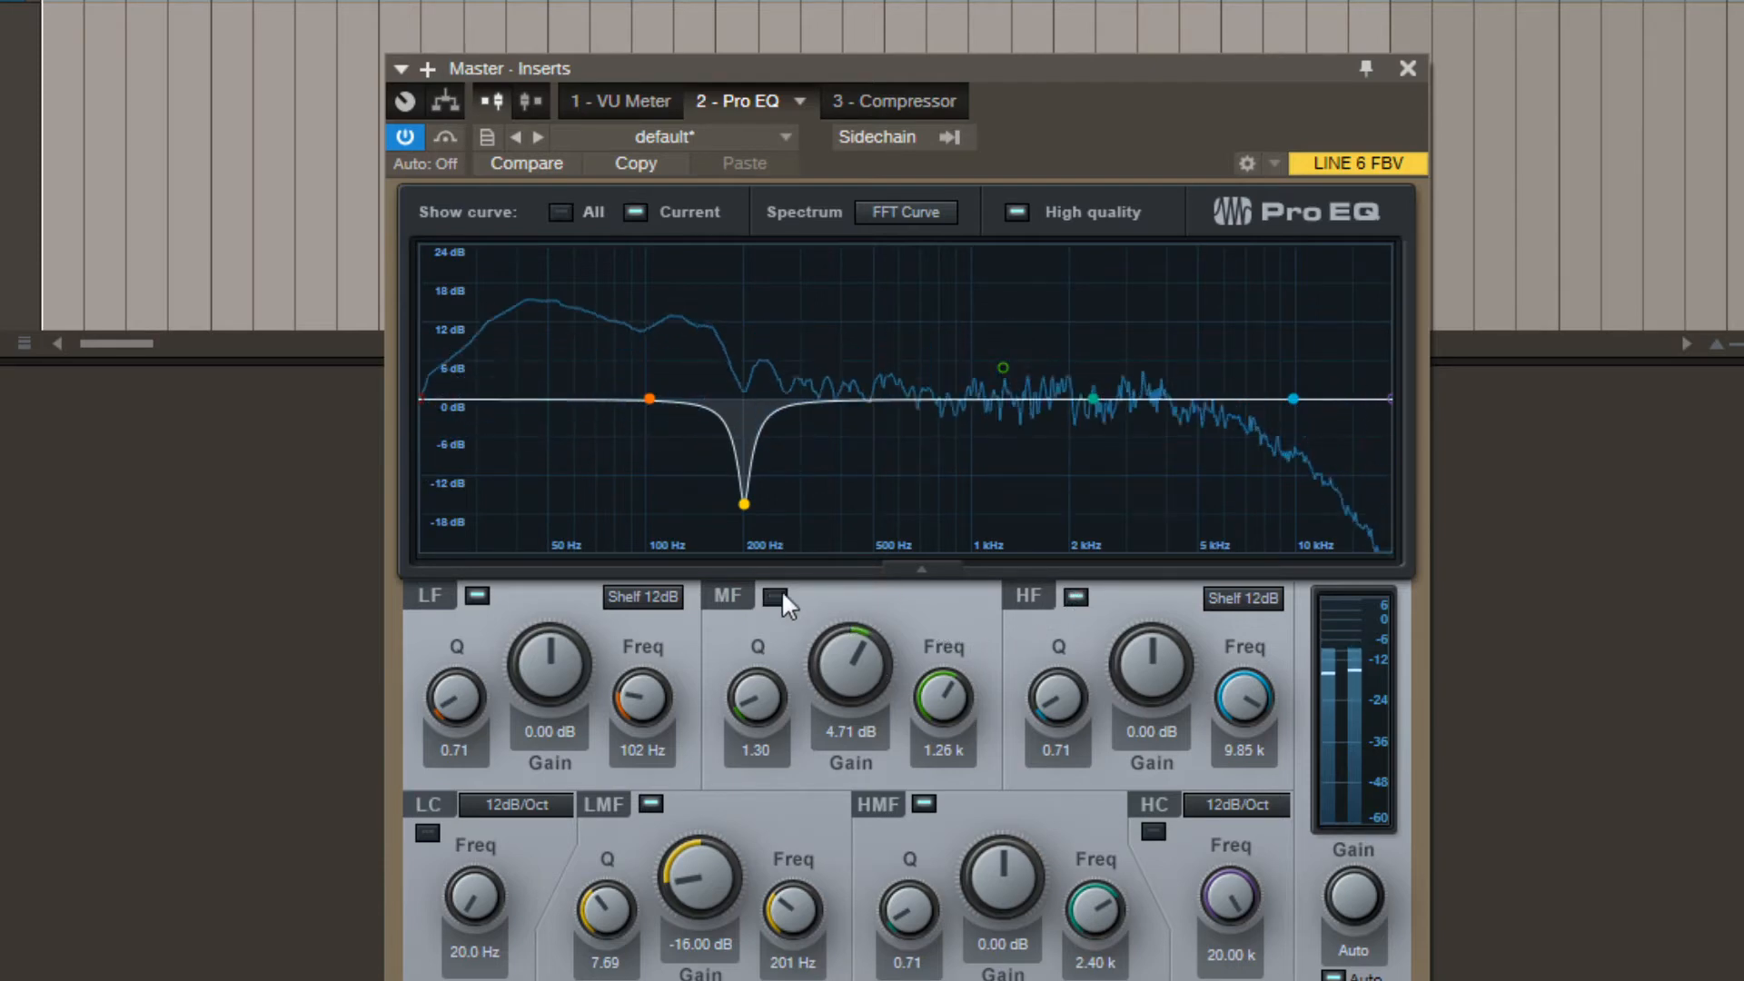
click(778, 597)
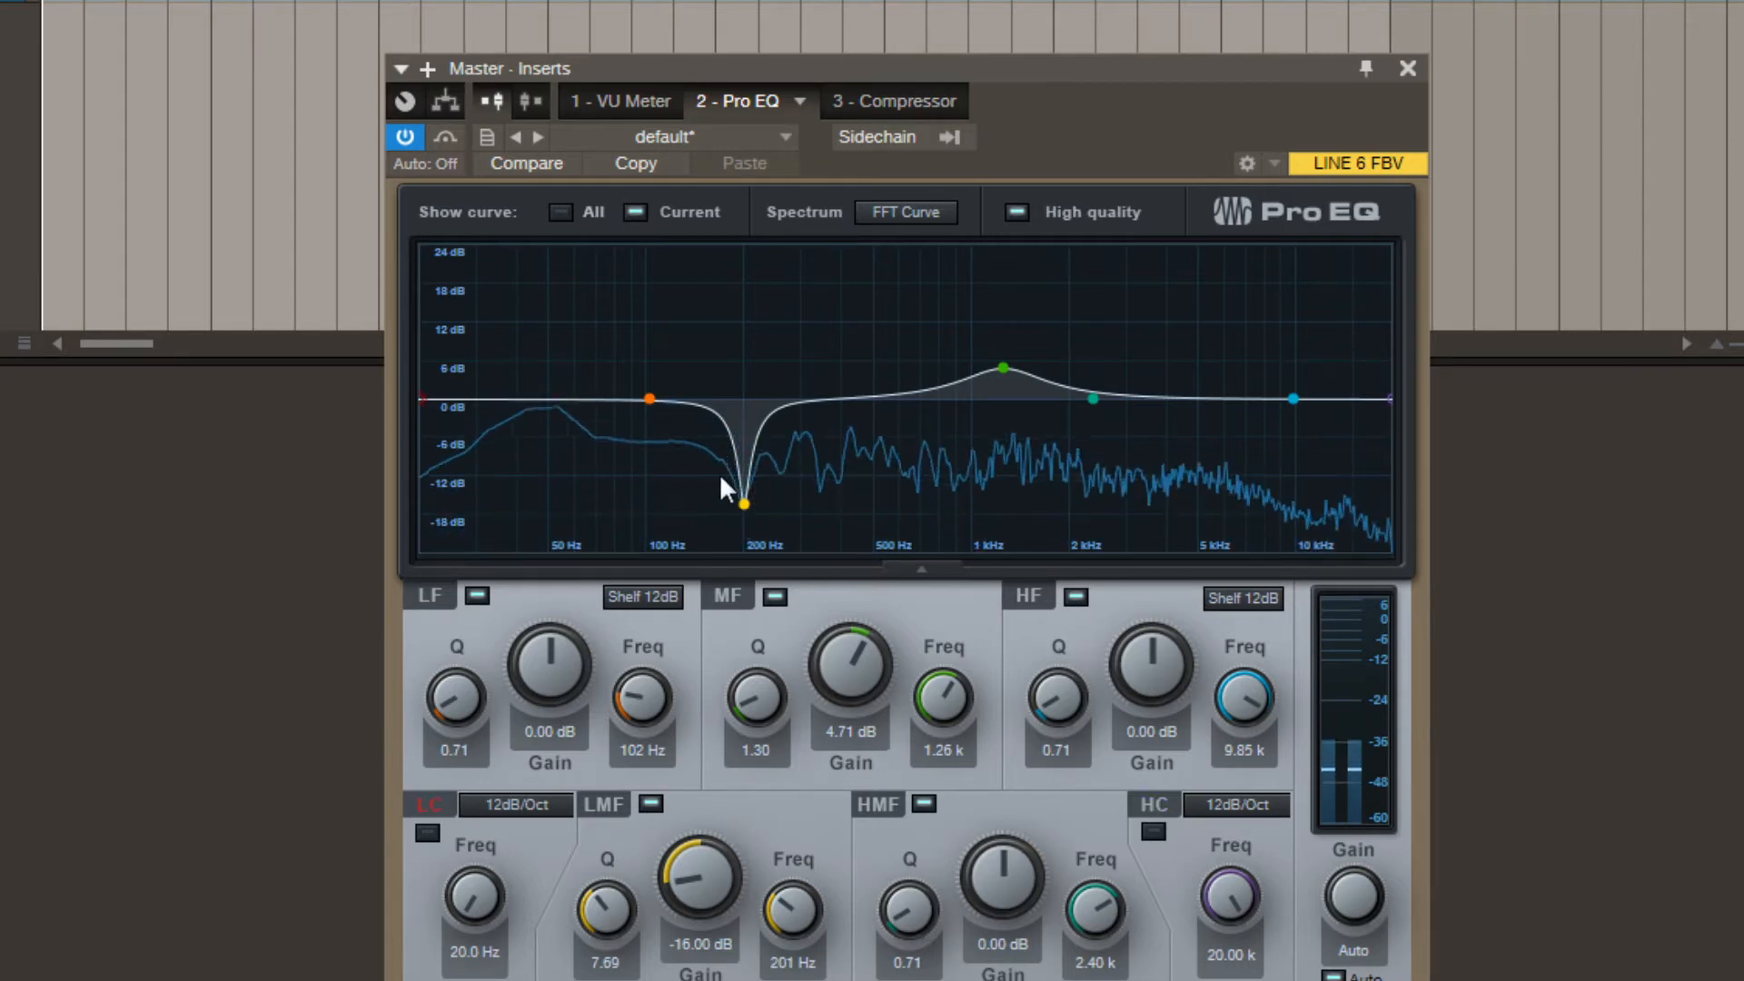
Set the MF band's Q to 1.00 and its gain to 4.32 dB.
click(745, 509)
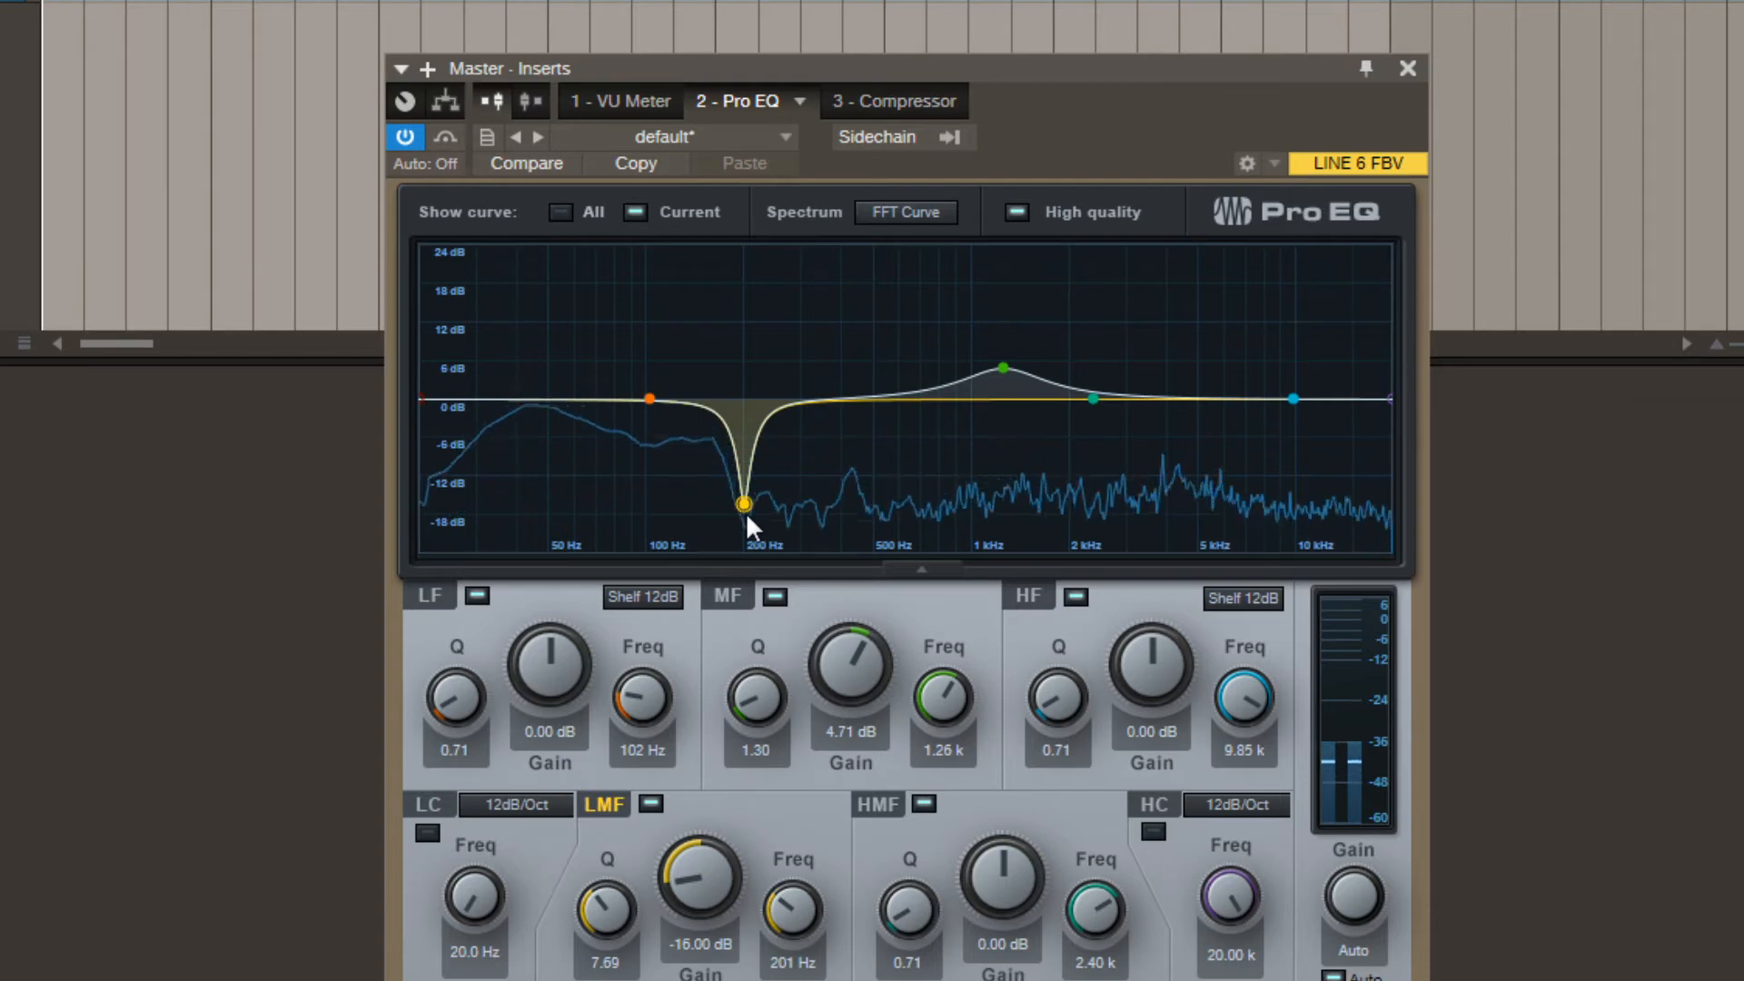
click(1003, 368)
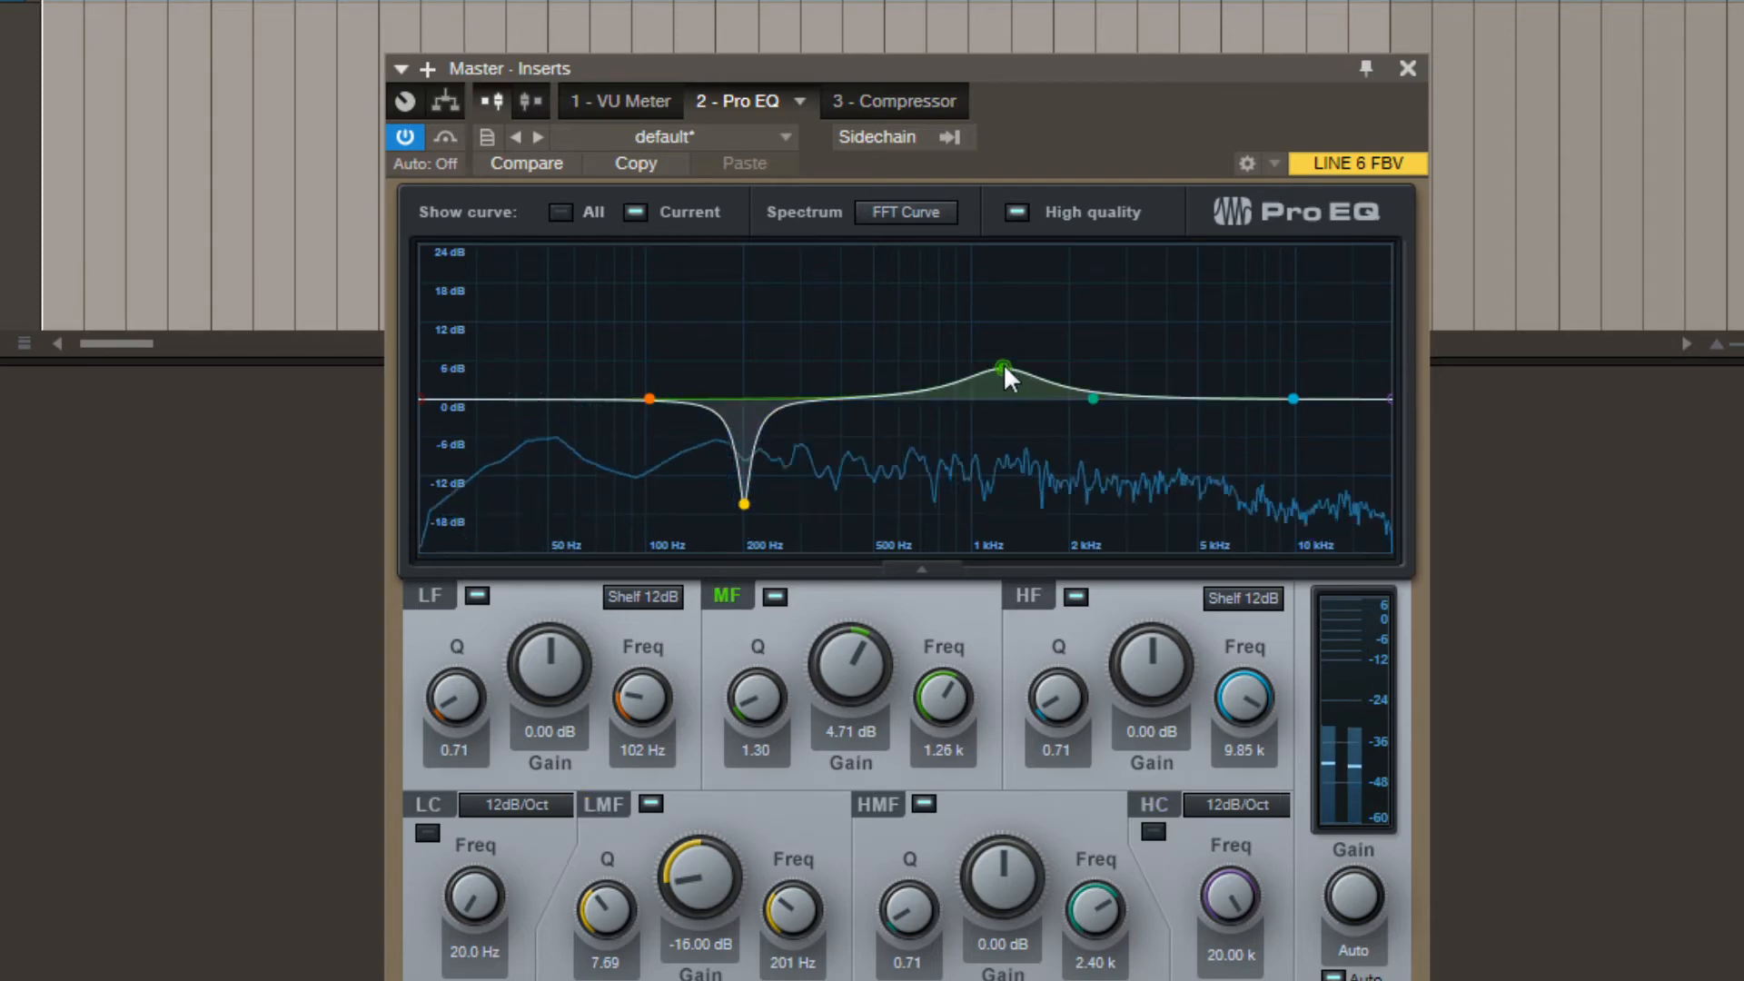
scroll(1007, 367, down, 5)
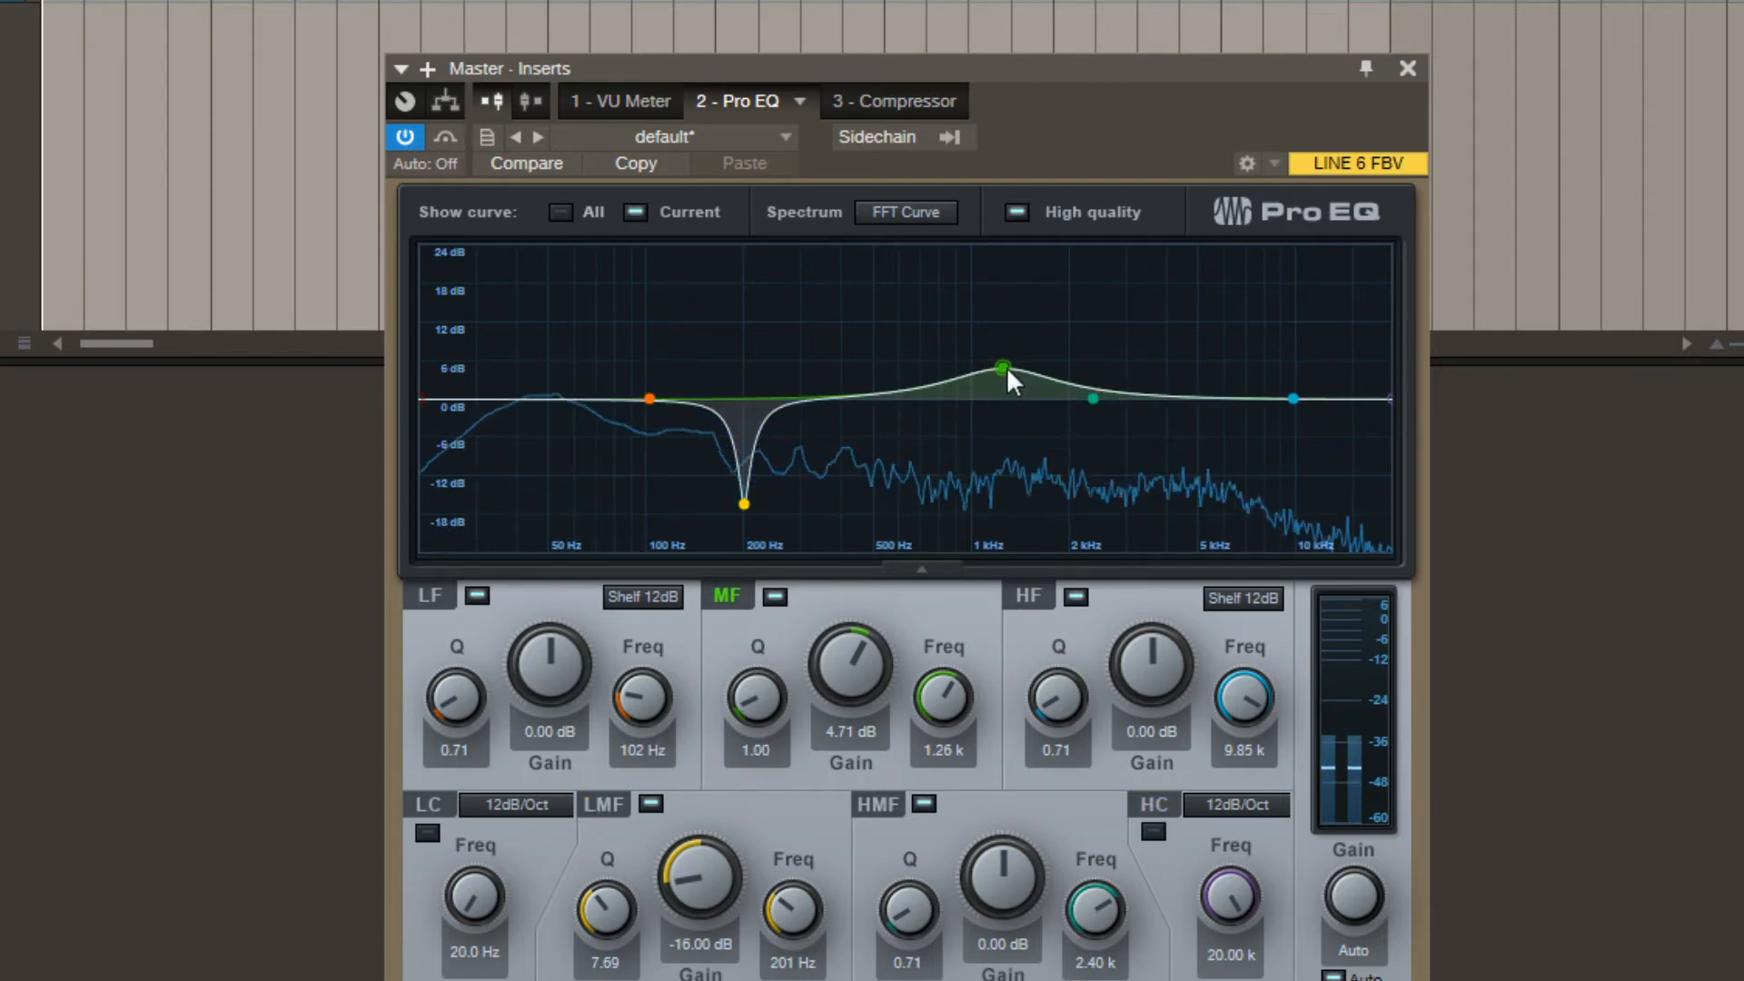
scroll(1007, 367, up, 3)
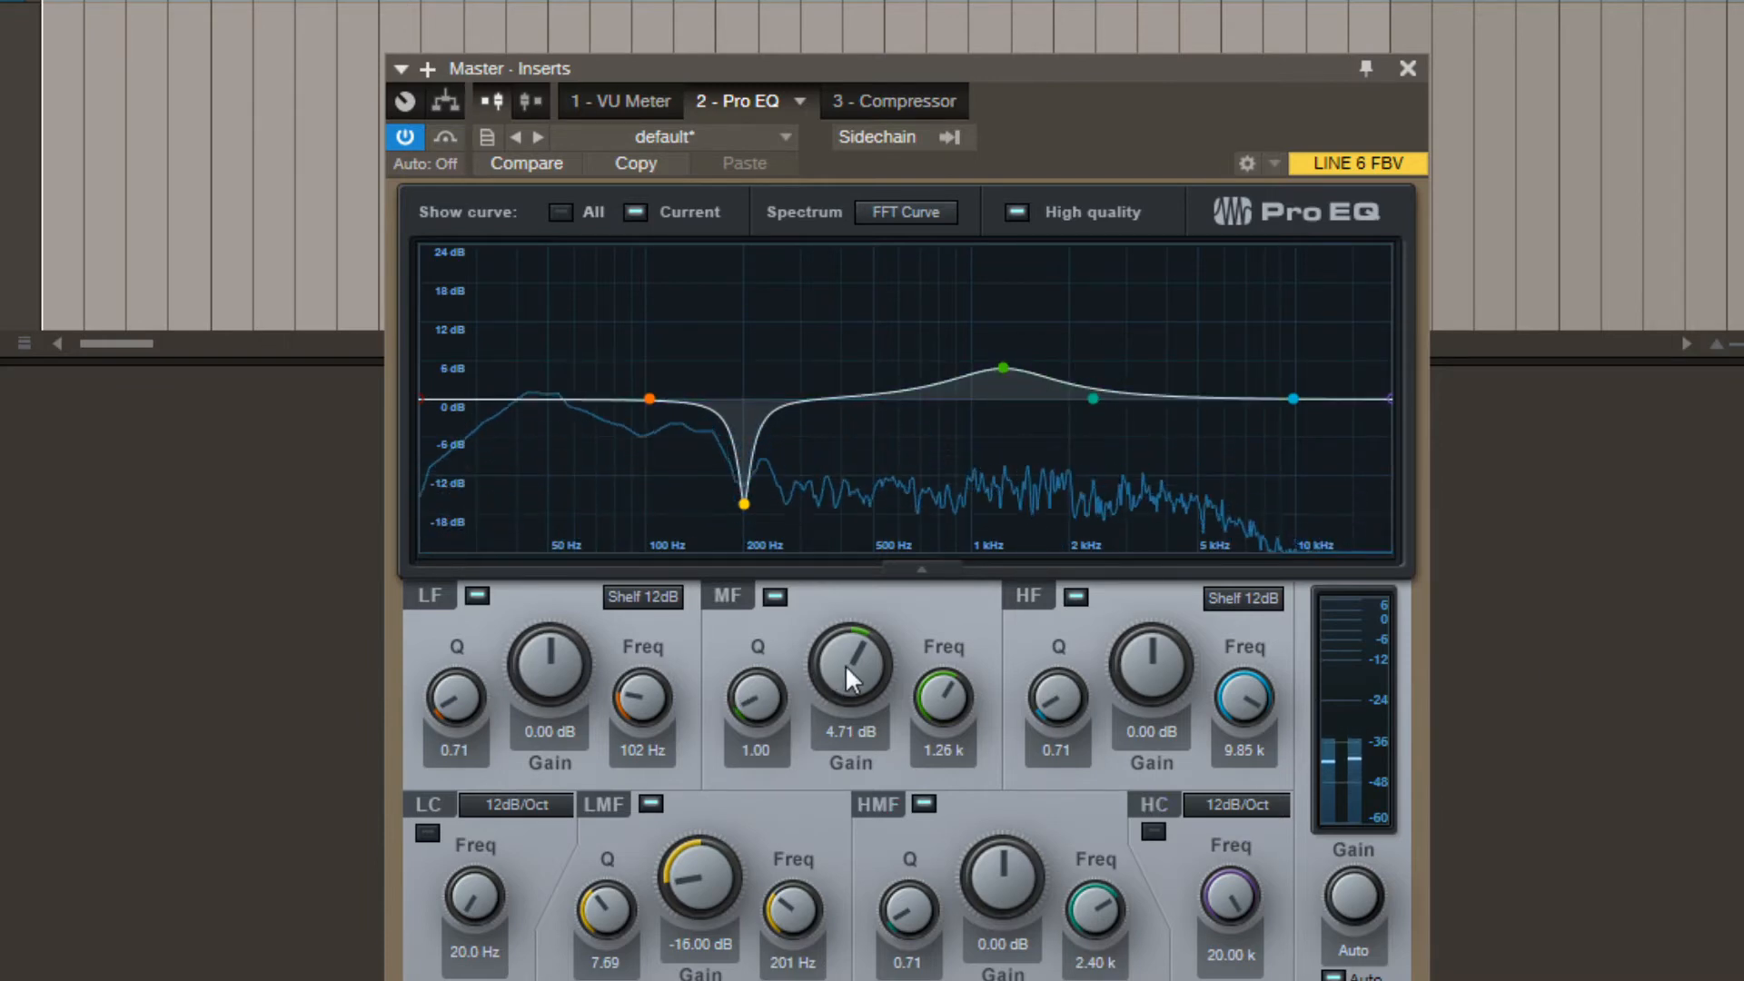
scroll(857, 646, down, 1)
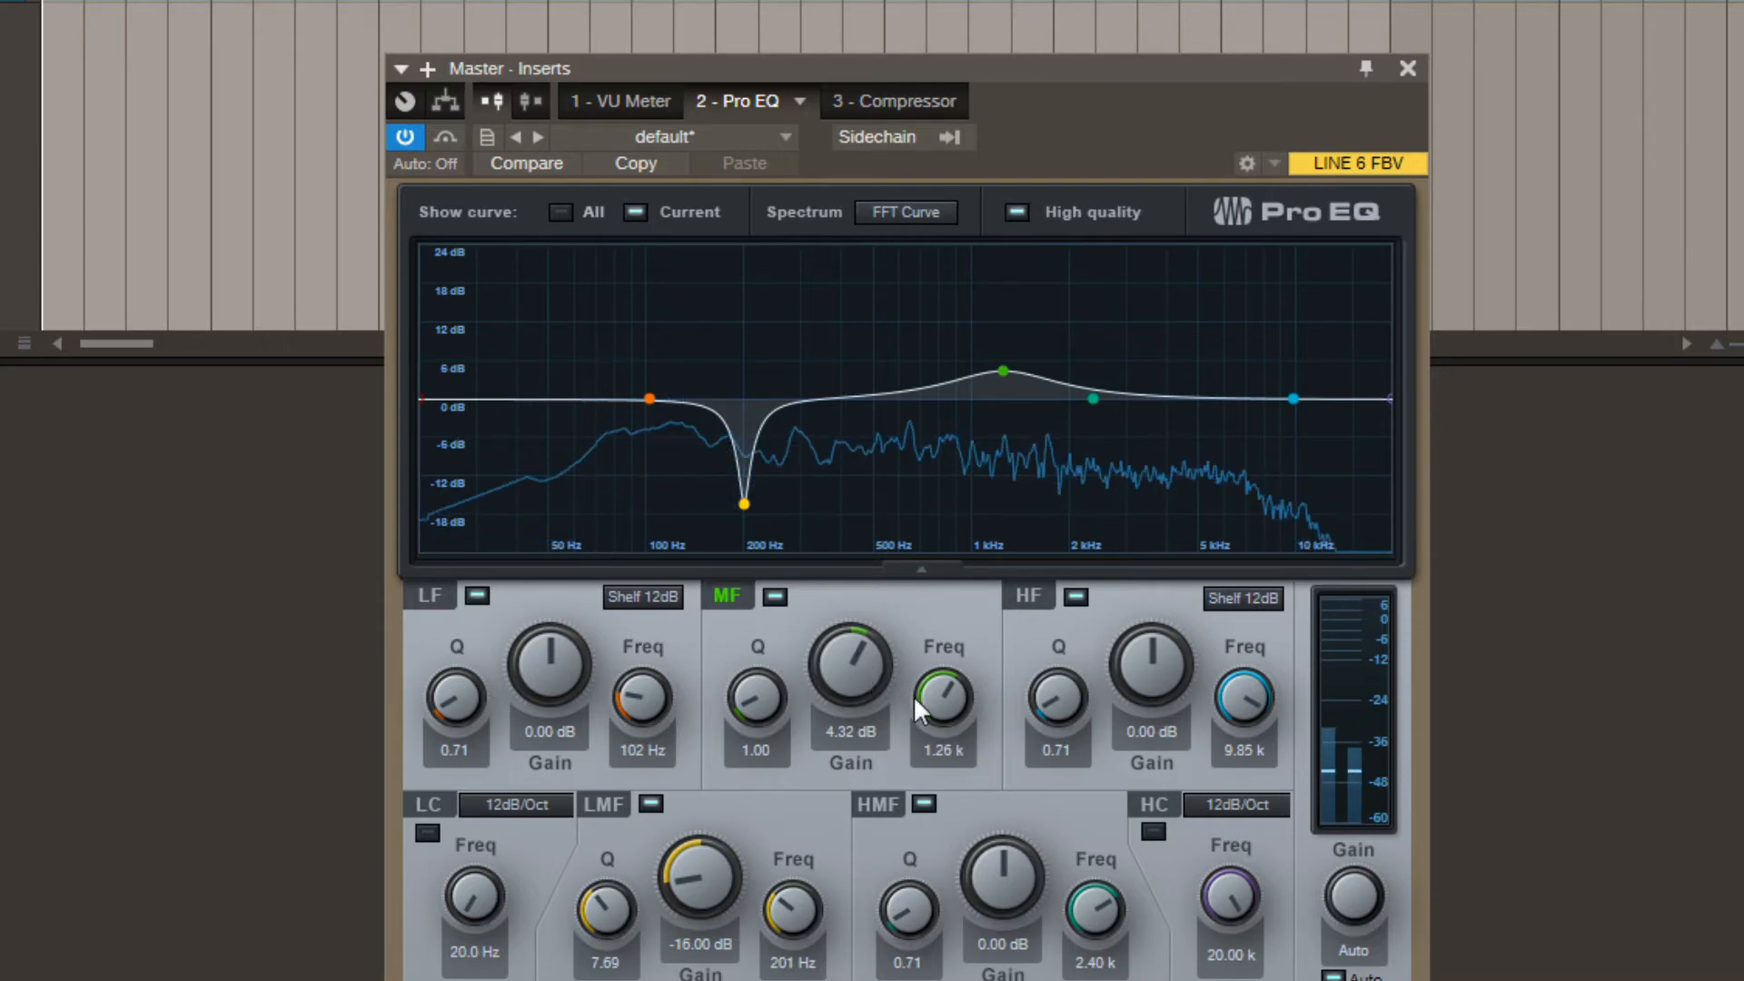
Exaggerate the MF boost to 11.52 dB for comparison and return its gain to 4.32 dB.
scroll(869, 674, up, 4)
scroll(868, 674, up, 2)
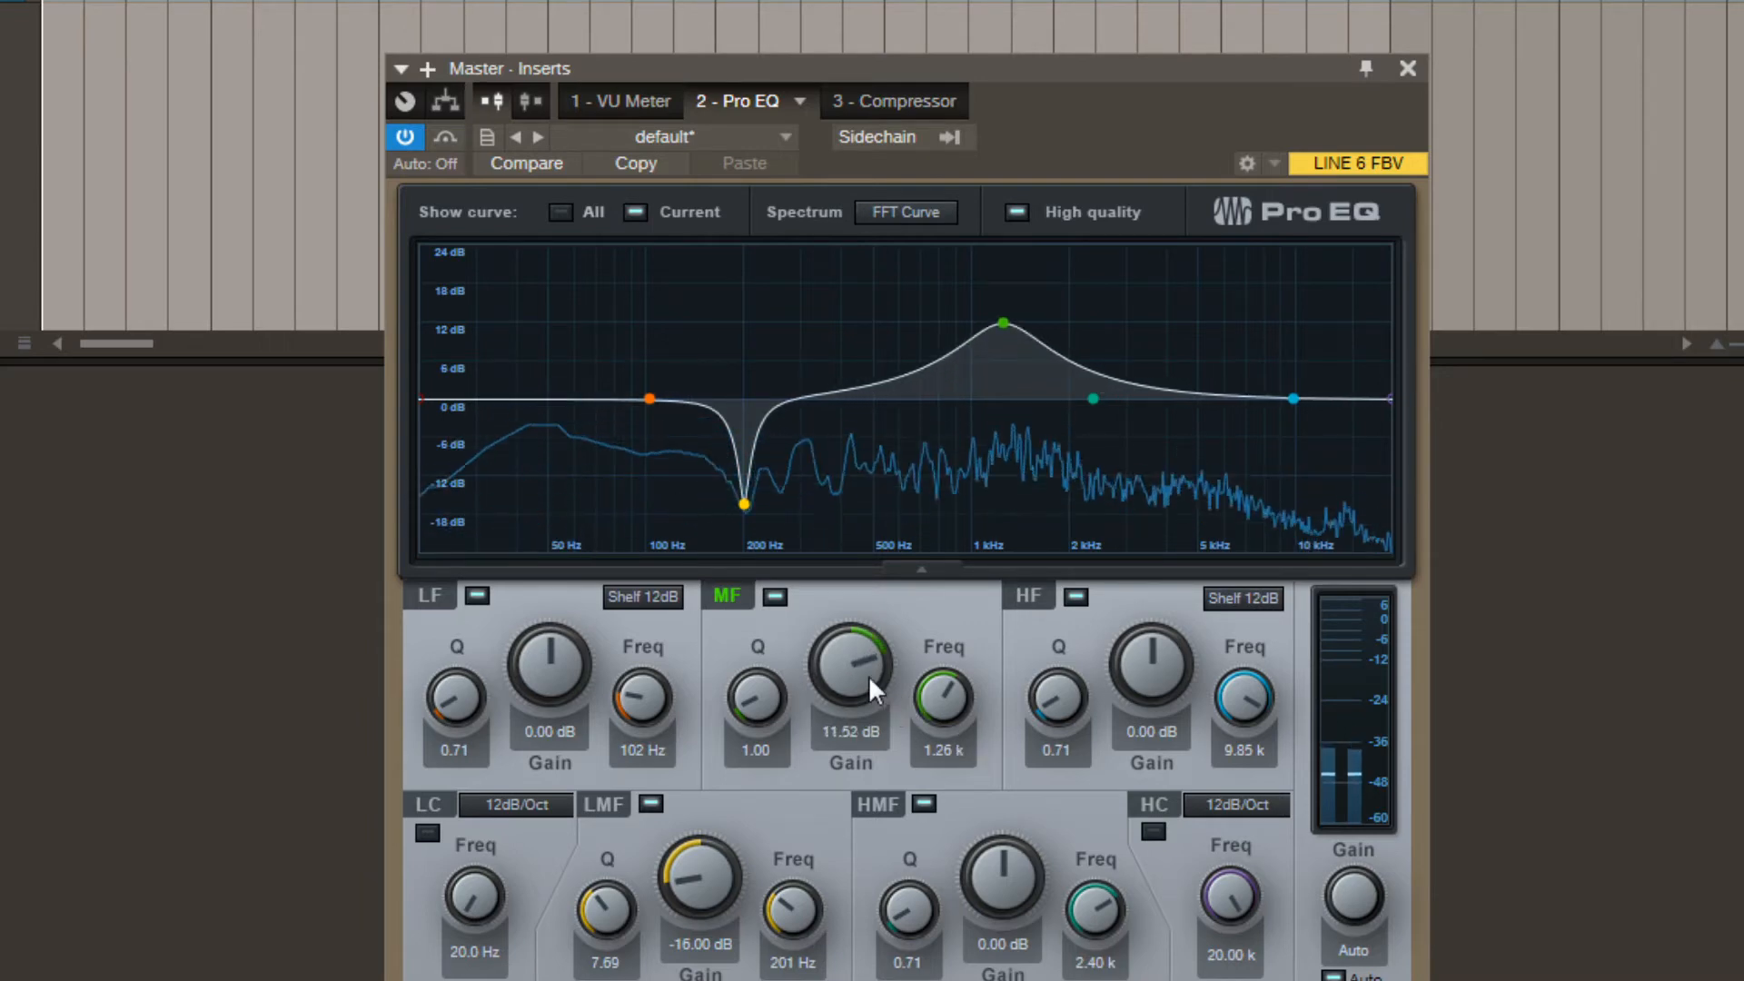
scroll(869, 674, down, 5)
scroll(869, 674, down, 1)
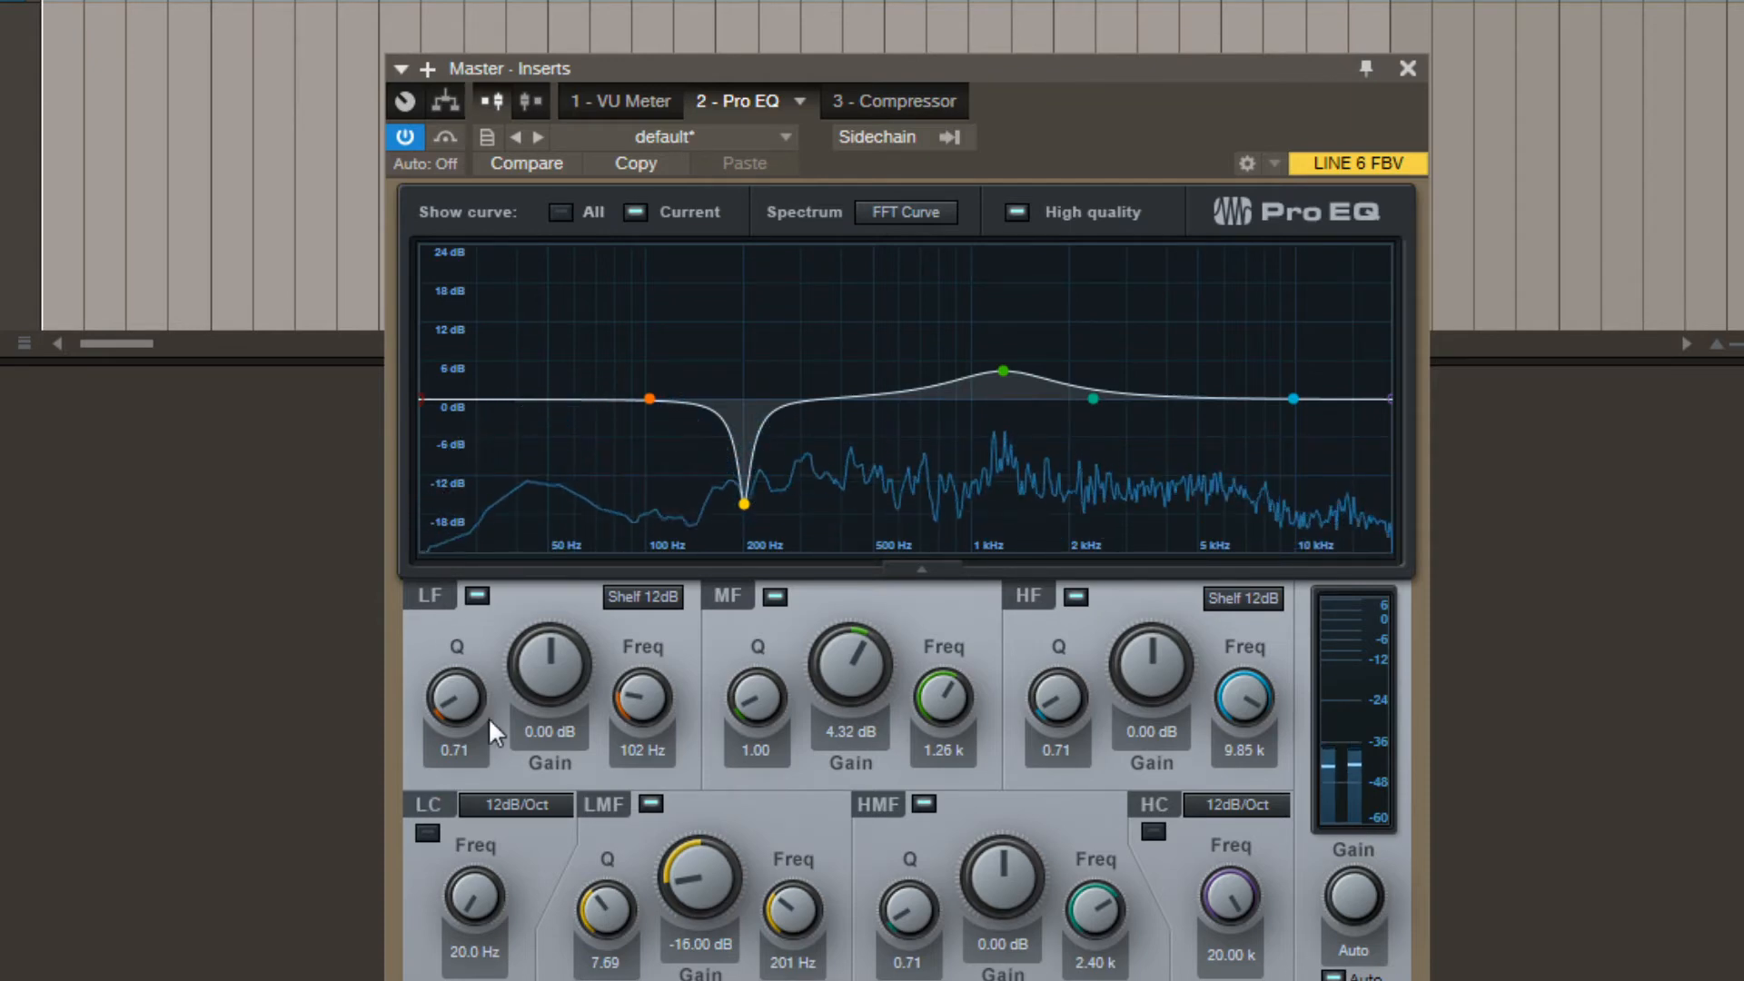
Raise the LF shelf's gain to 5.28 dB and set its frequency to 209 Hz.
click(427, 832)
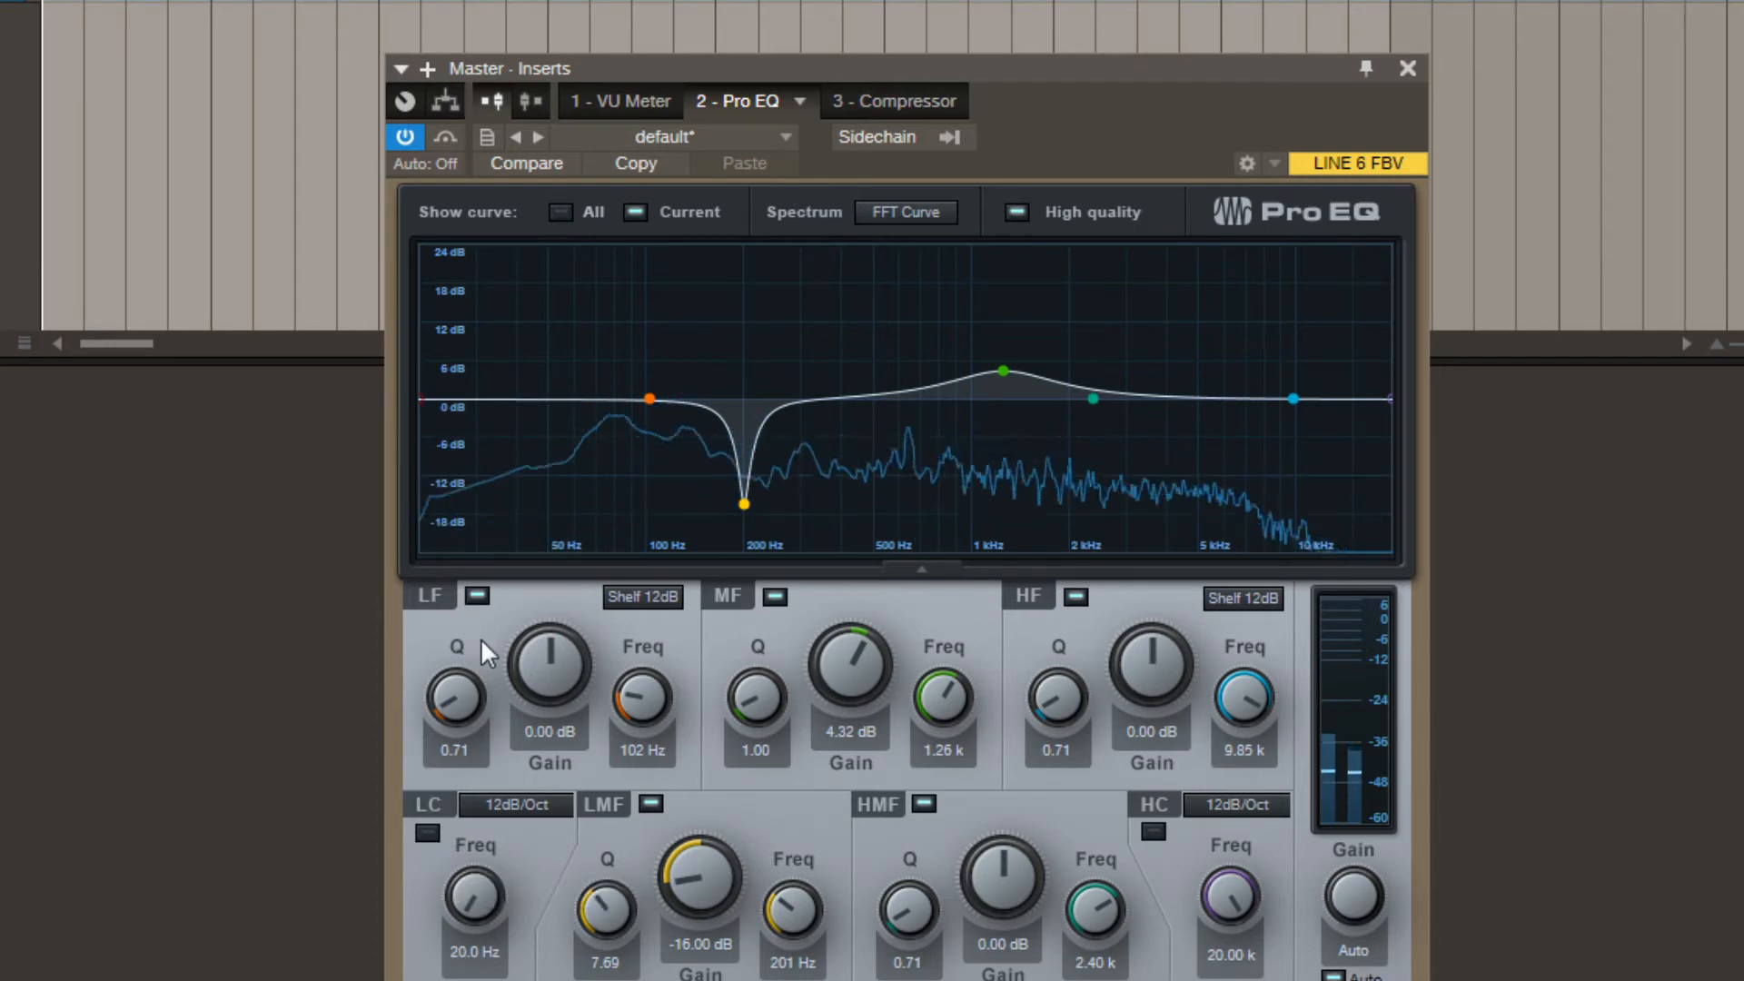
scroll(558, 662, up, 3)
scroll(558, 662, down, 3)
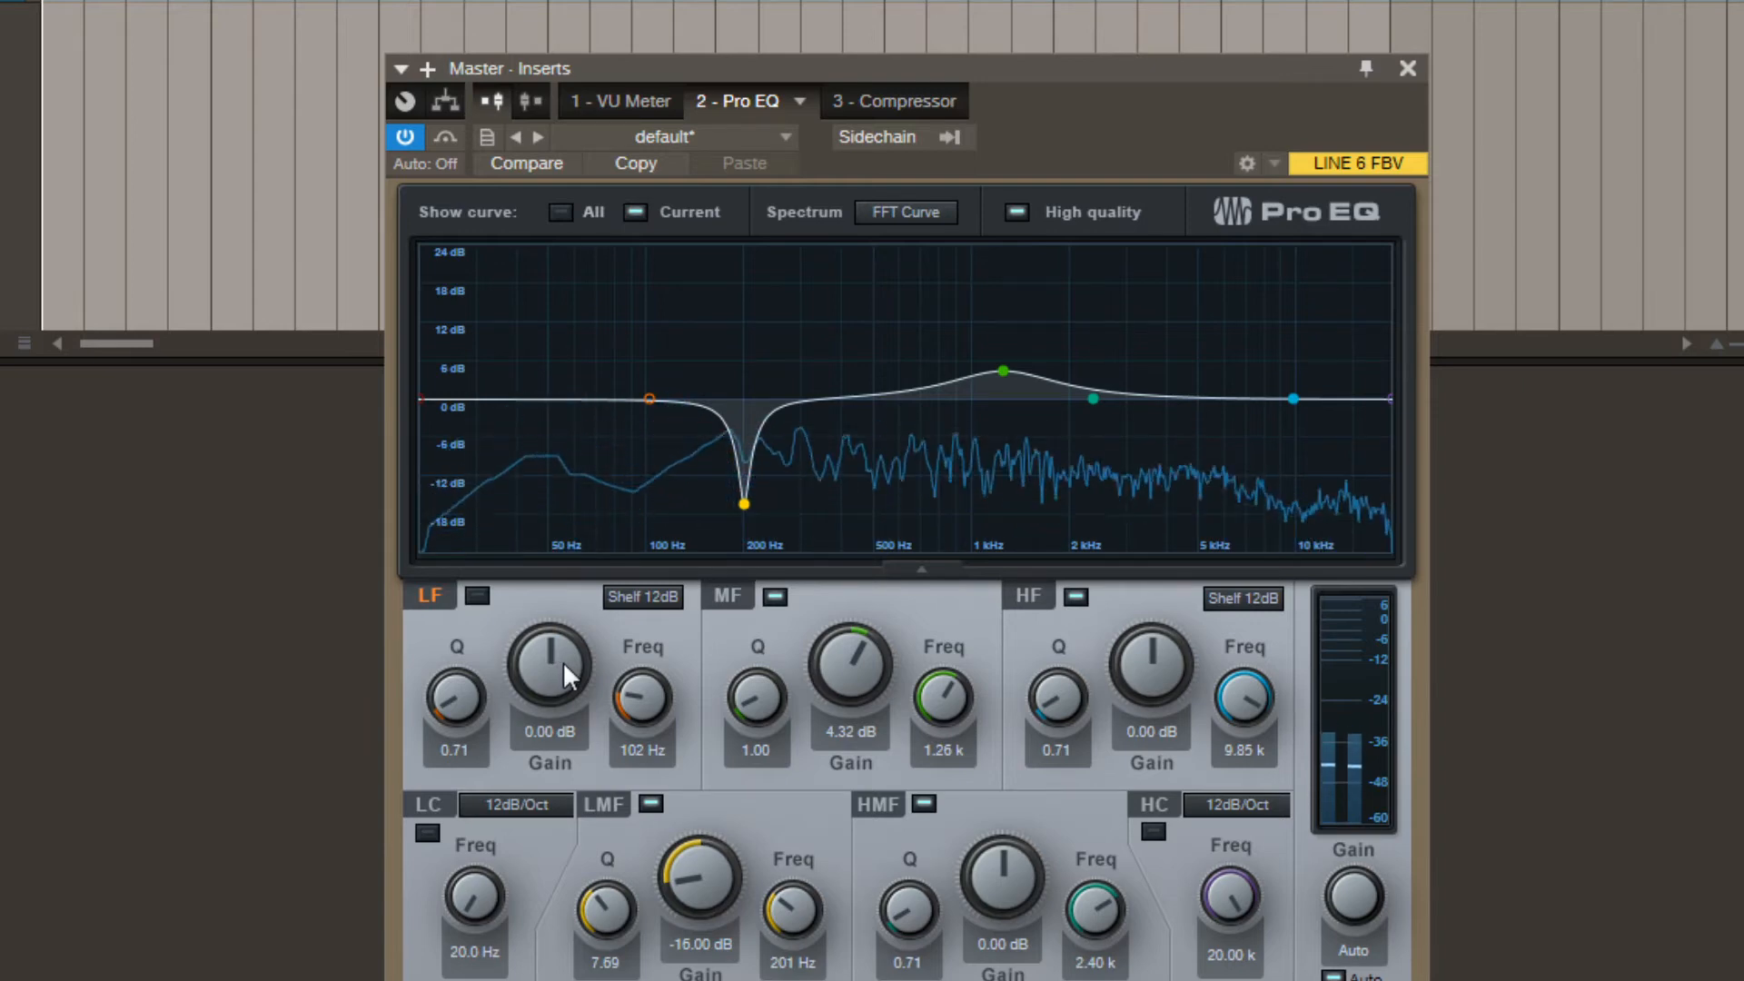
scroll(563, 662, up, 3)
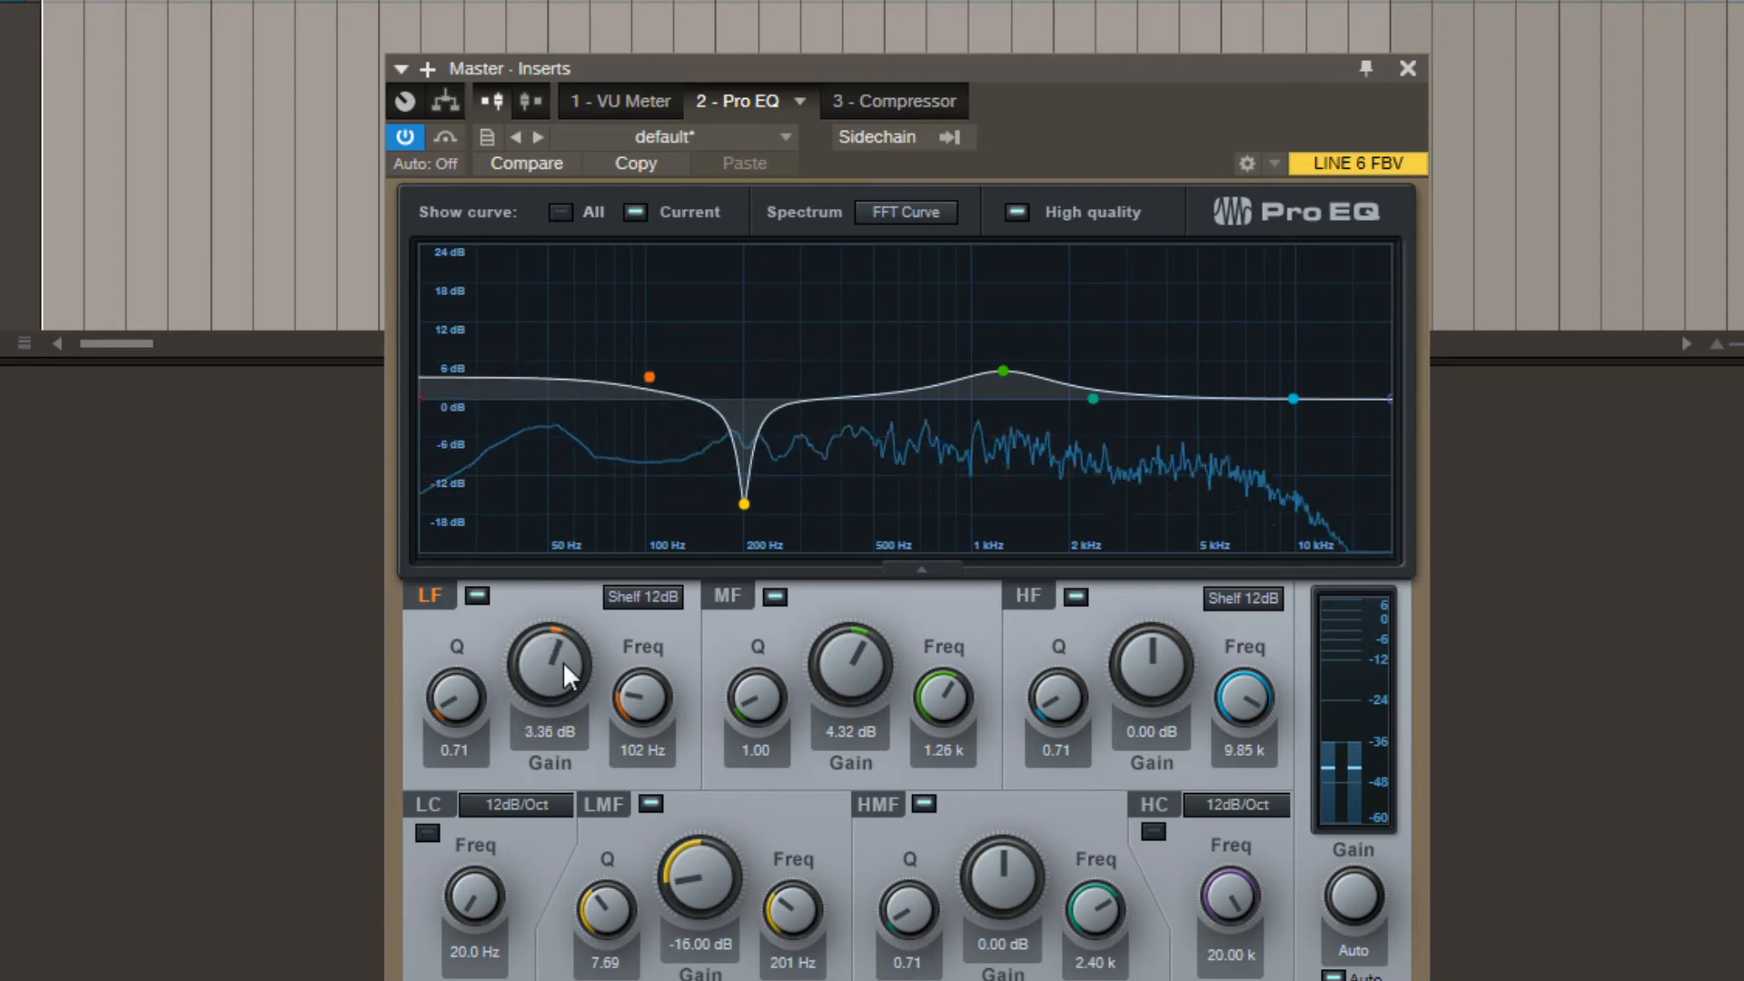
scroll(564, 662, up, 1)
scroll(655, 700, up, 4)
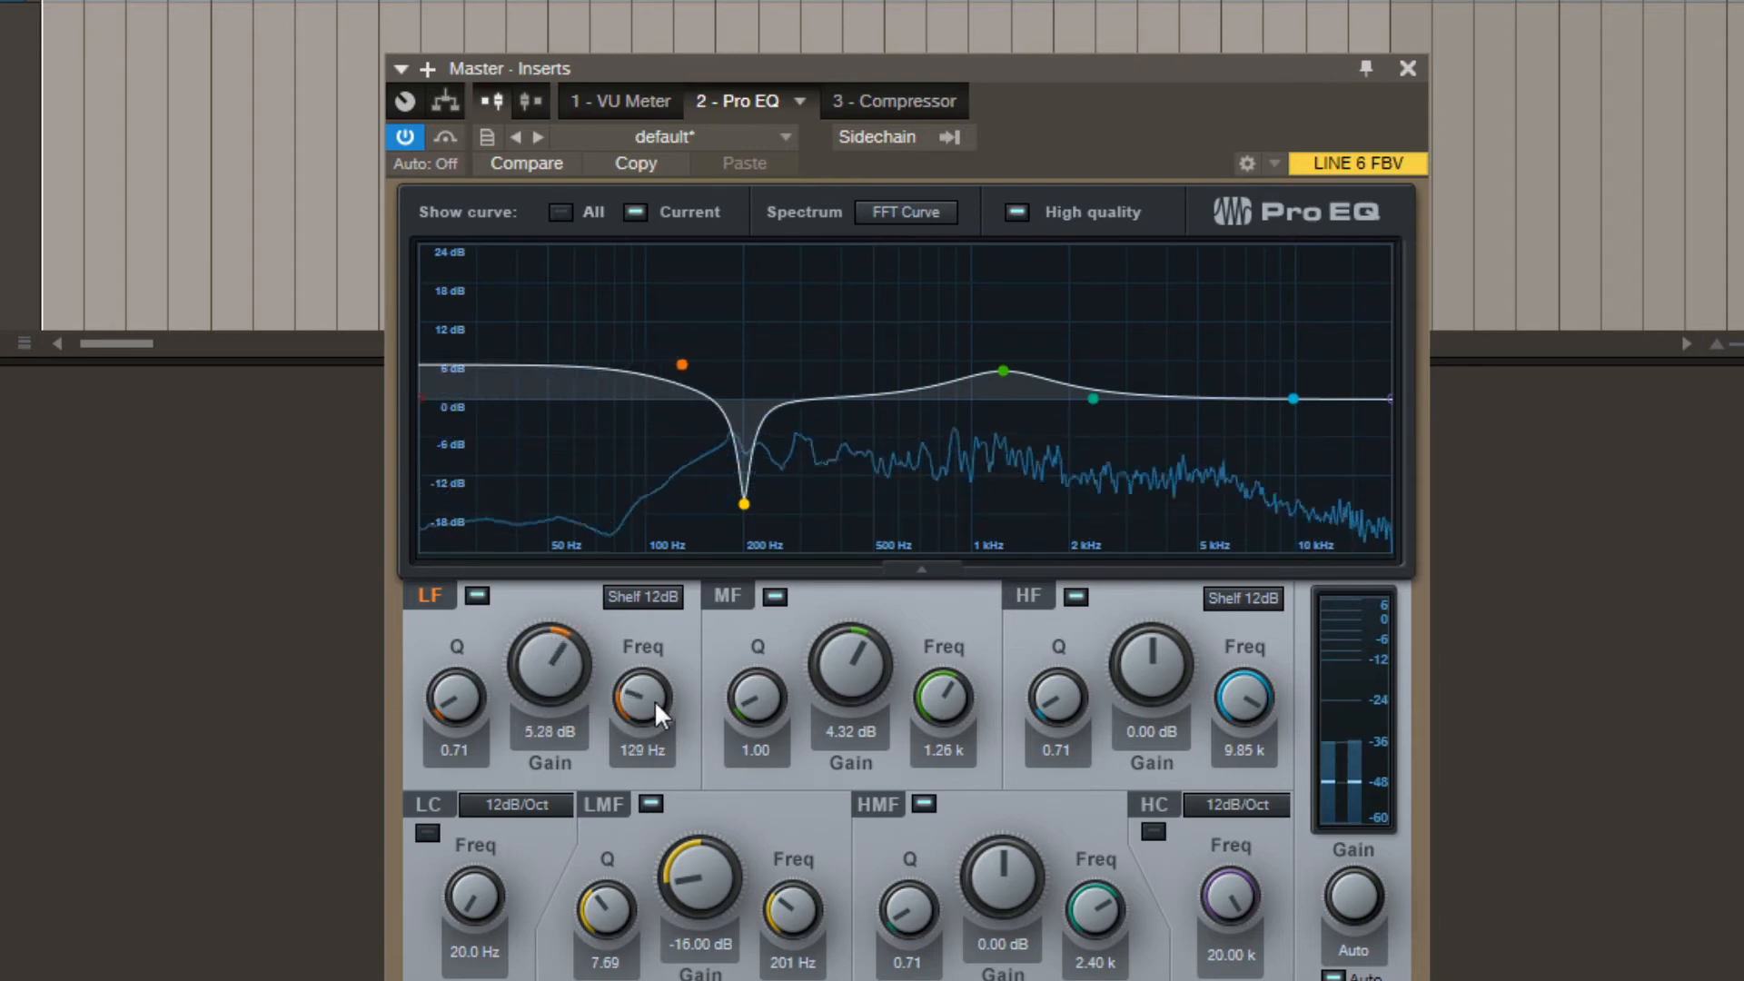
scroll(654, 700, up, 2)
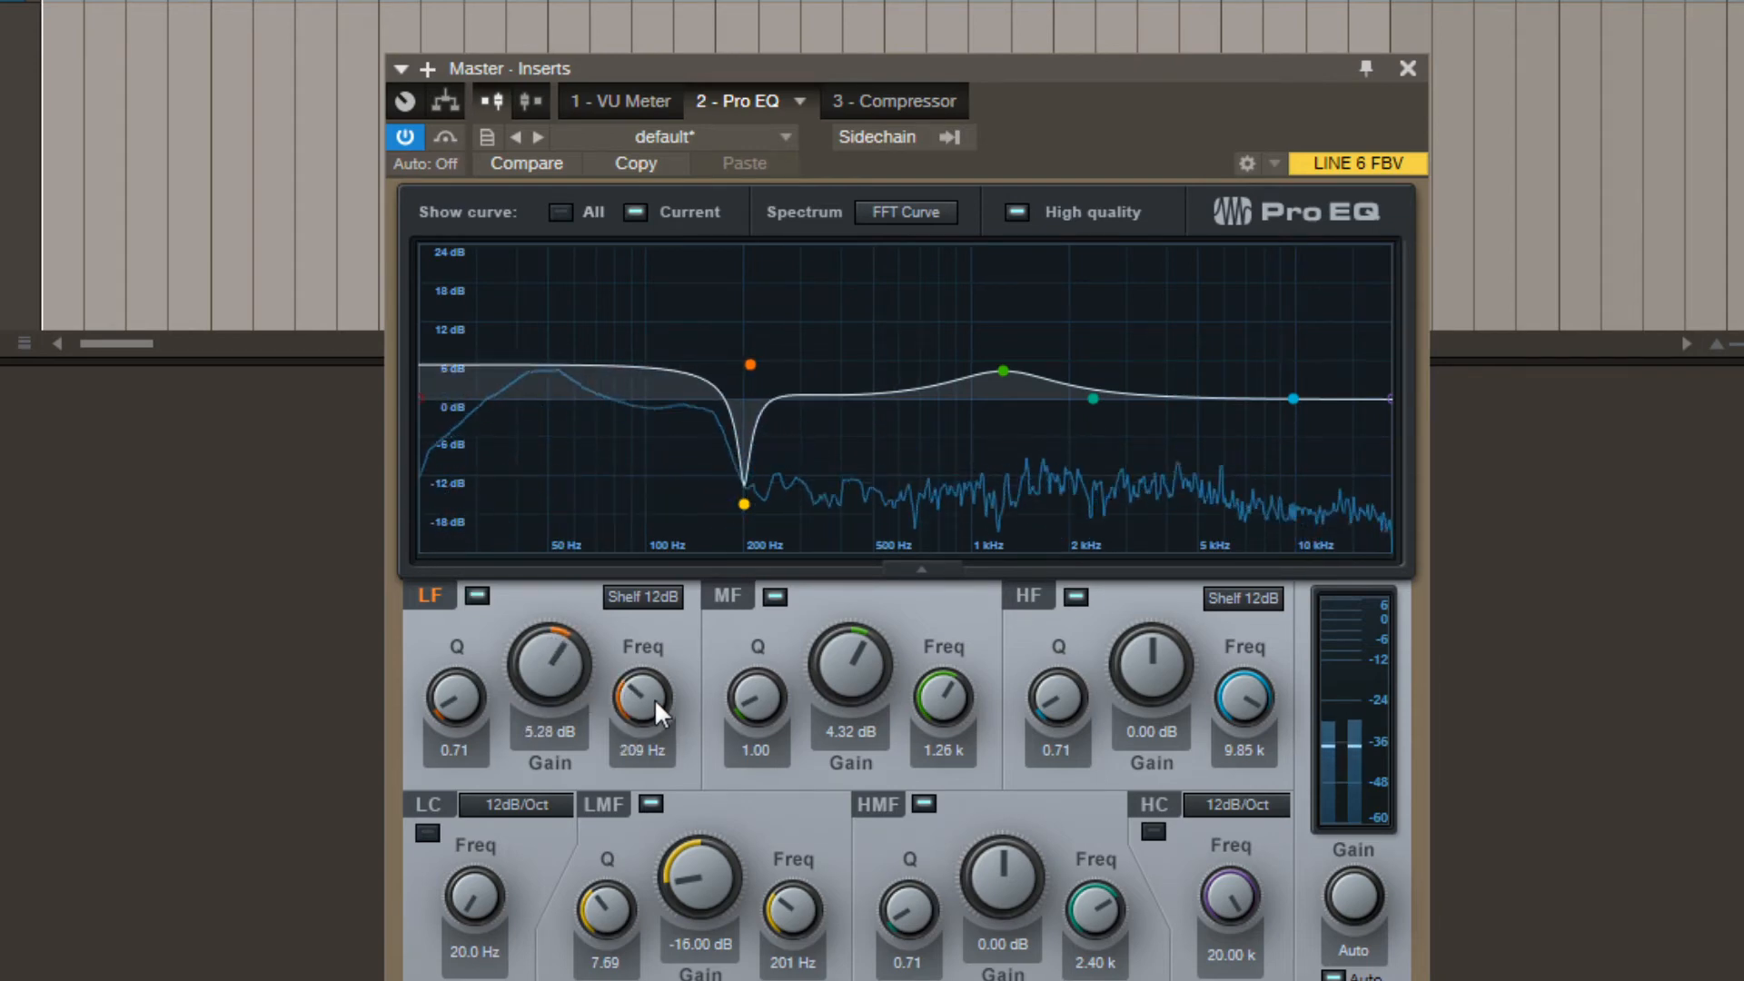
Sweep the LF shelf's gain between 8.64 dB and -9.12 dB and settle it at 1.44 dB.
scroll(532, 661, down, 1)
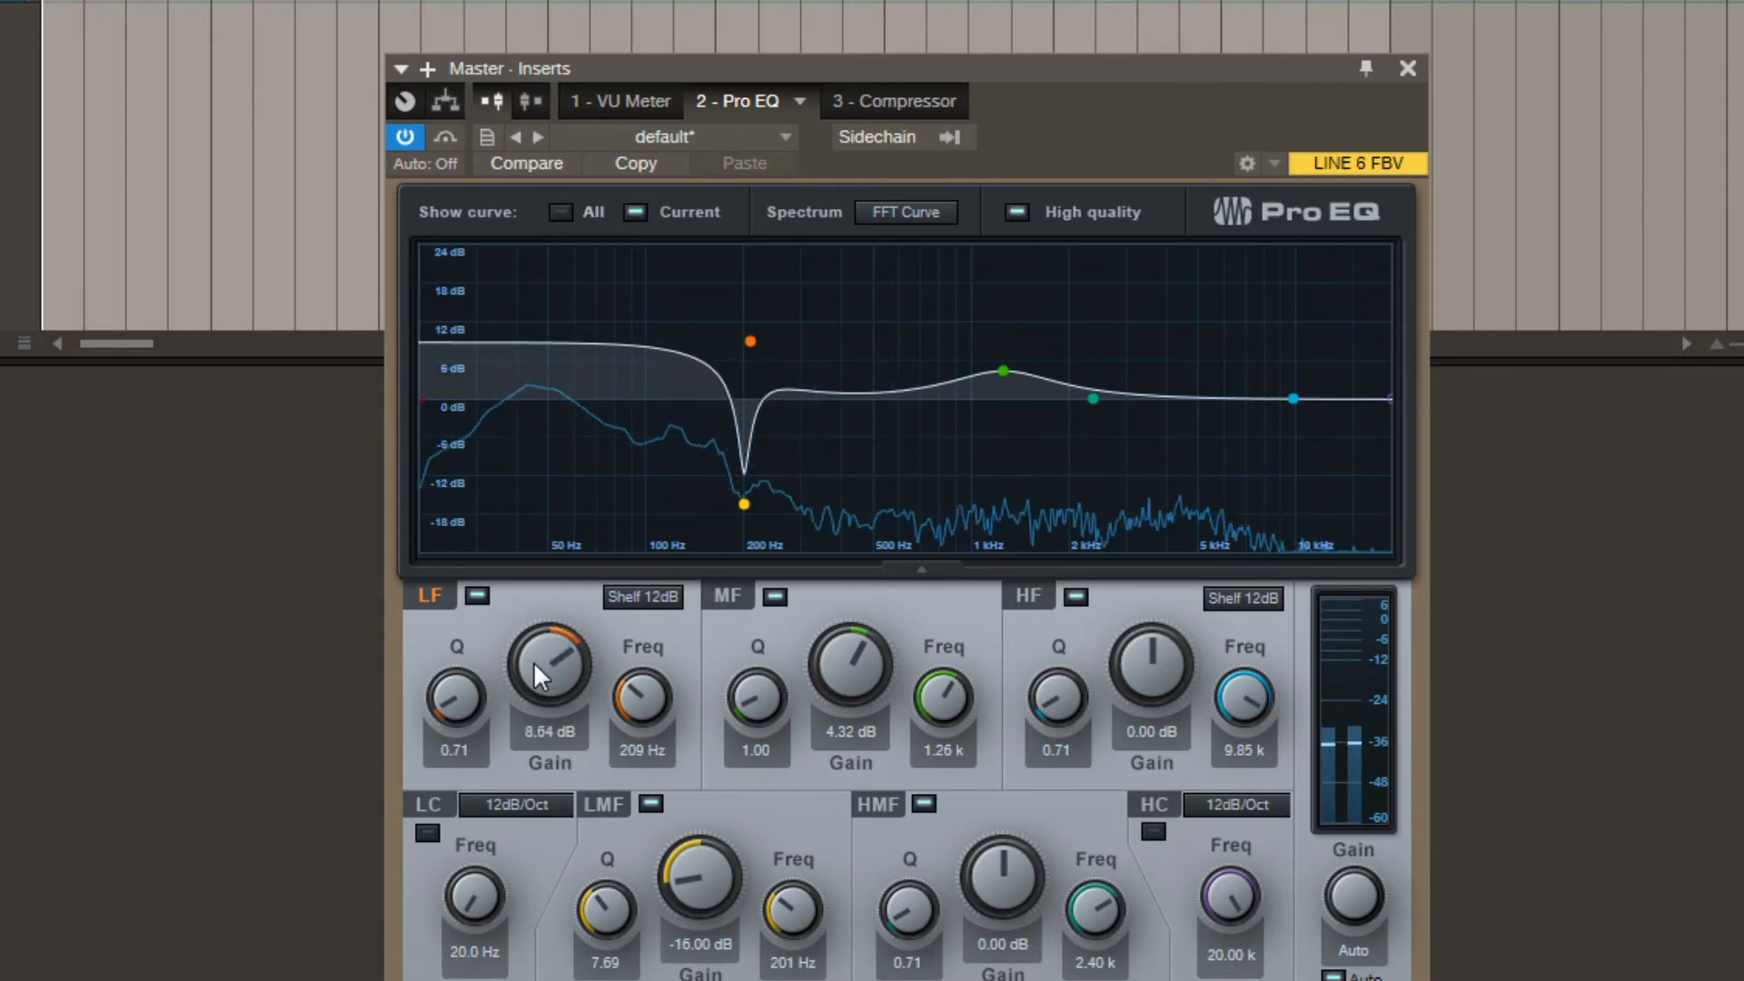
scroll(532, 661, down, 11)
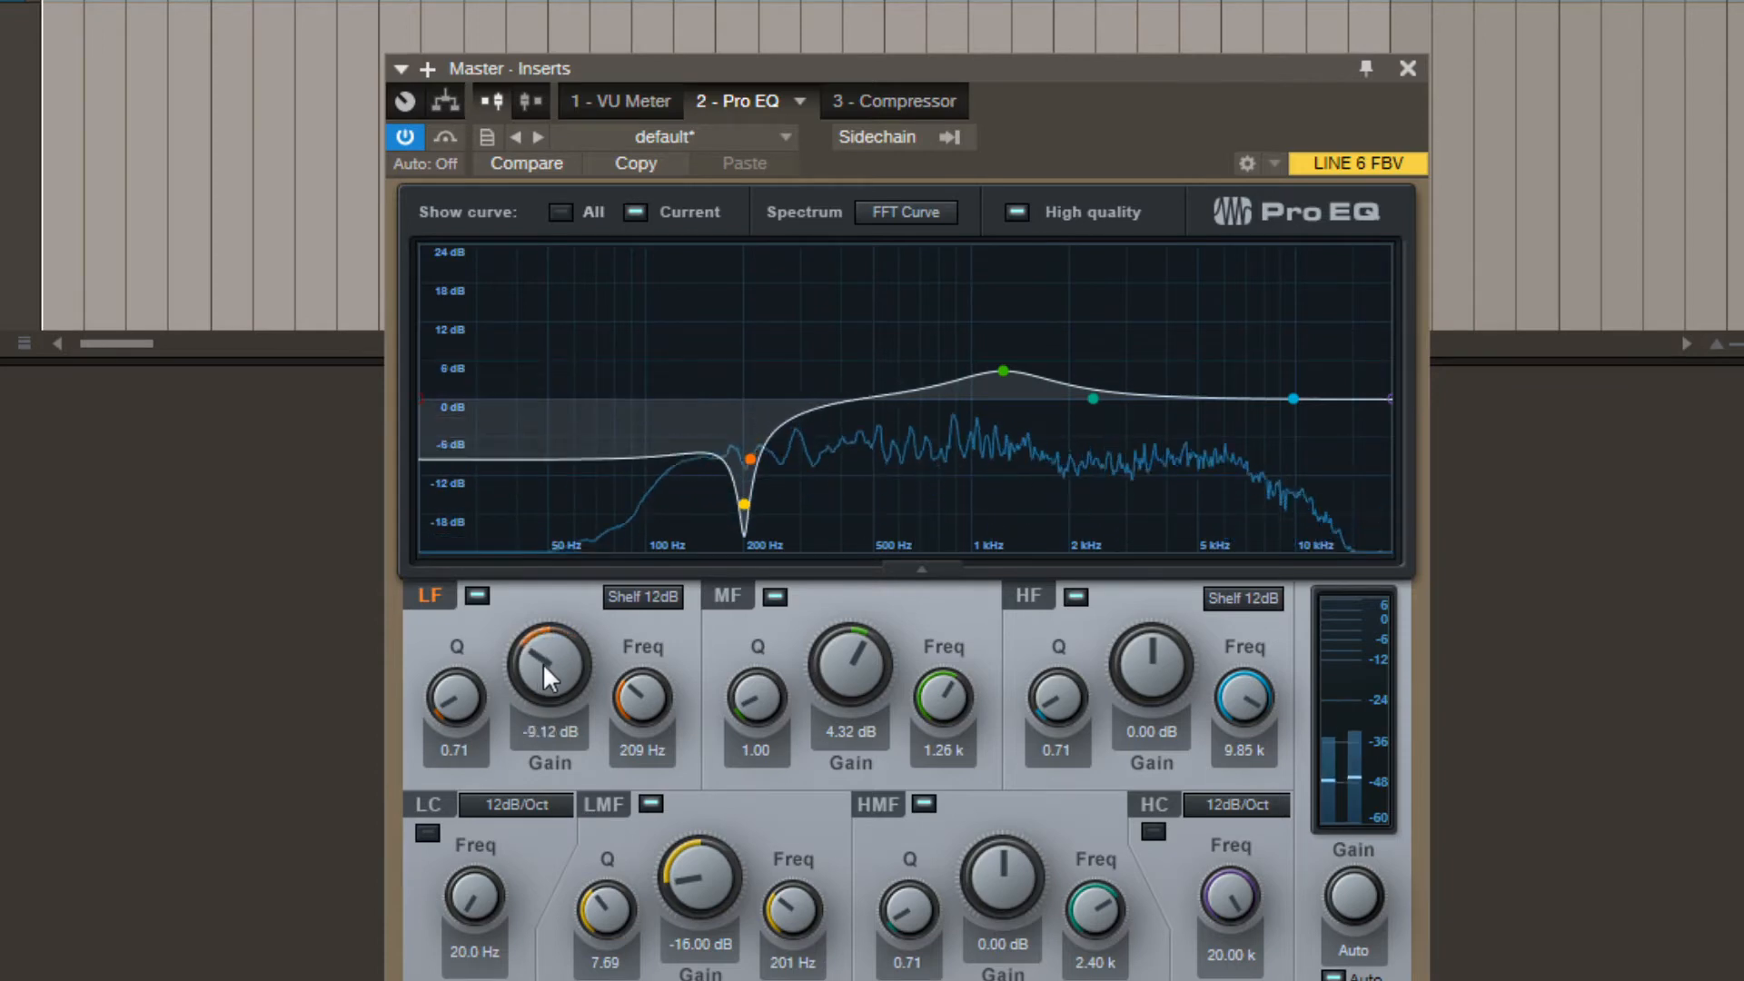
scroll(543, 662, up, 8)
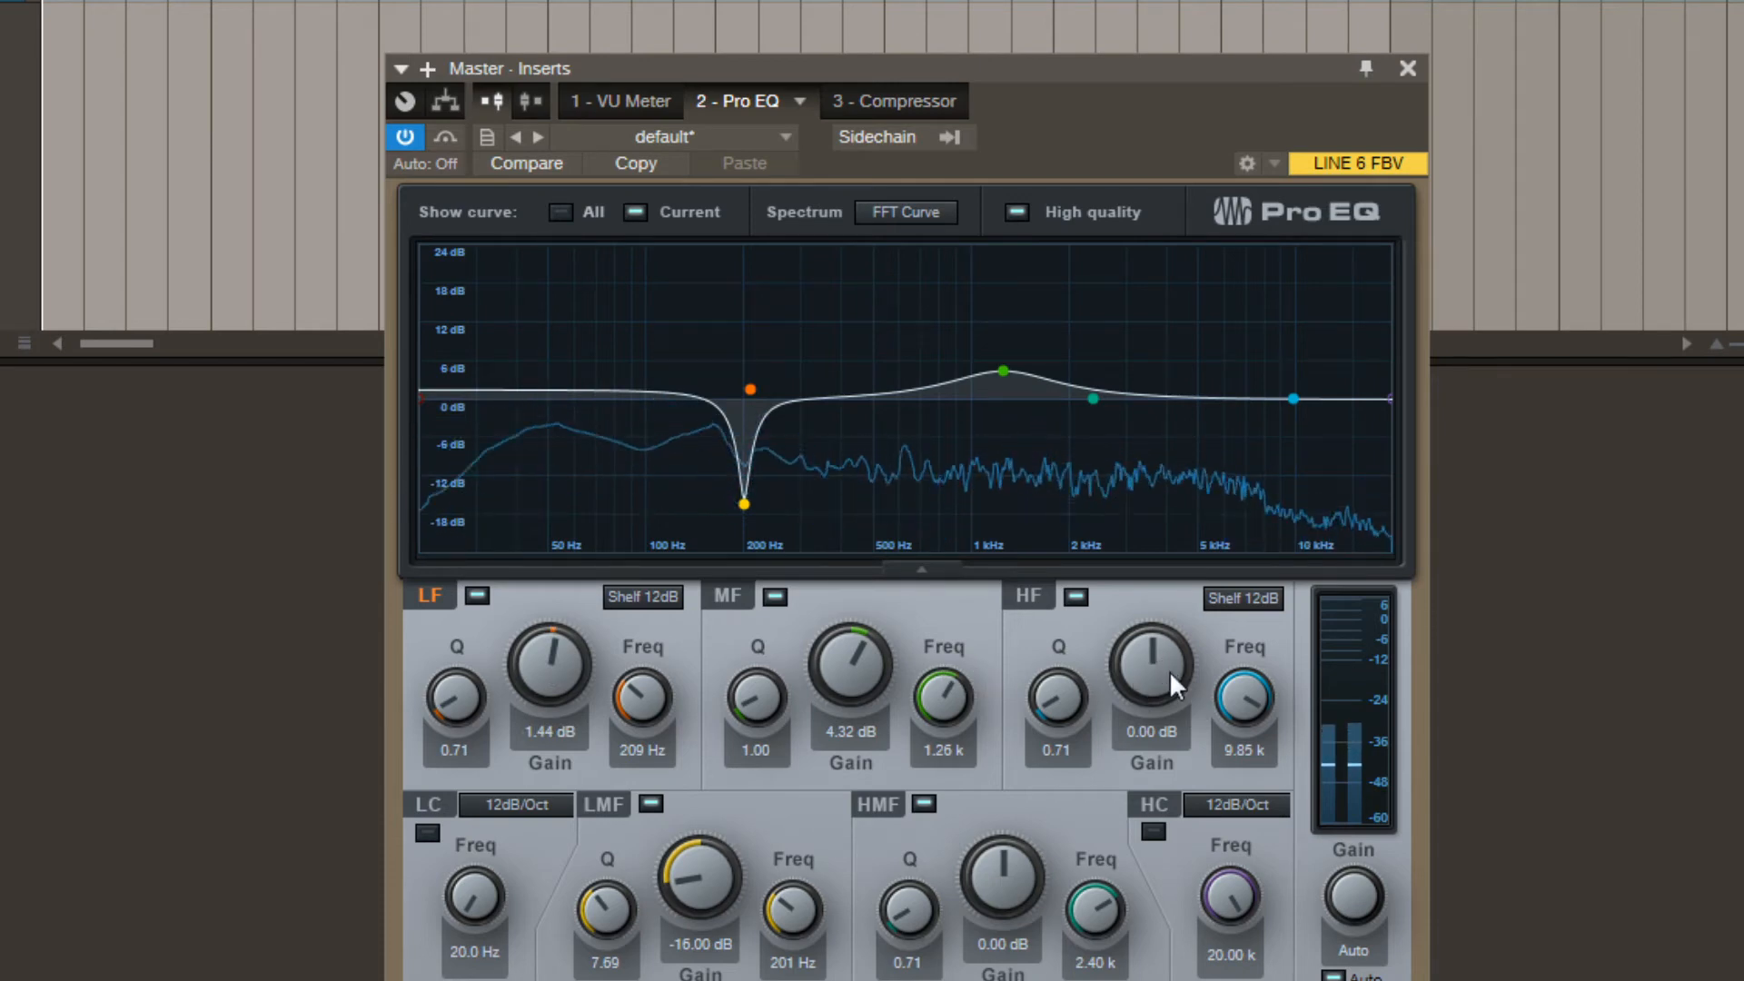
Set the HF shelf to 5.02 kHz with 6.48 dB of gain and a Q of 0.10.
scroll(1246, 689, down, 5)
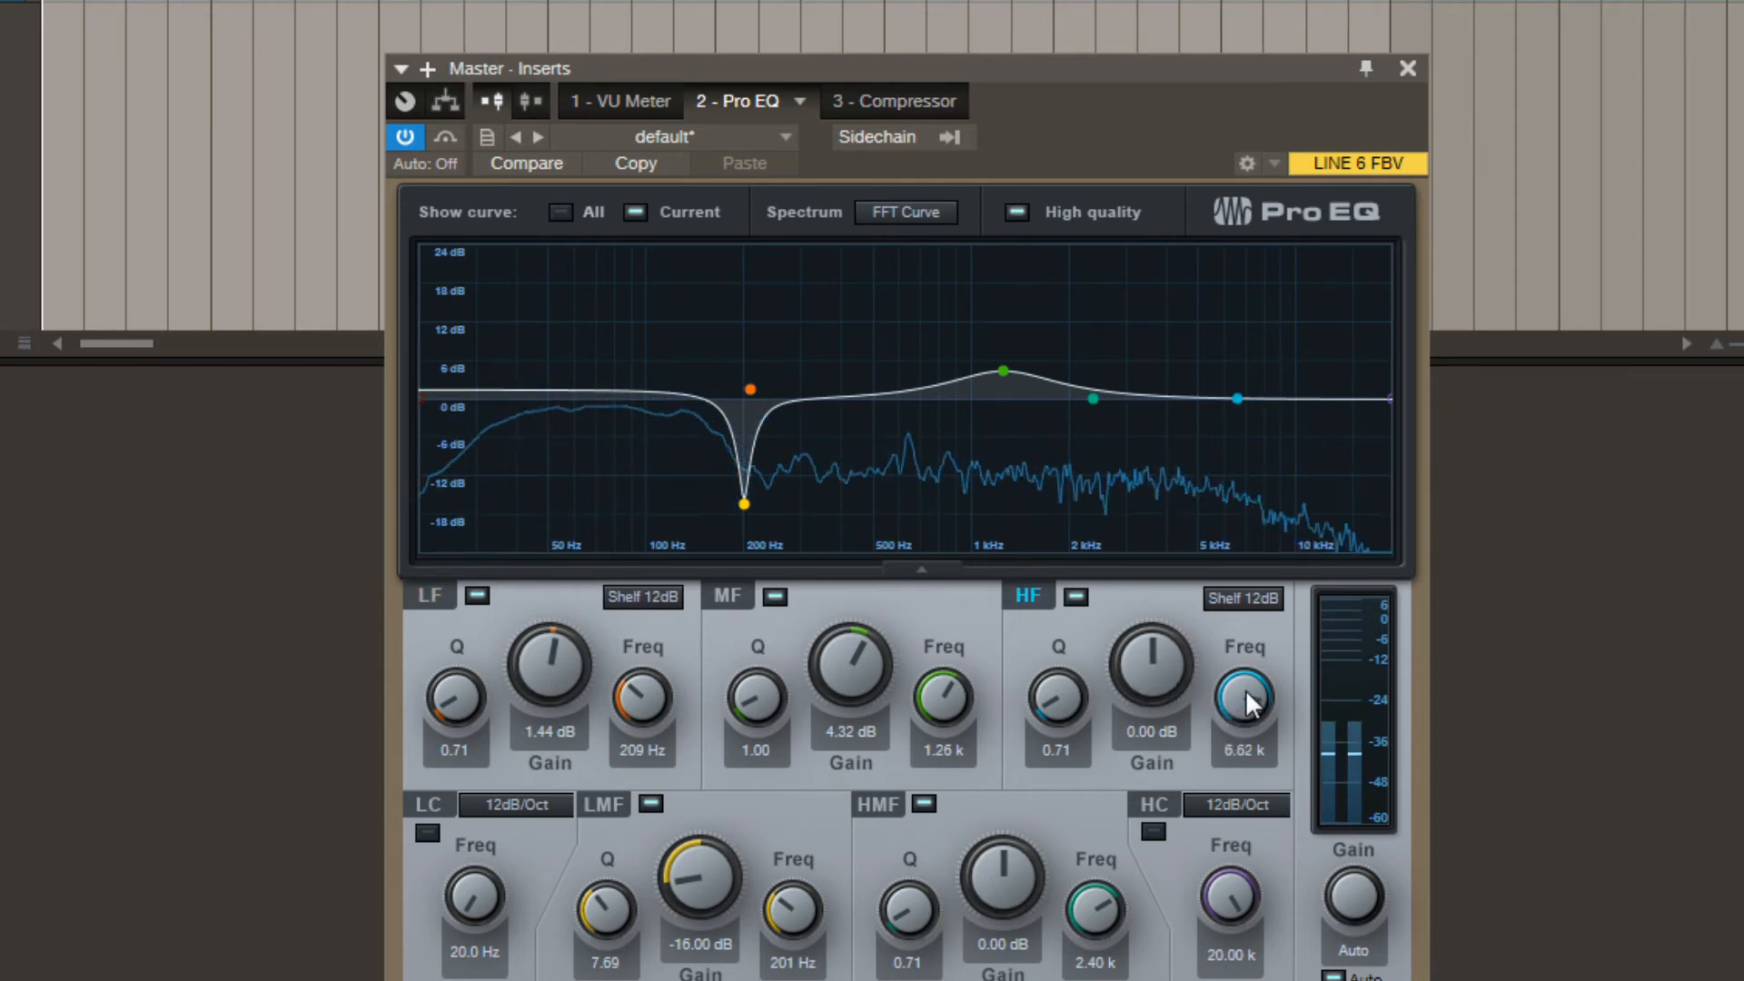
drag(1246, 689, 1243, 695)
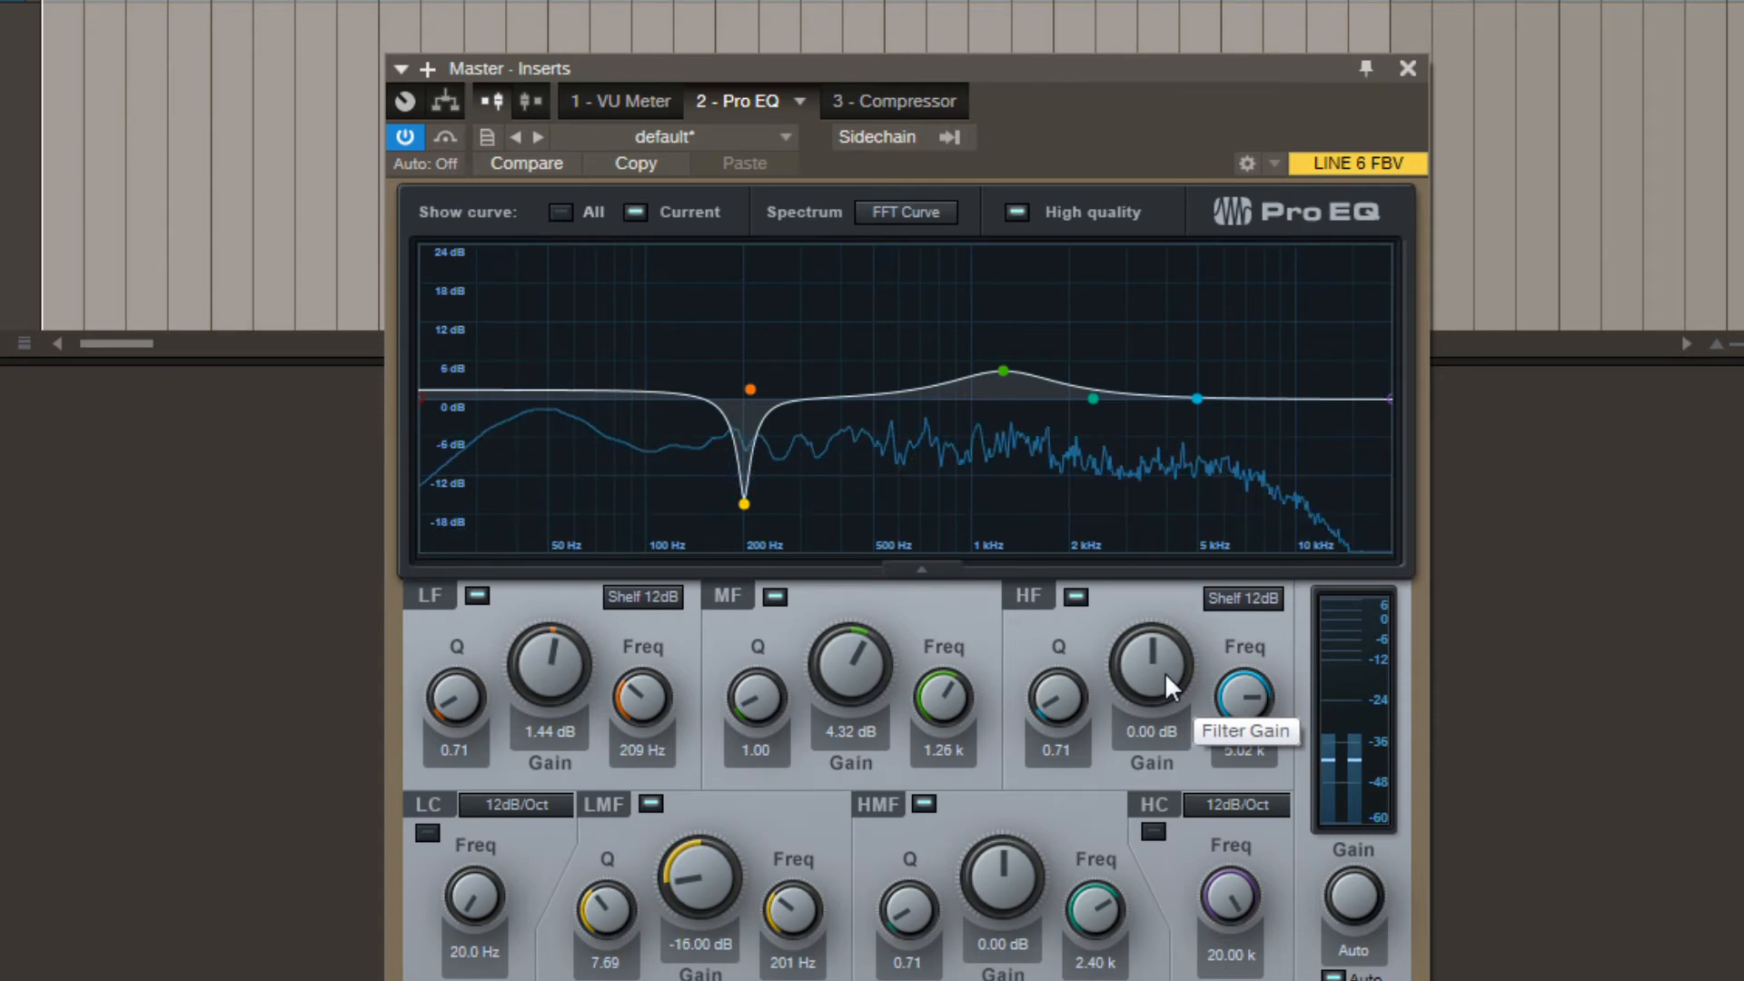
scroll(1166, 673, up, 5)
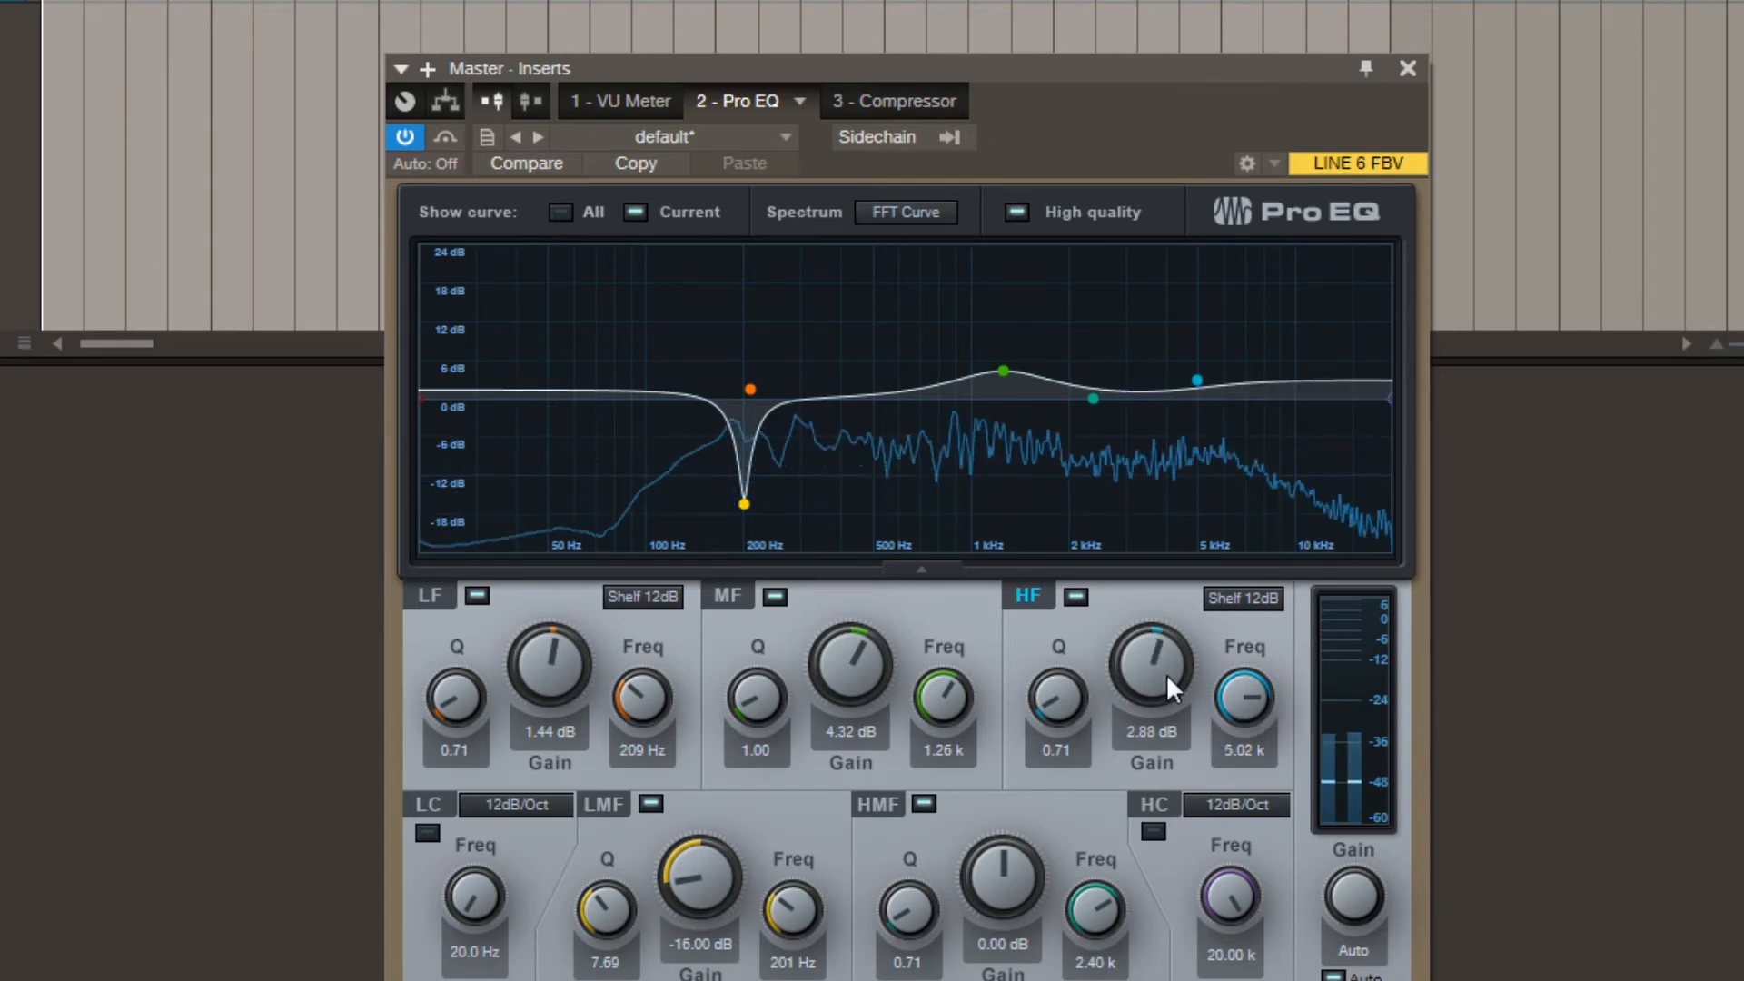
scroll(1166, 673, up, 1)
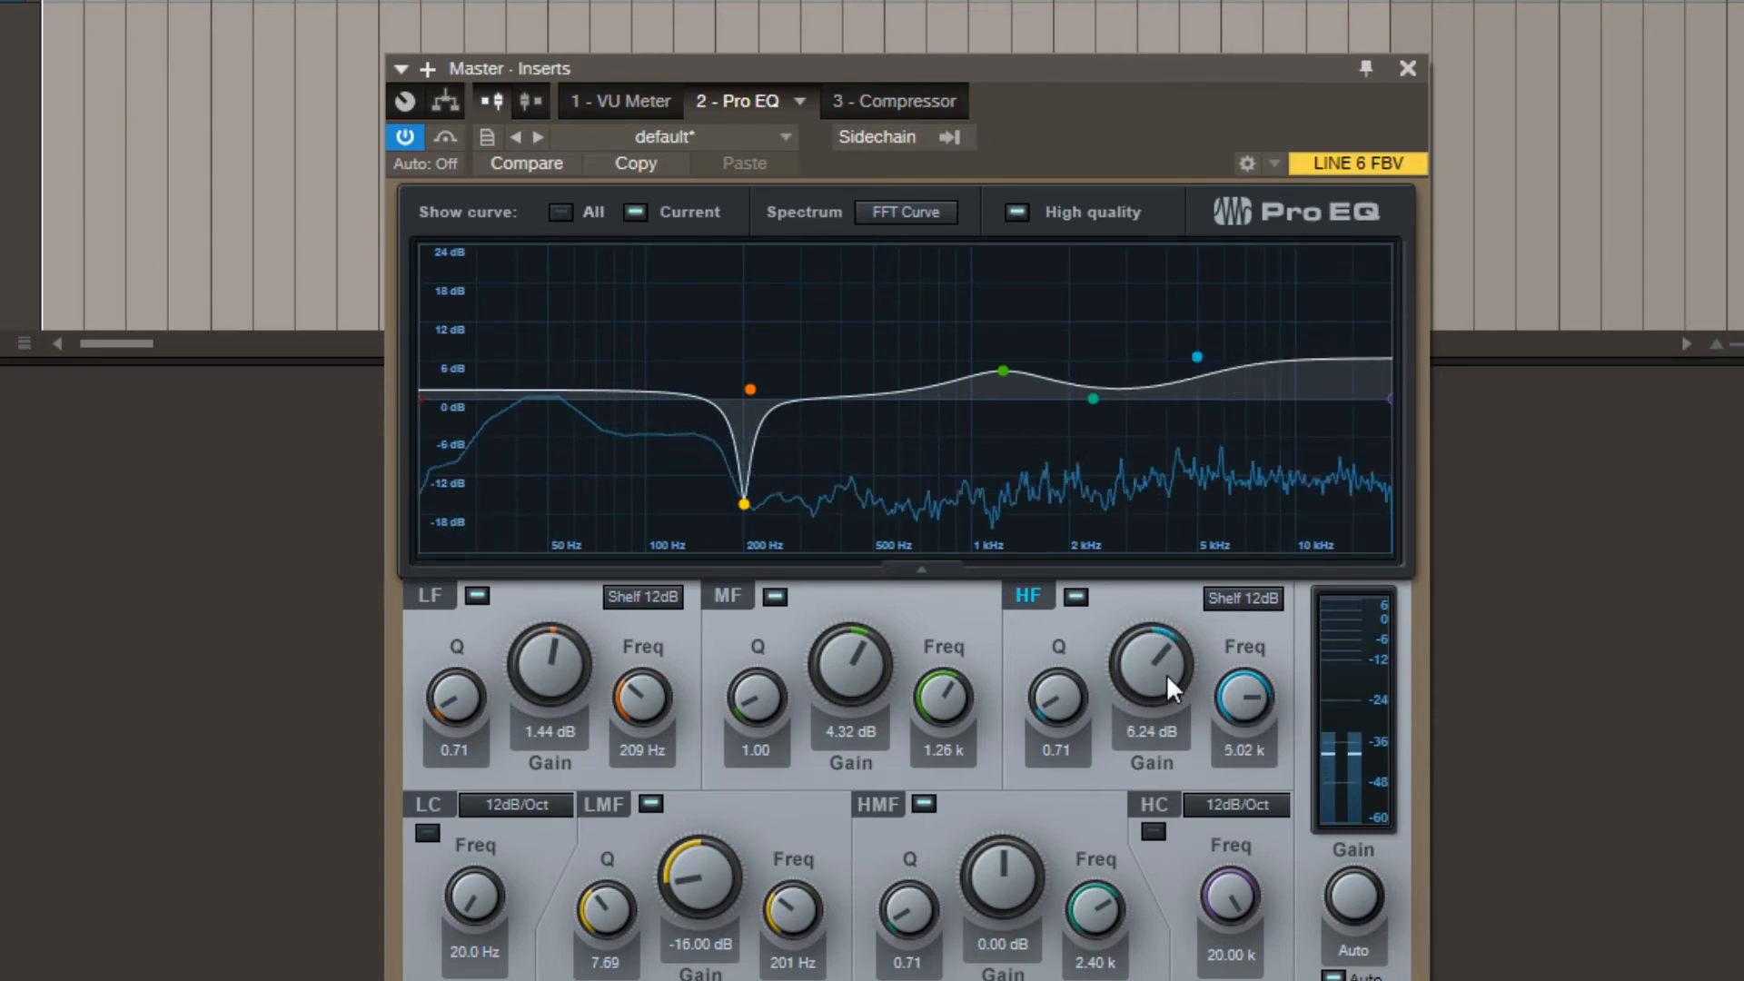
scroll(1167, 673, down, 2)
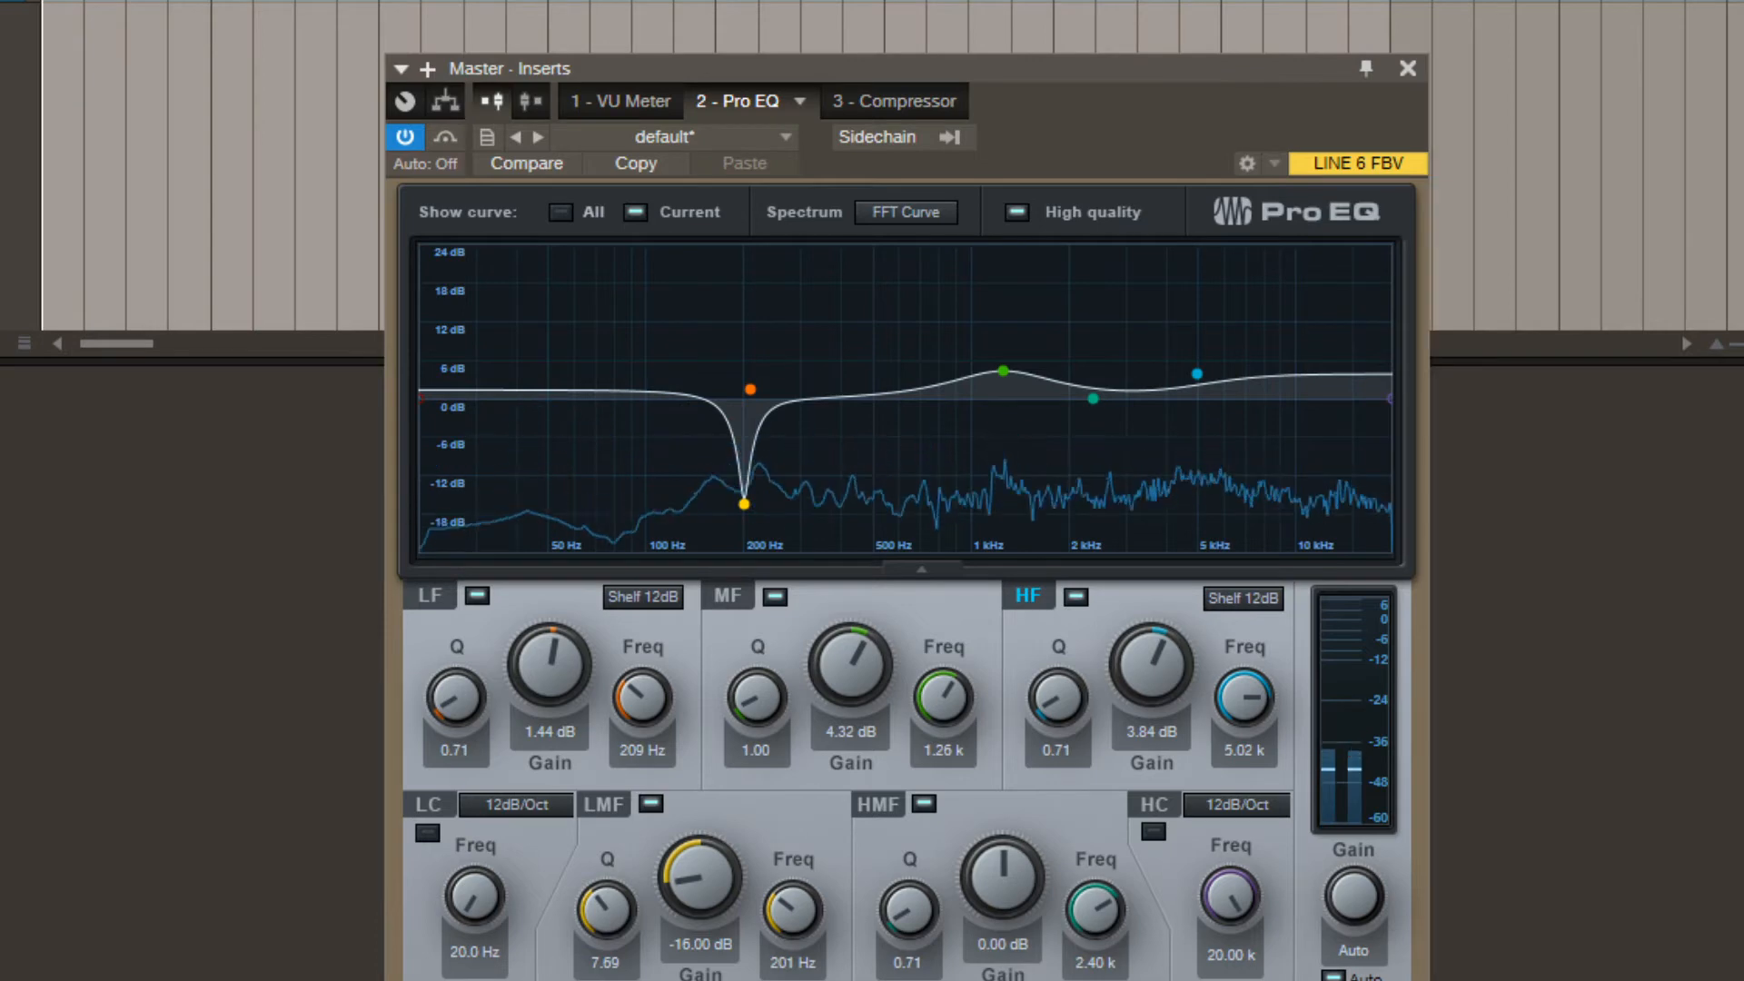
mouse_move(1158, 641)
mouse_down()
mouse_move(1151, 717)
mouse_move(1151, 618)
mouse_up()
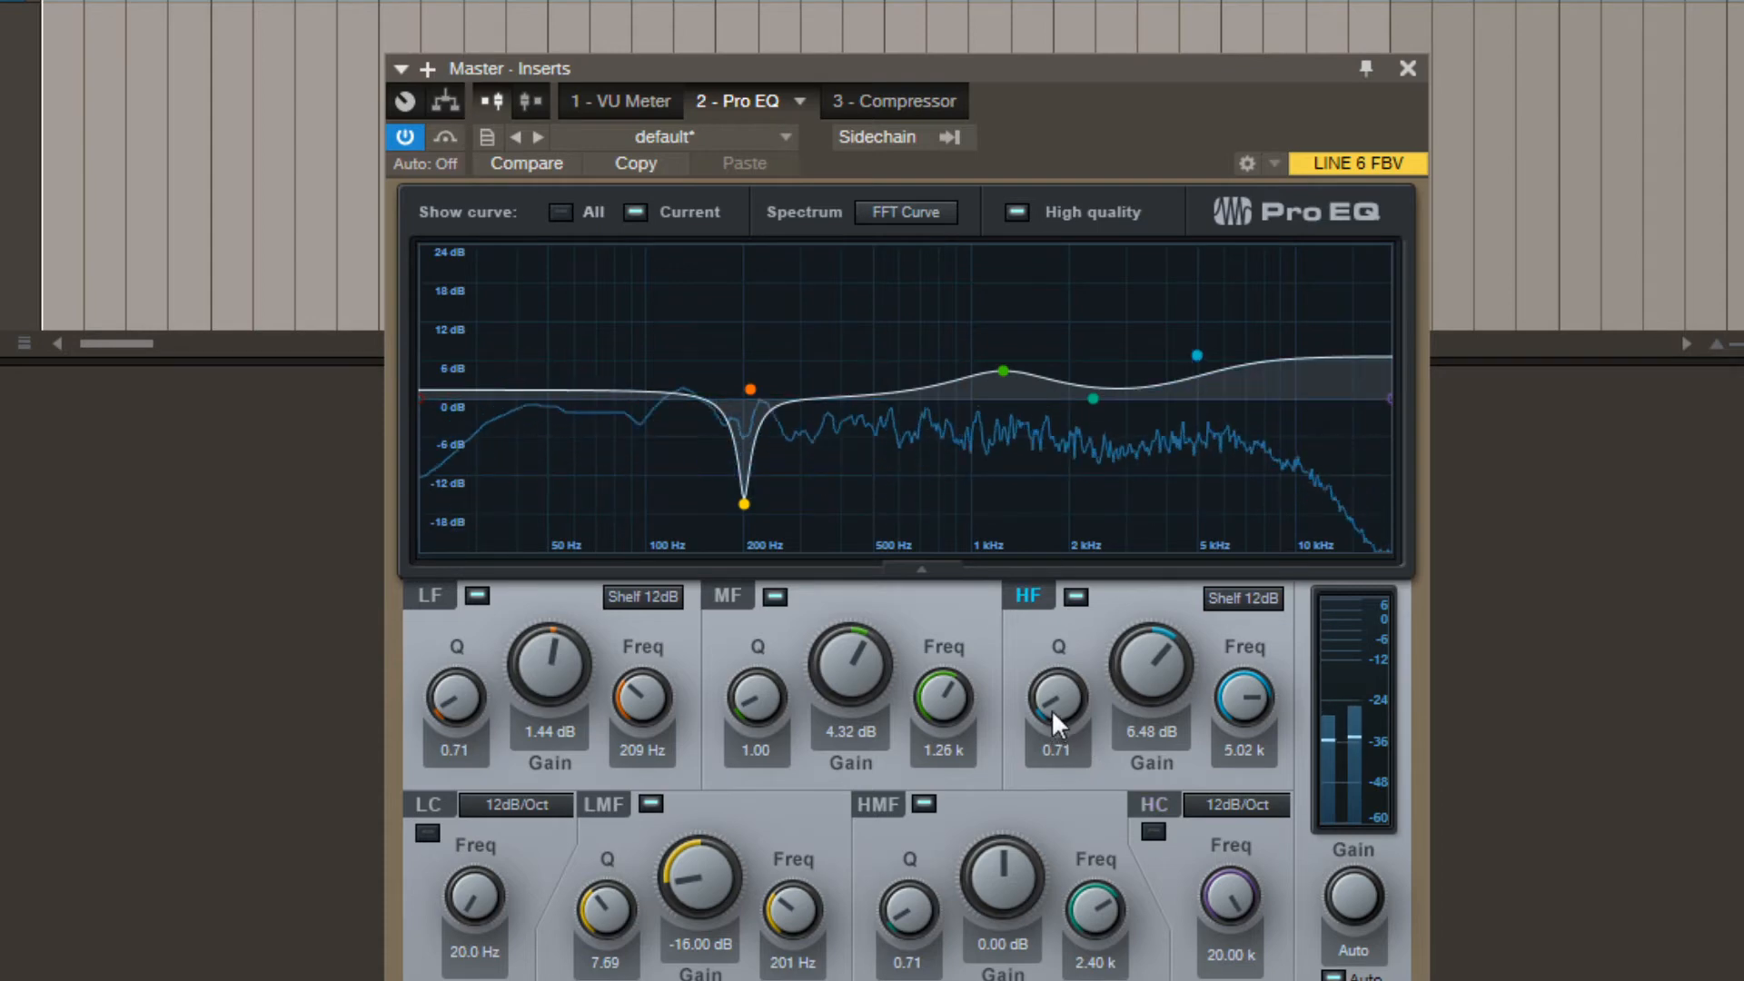
drag(1050, 708, 1064, 751)
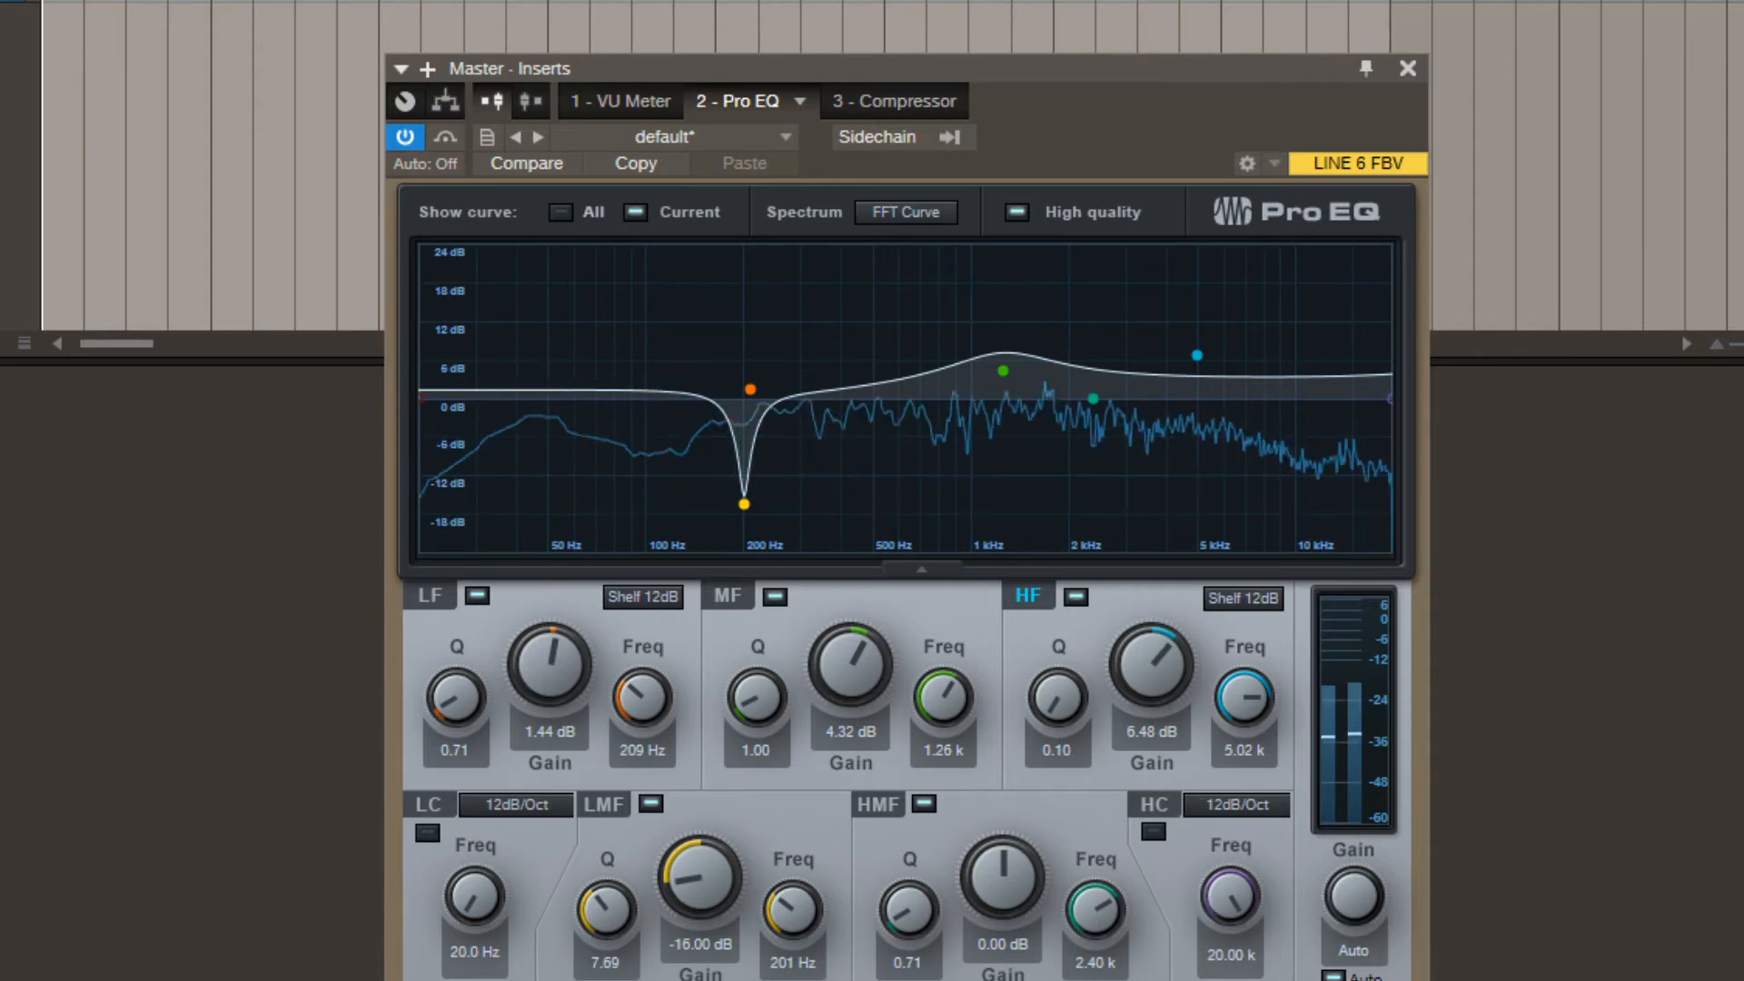
Sweep the HF shelf's gain between -14.88 dB and 7.20 dB, settle it at 1.92 dB and raise its Q to 0.97.
scroll(1136, 664, down, 12)
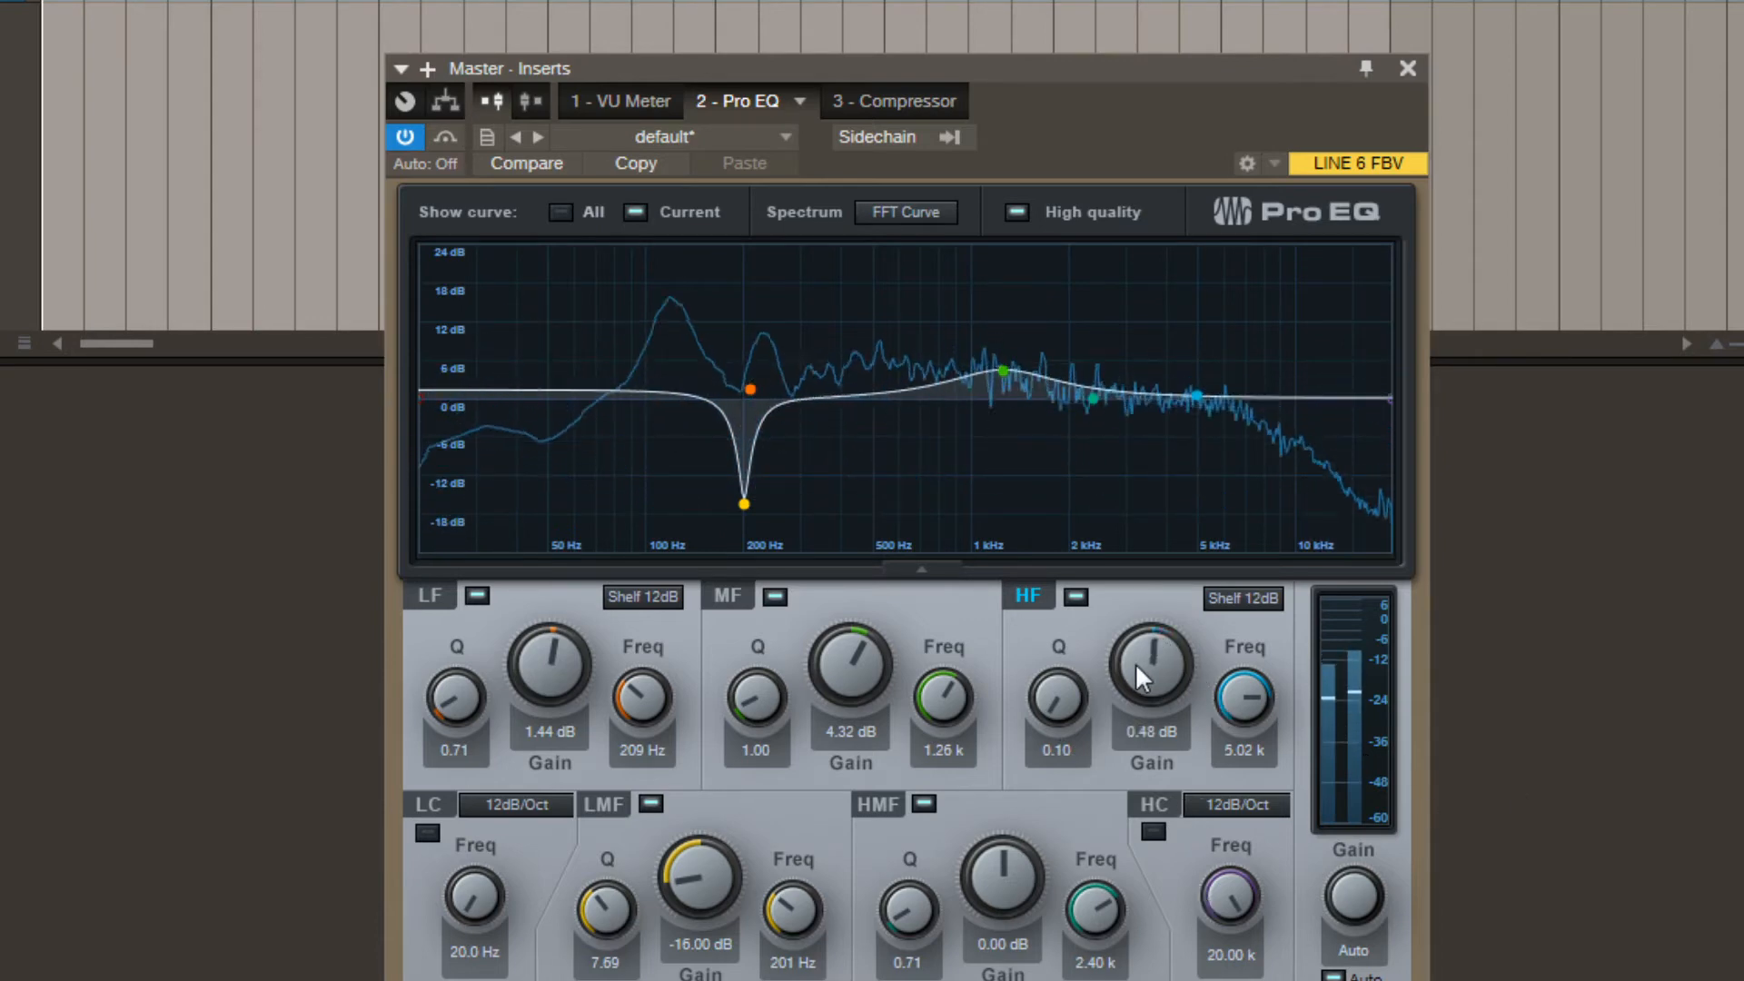
scroll(1135, 662, down, 20)
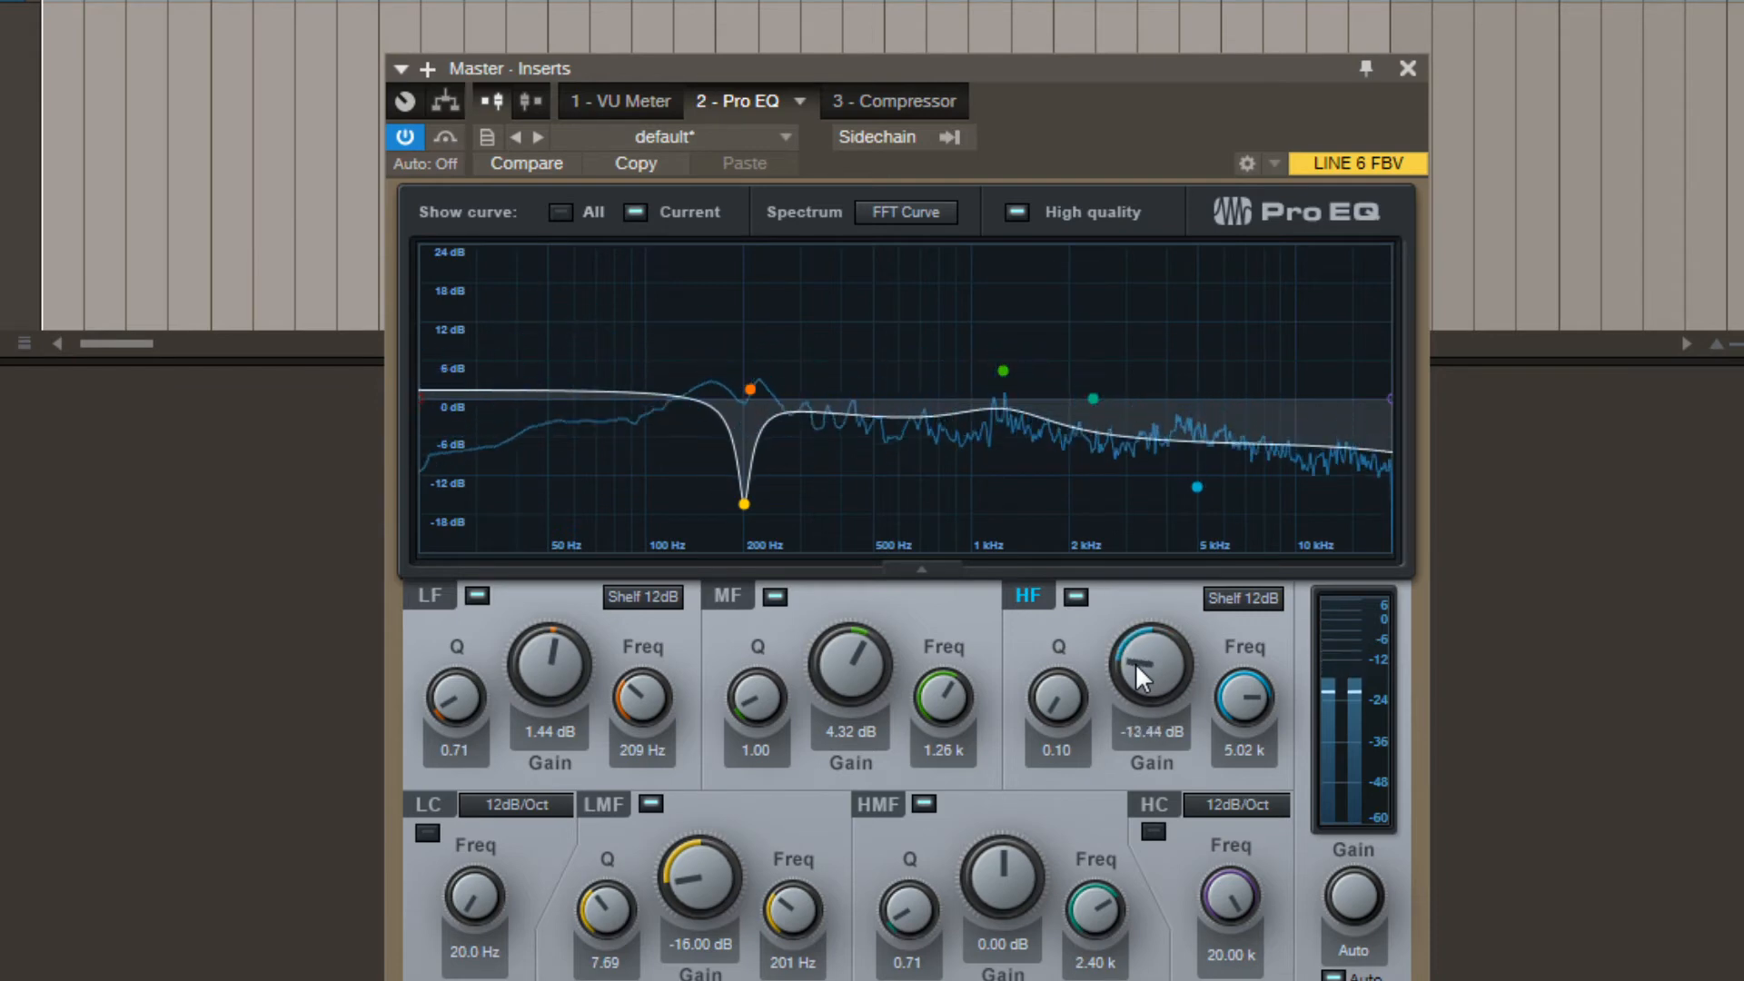
scroll(1136, 662, up, 8)
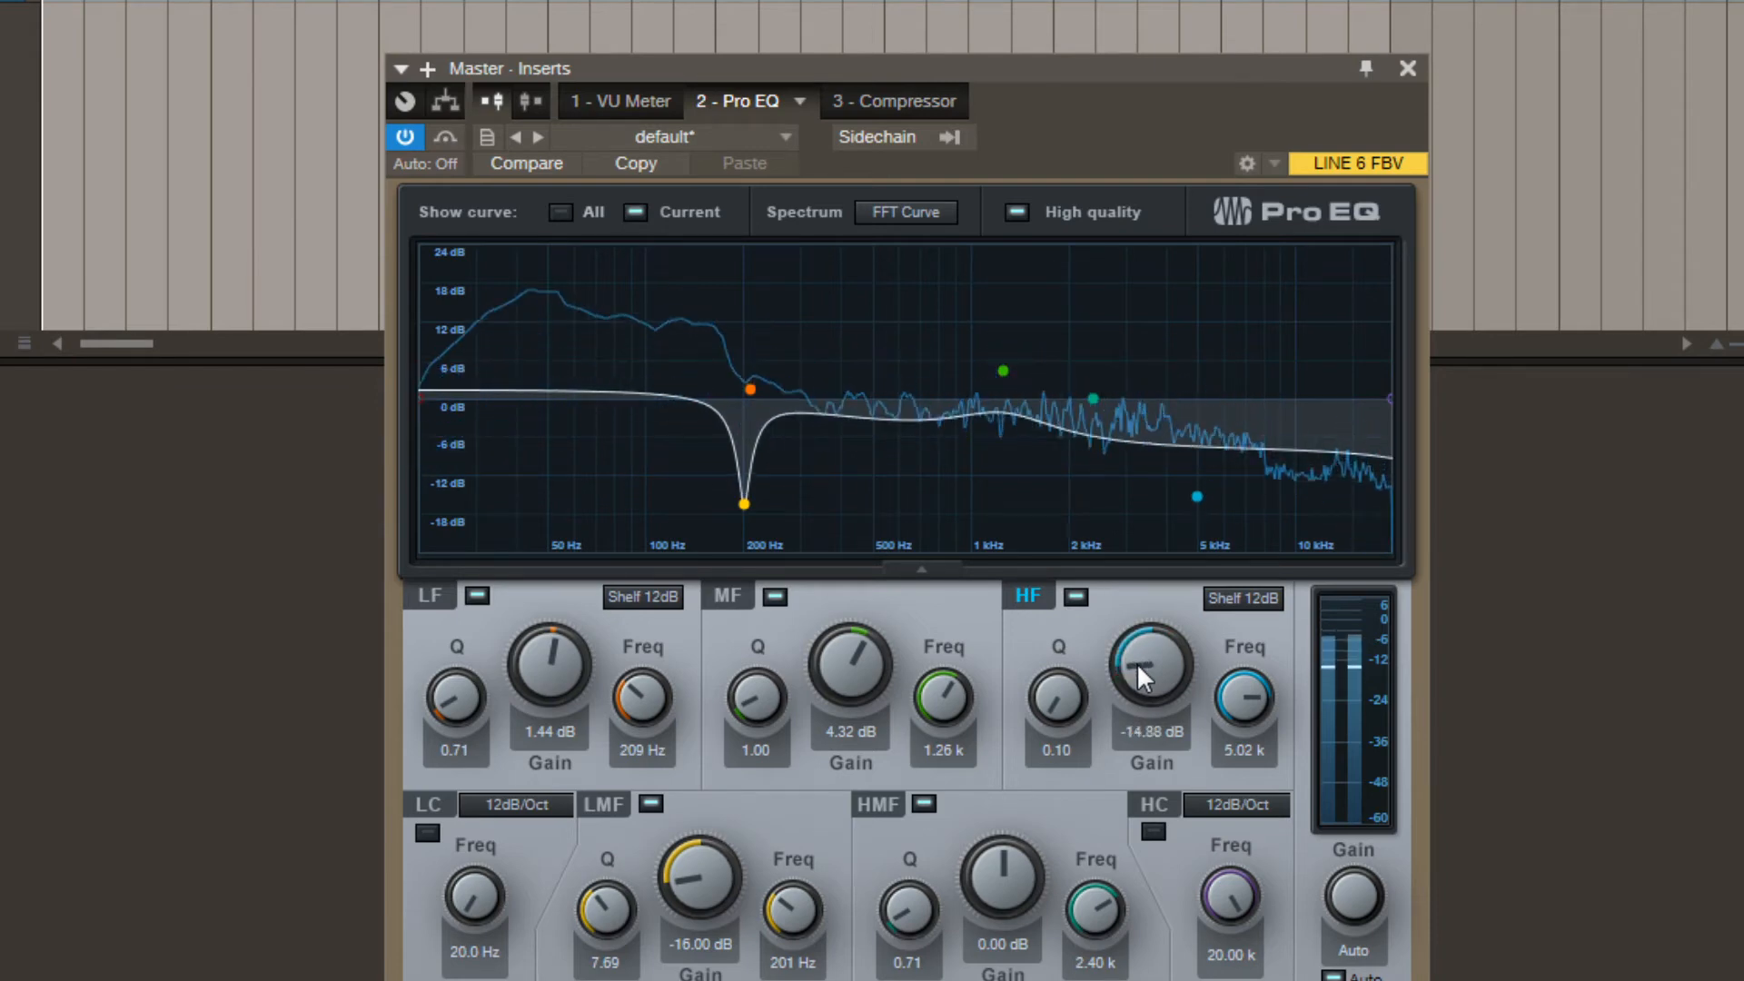
scroll(1138, 663, up, 20)
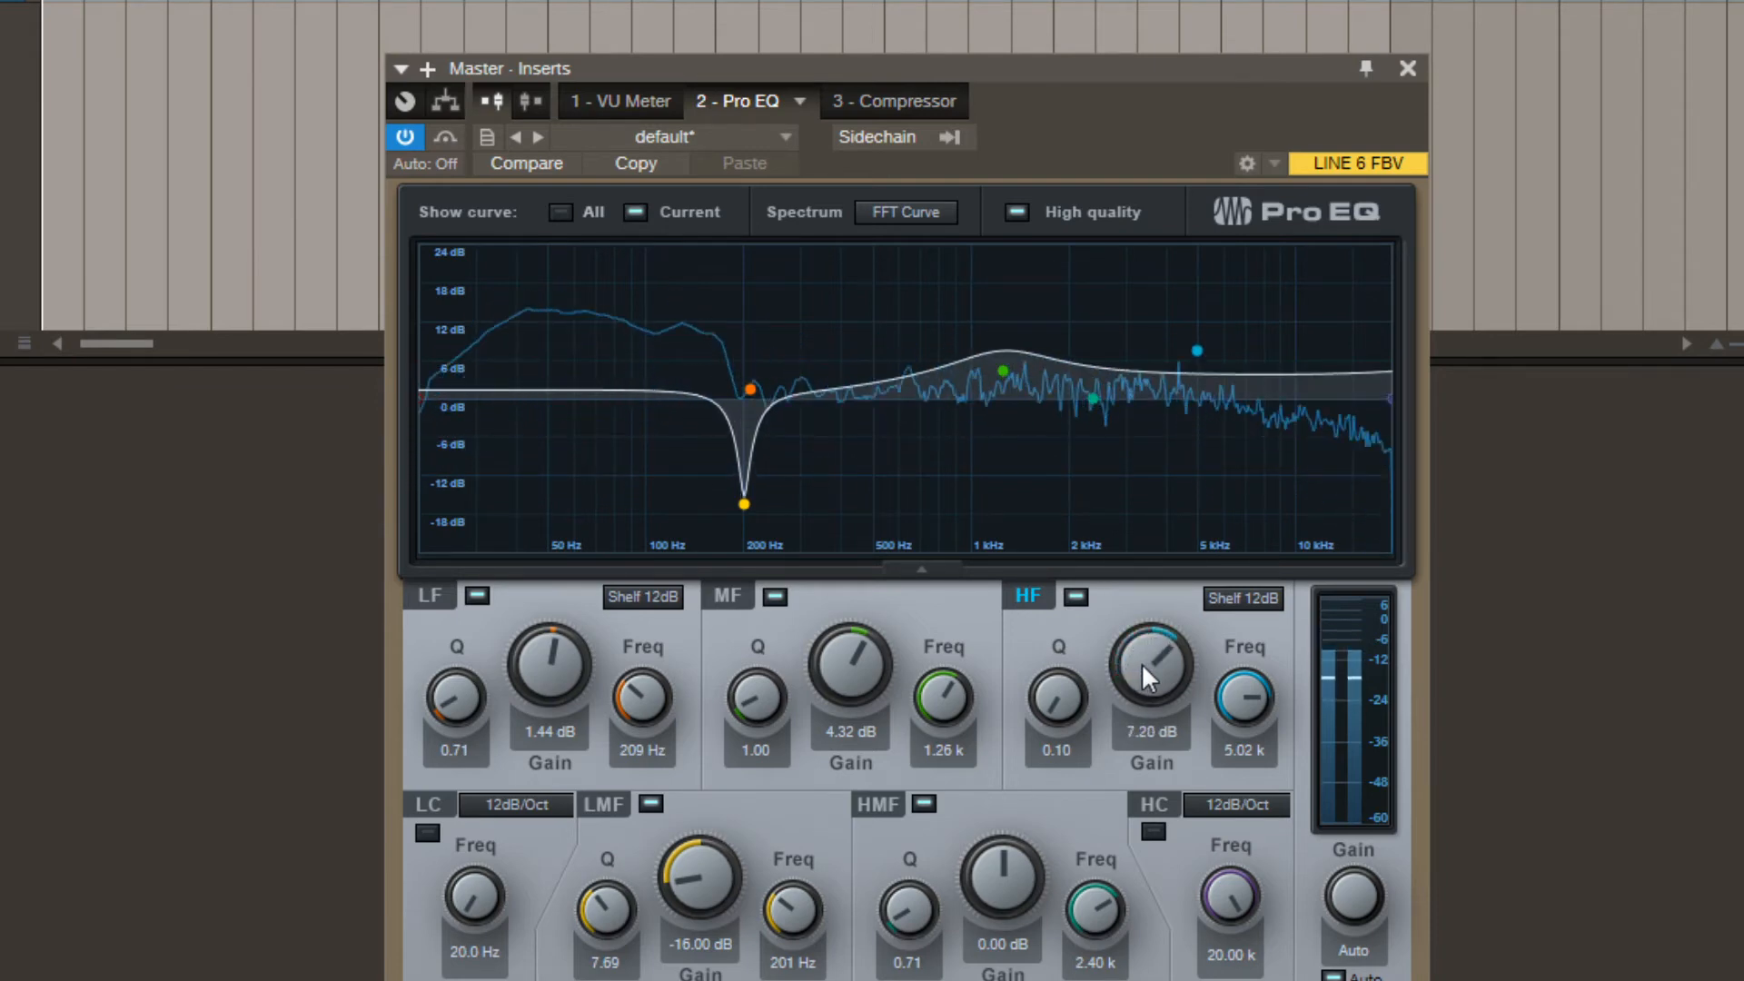
scroll(1141, 662, down, 10)
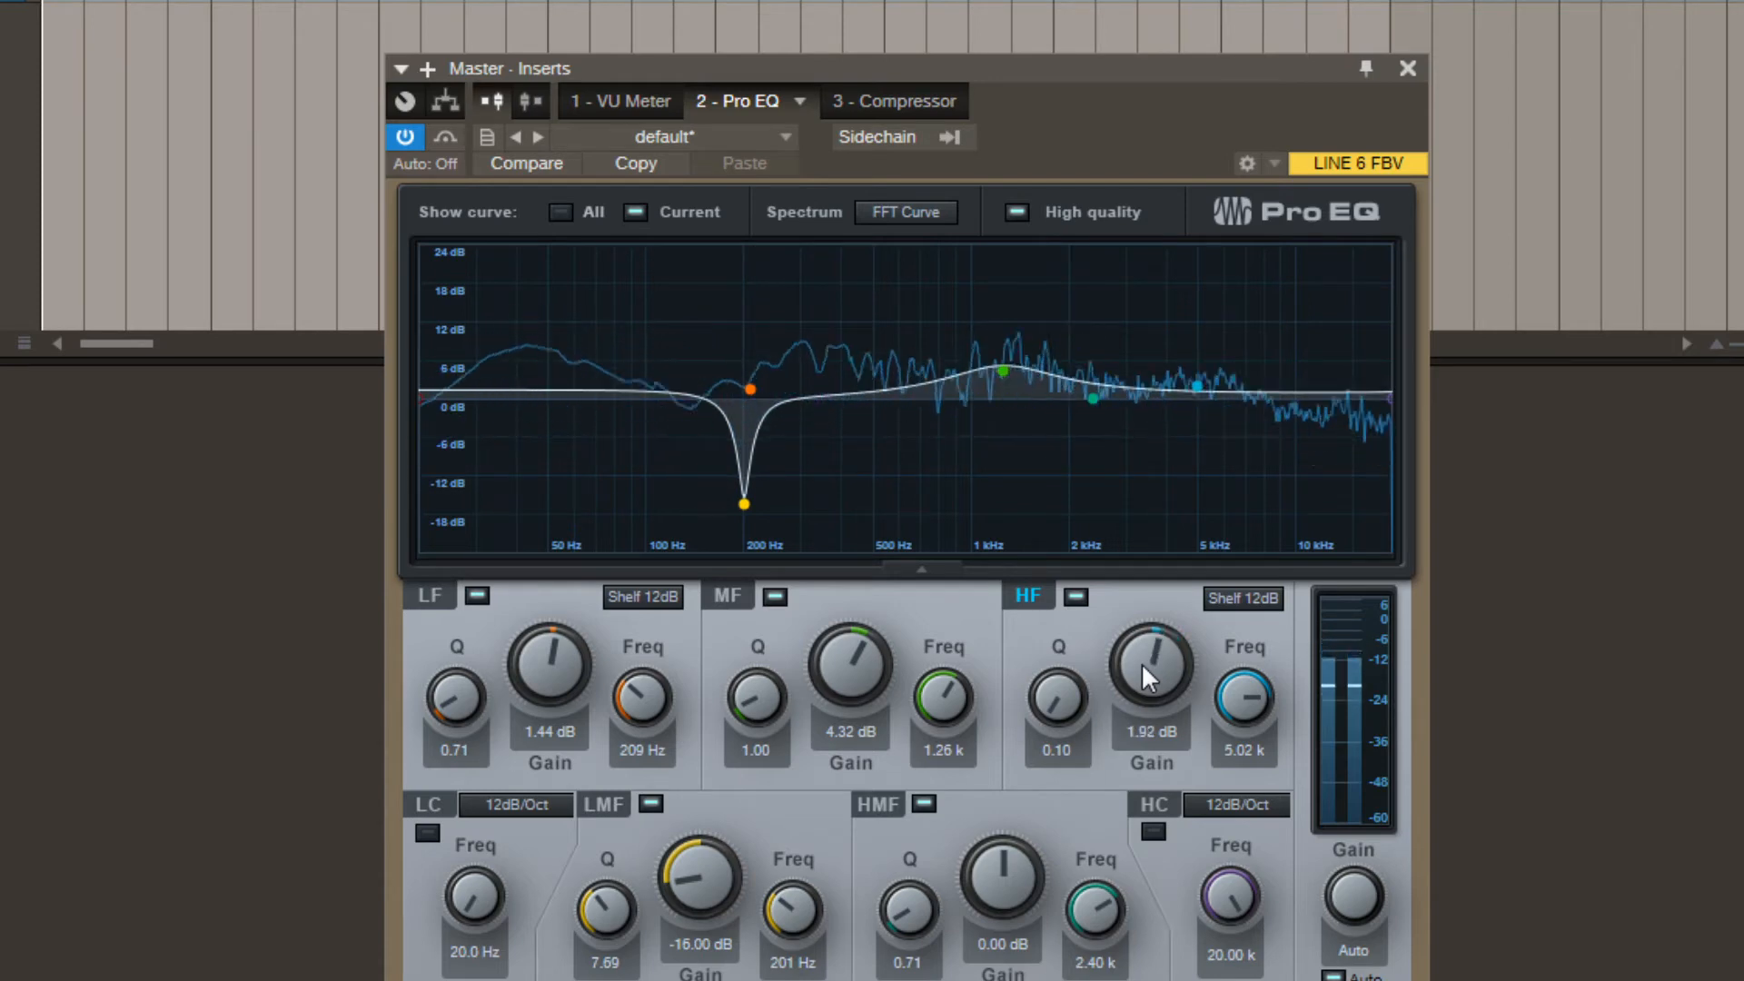
scroll(1054, 695, up, 5)
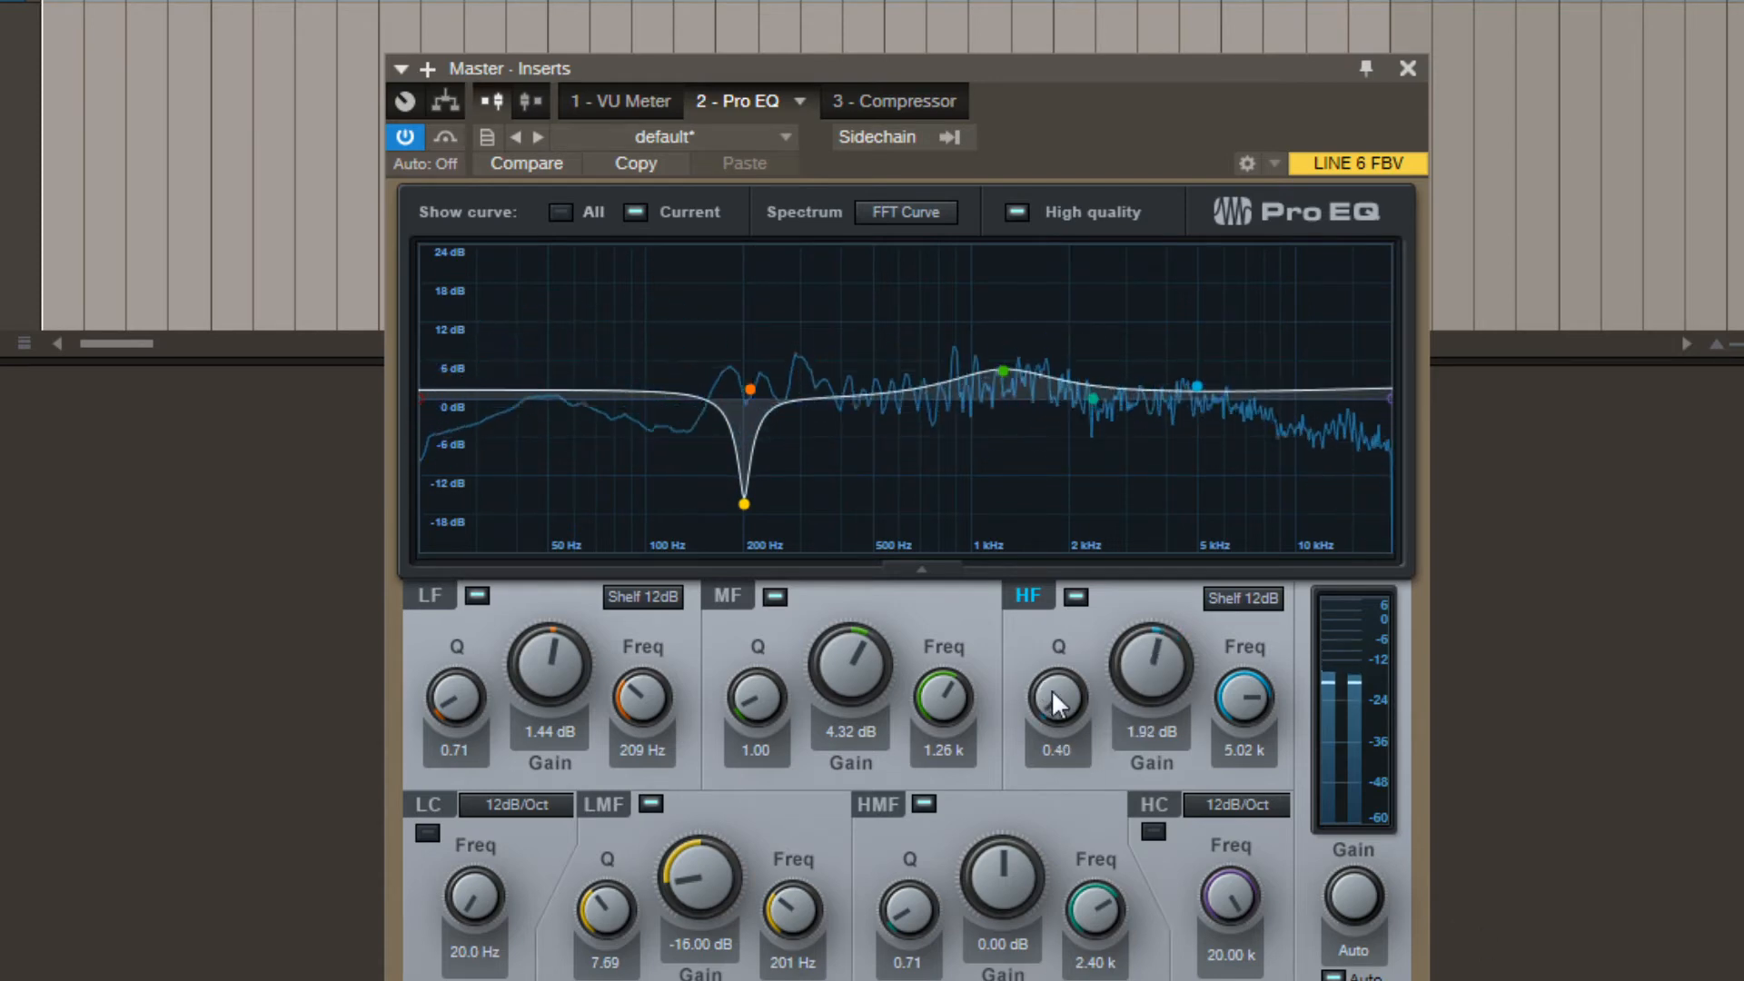
scroll(1055, 694, up, 4)
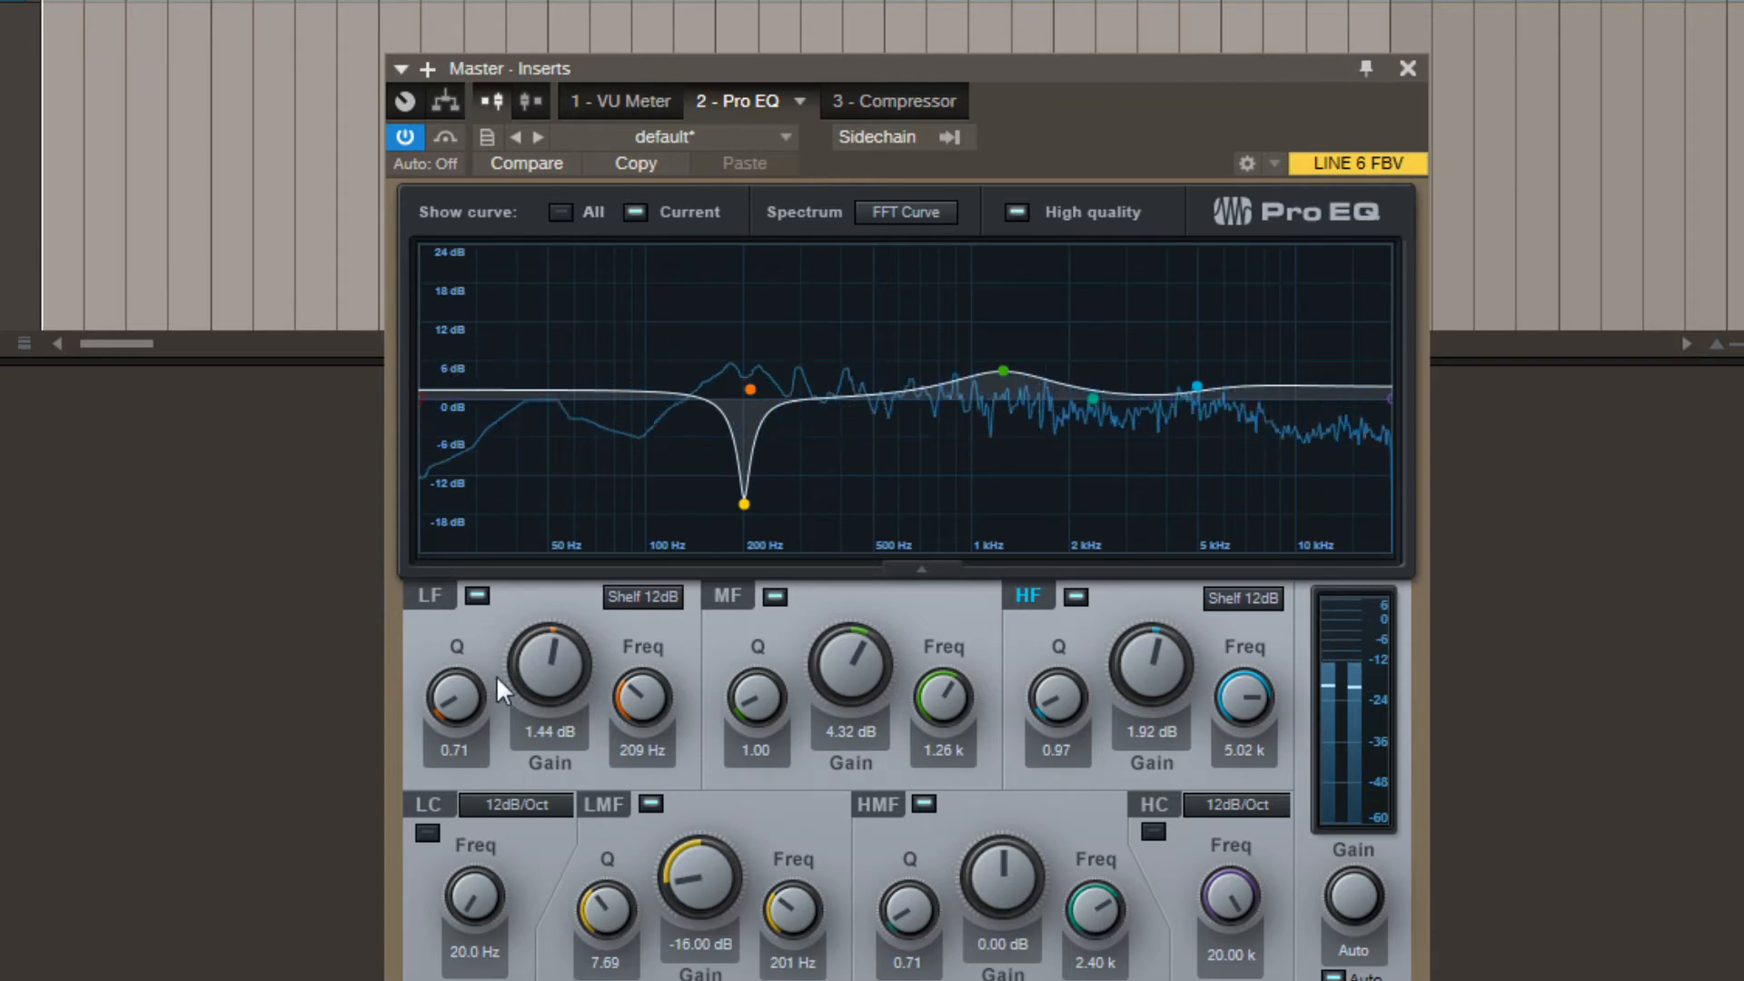
Sweep the LF shelf's gain between 5.28 dB and -4.80 dB, then reset it to 0.00 dB with the band off.
scroll(541, 659, up, 4)
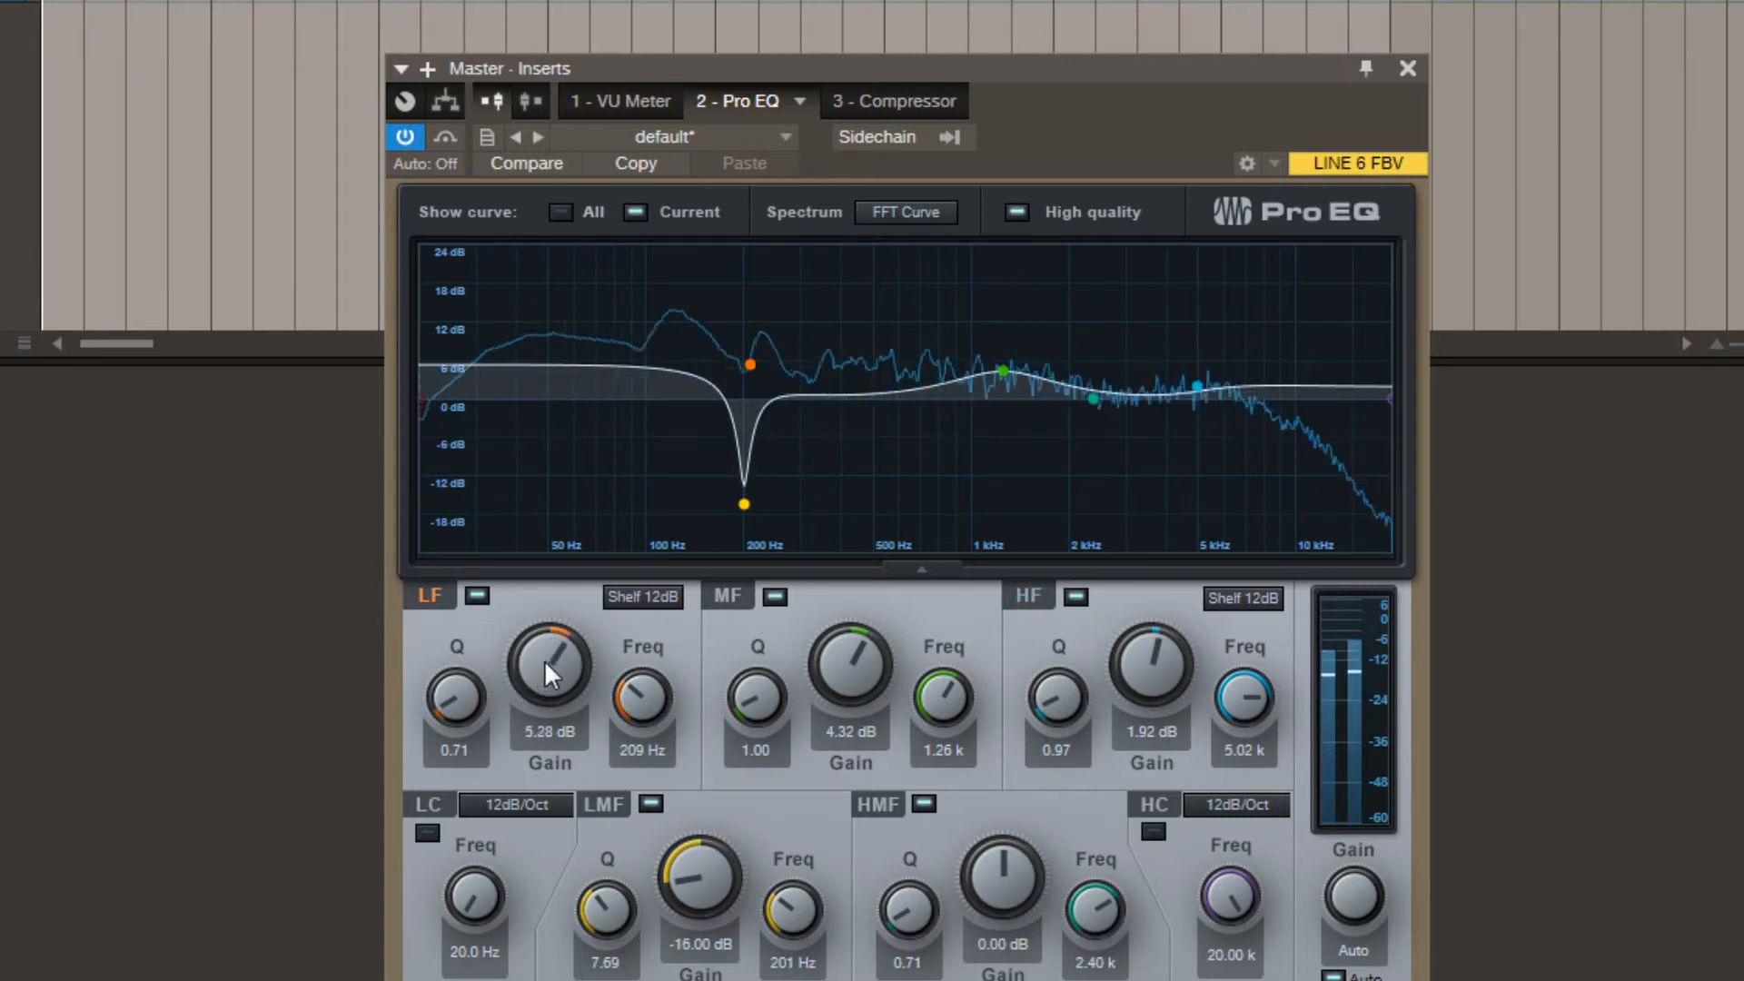
scroll(543, 659, down, 15)
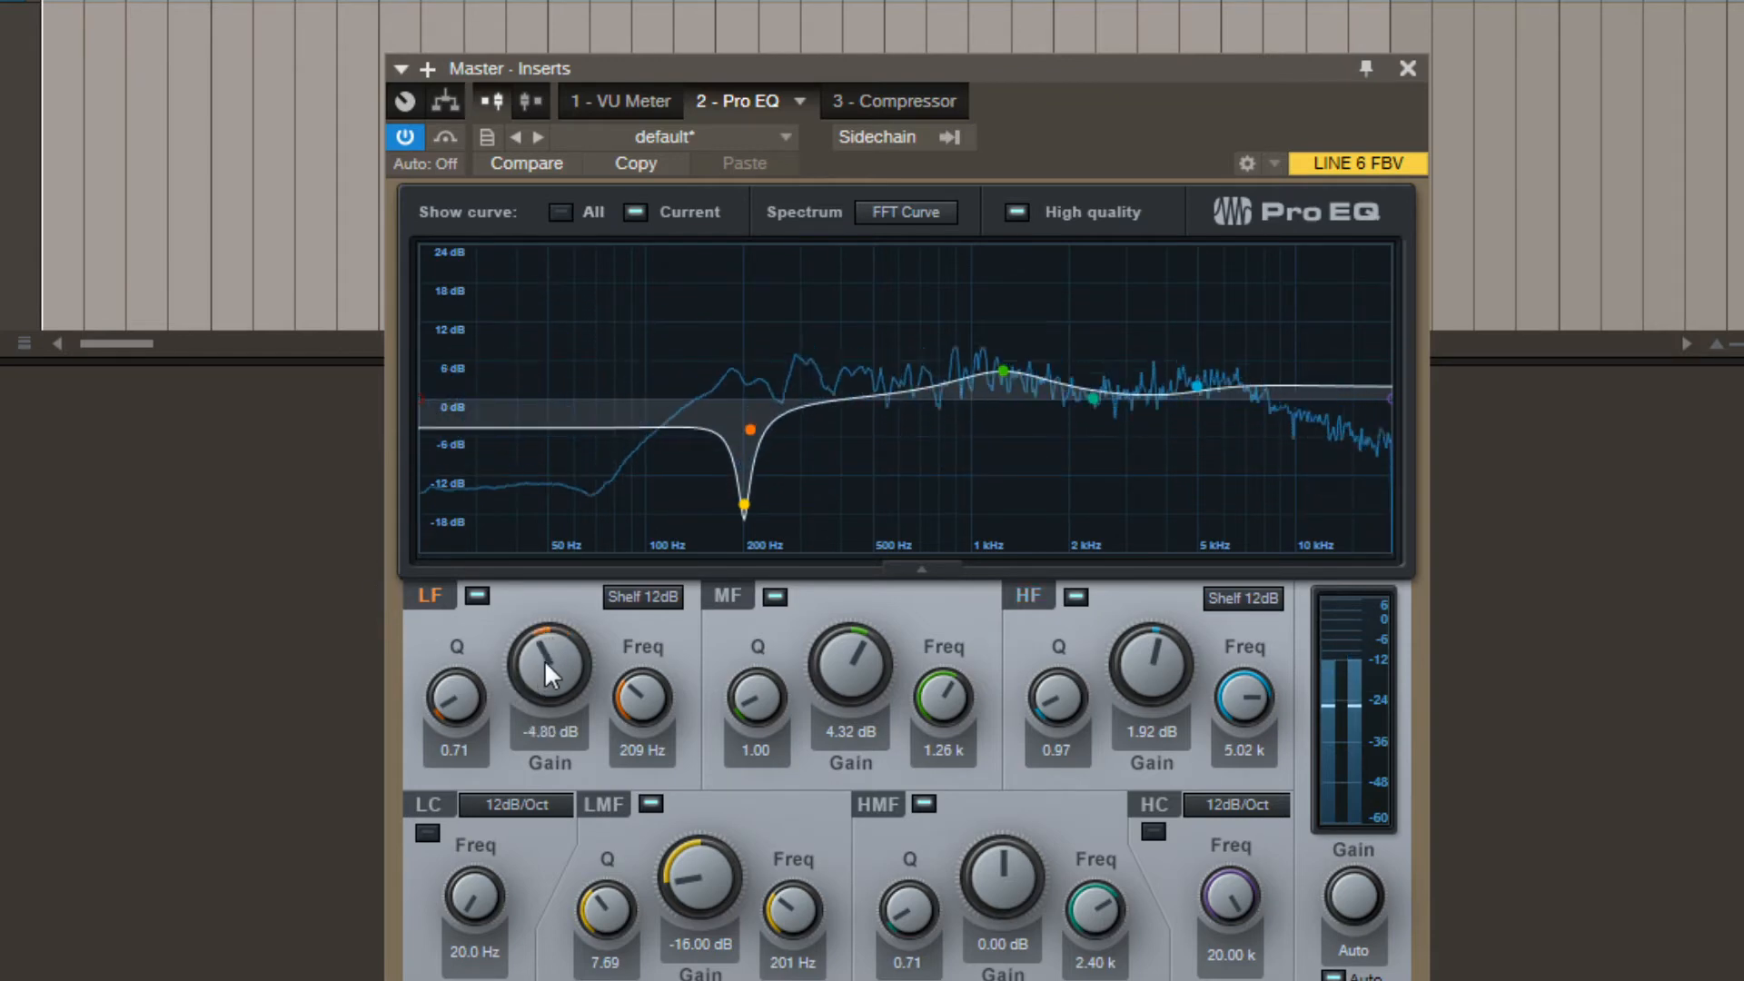
scroll(544, 659, up, 6)
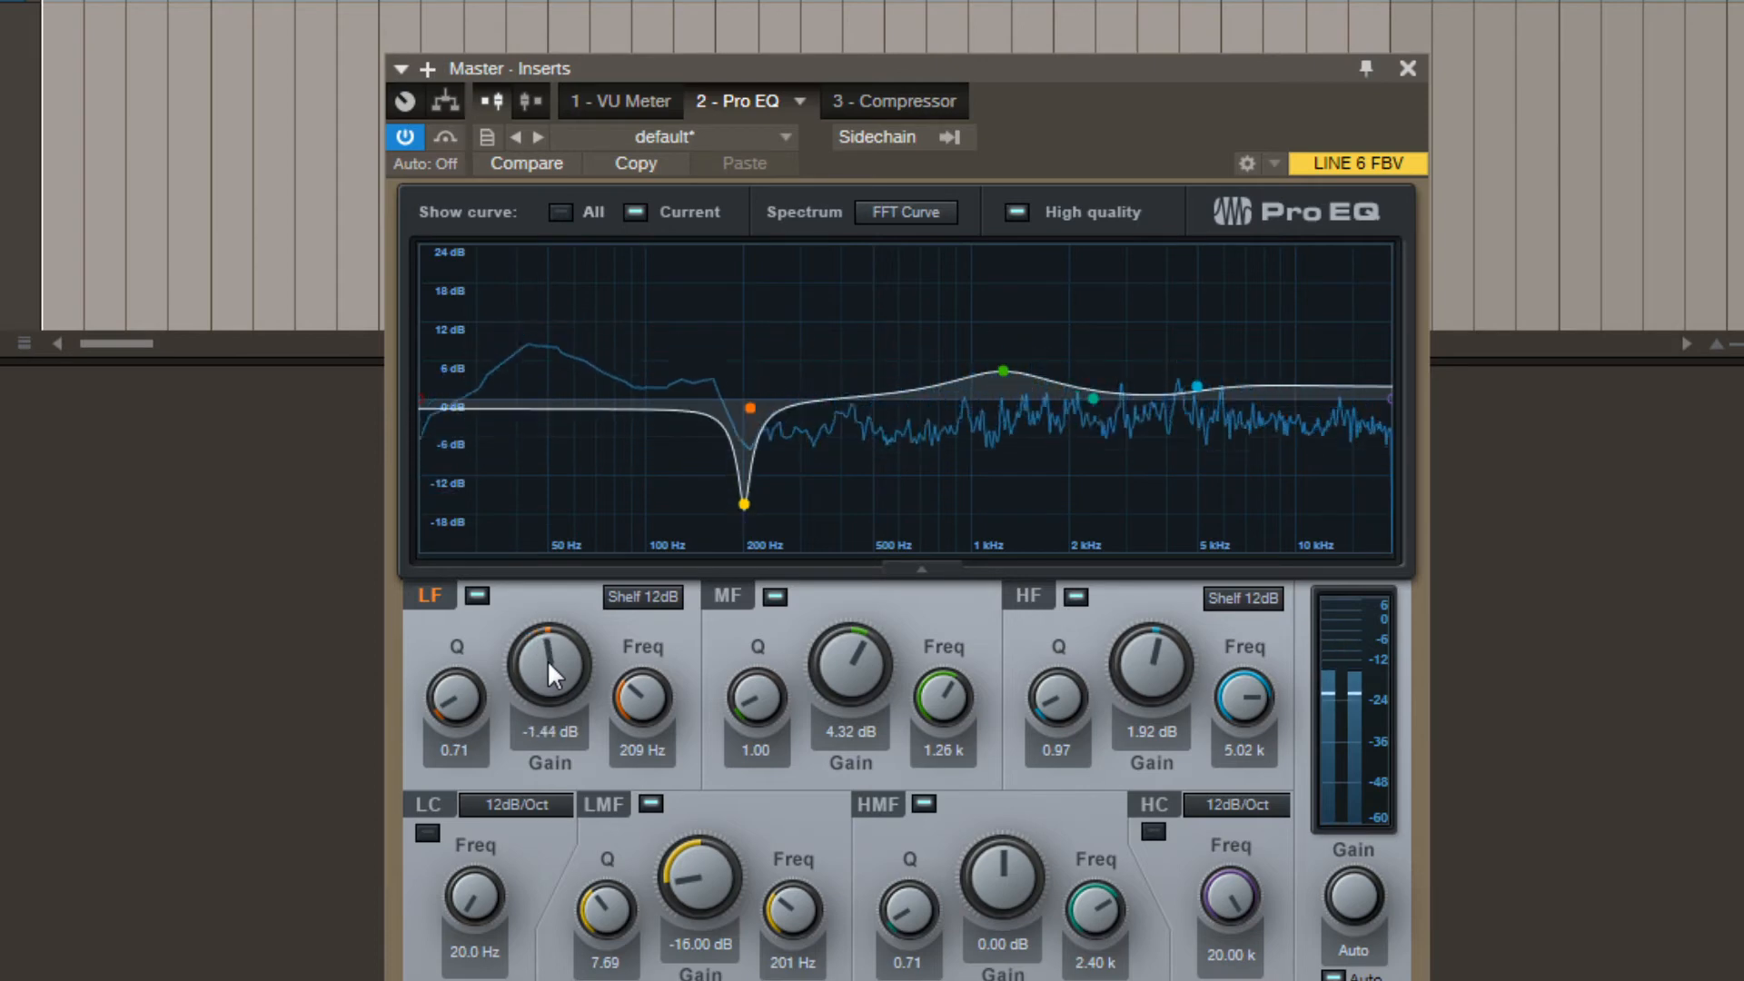
double_click(546, 660)
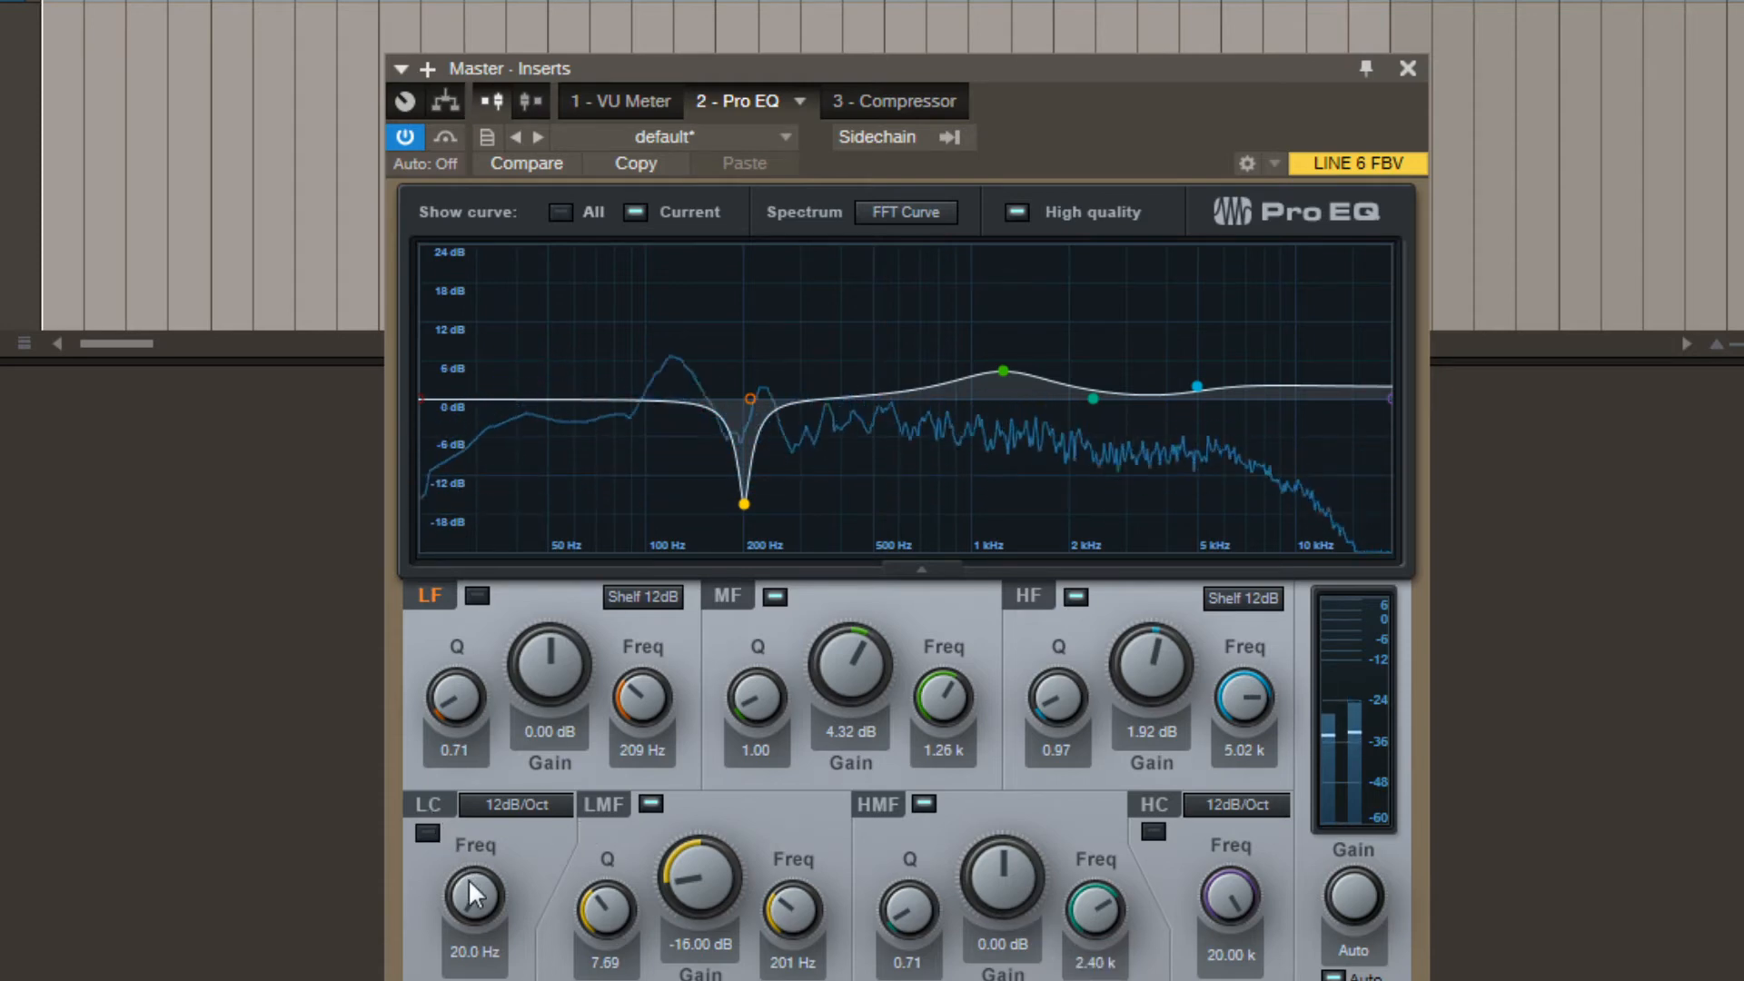
Enable the low cut filter, sweep its frequency up to 240 Hz and settle it at 100 Hz.
click(429, 831)
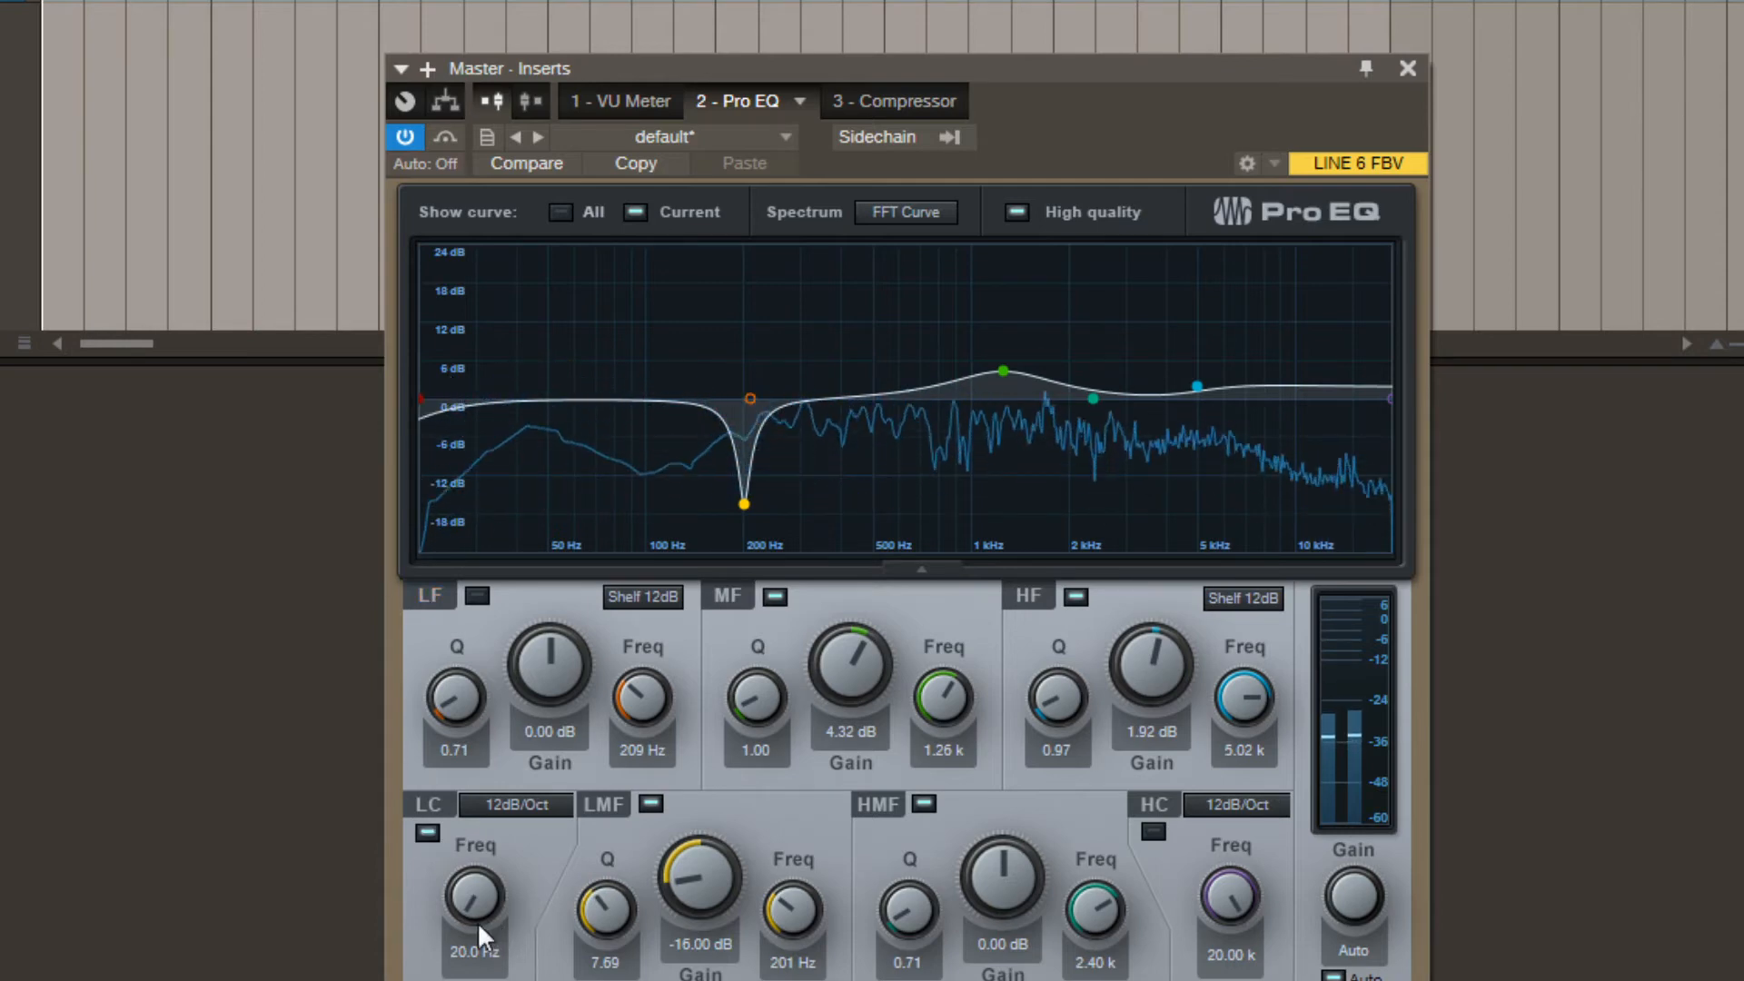
scroll(472, 908, up, 3)
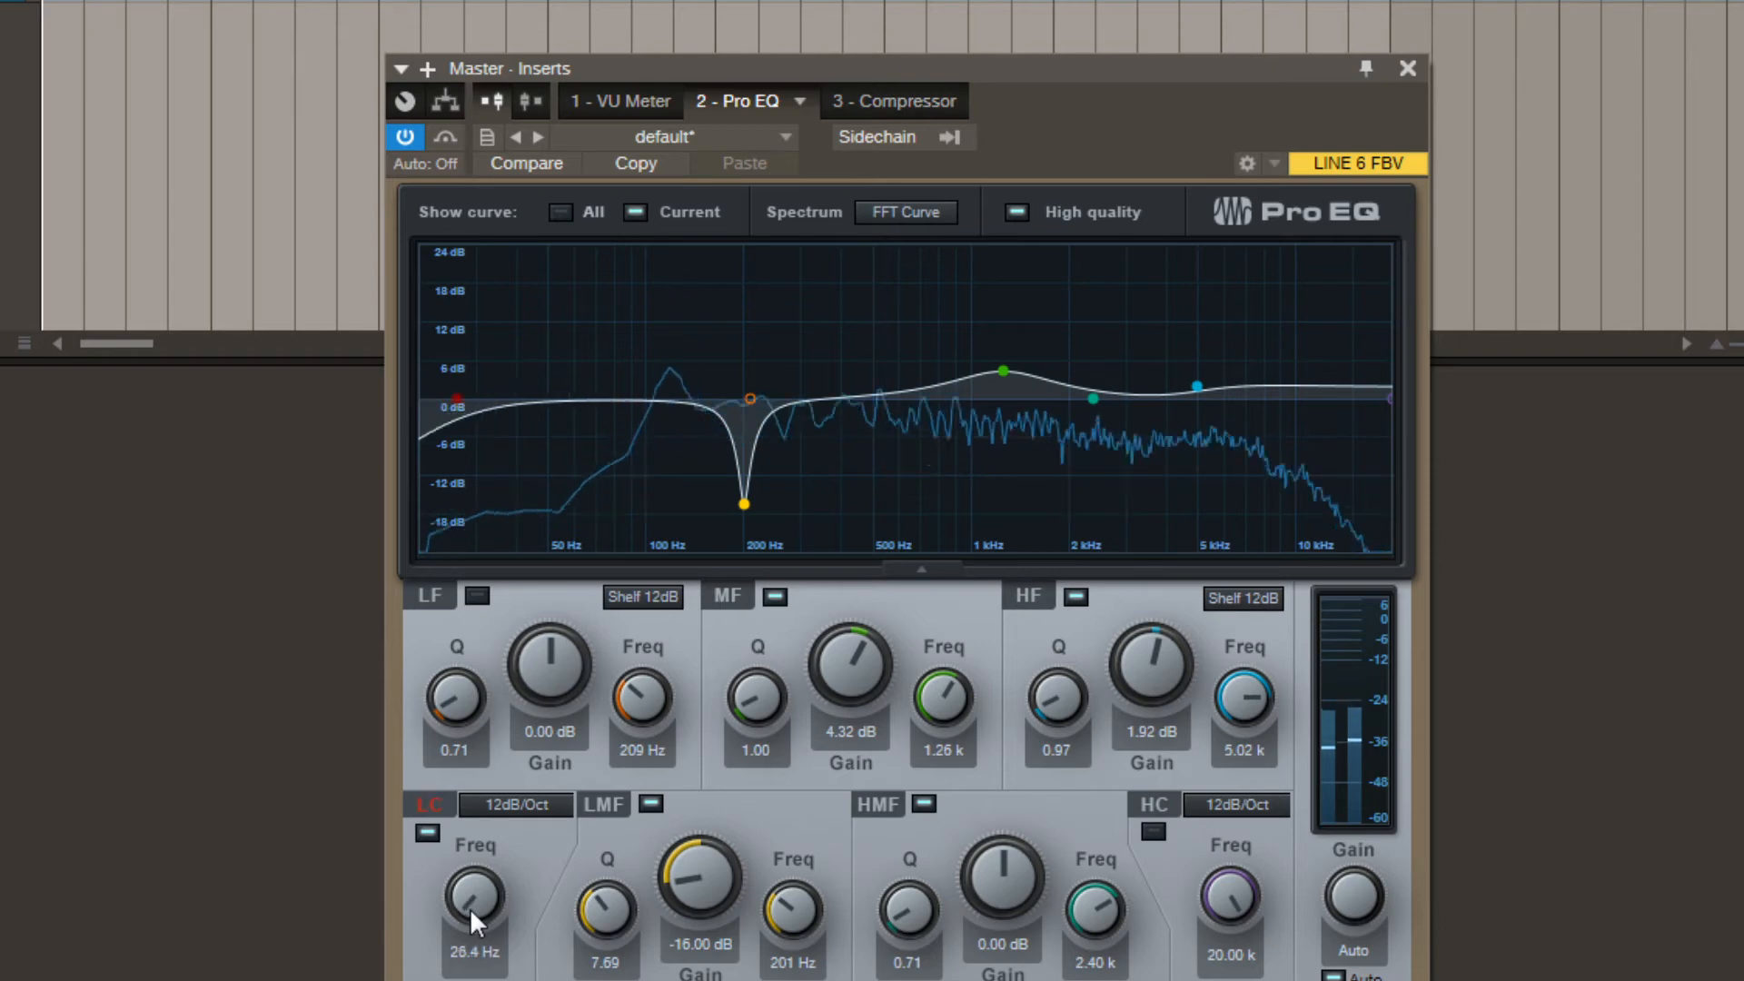
scroll(471, 908, up, 15)
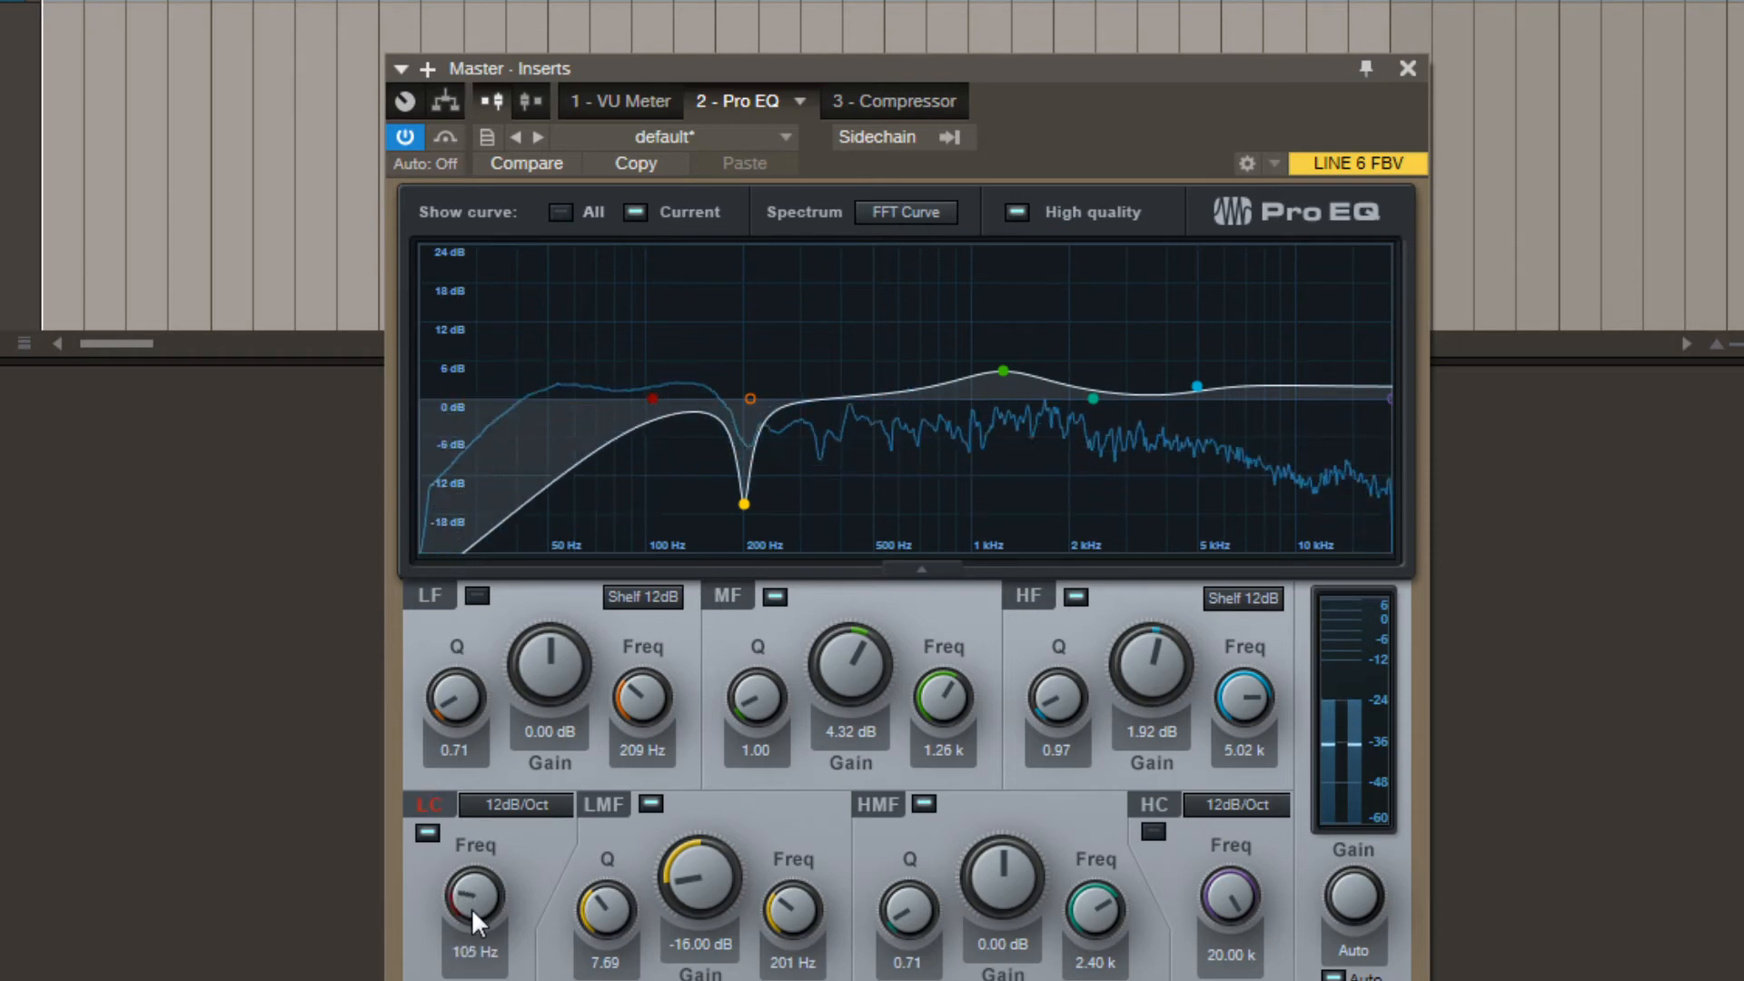
scroll(472, 908, up, 4)
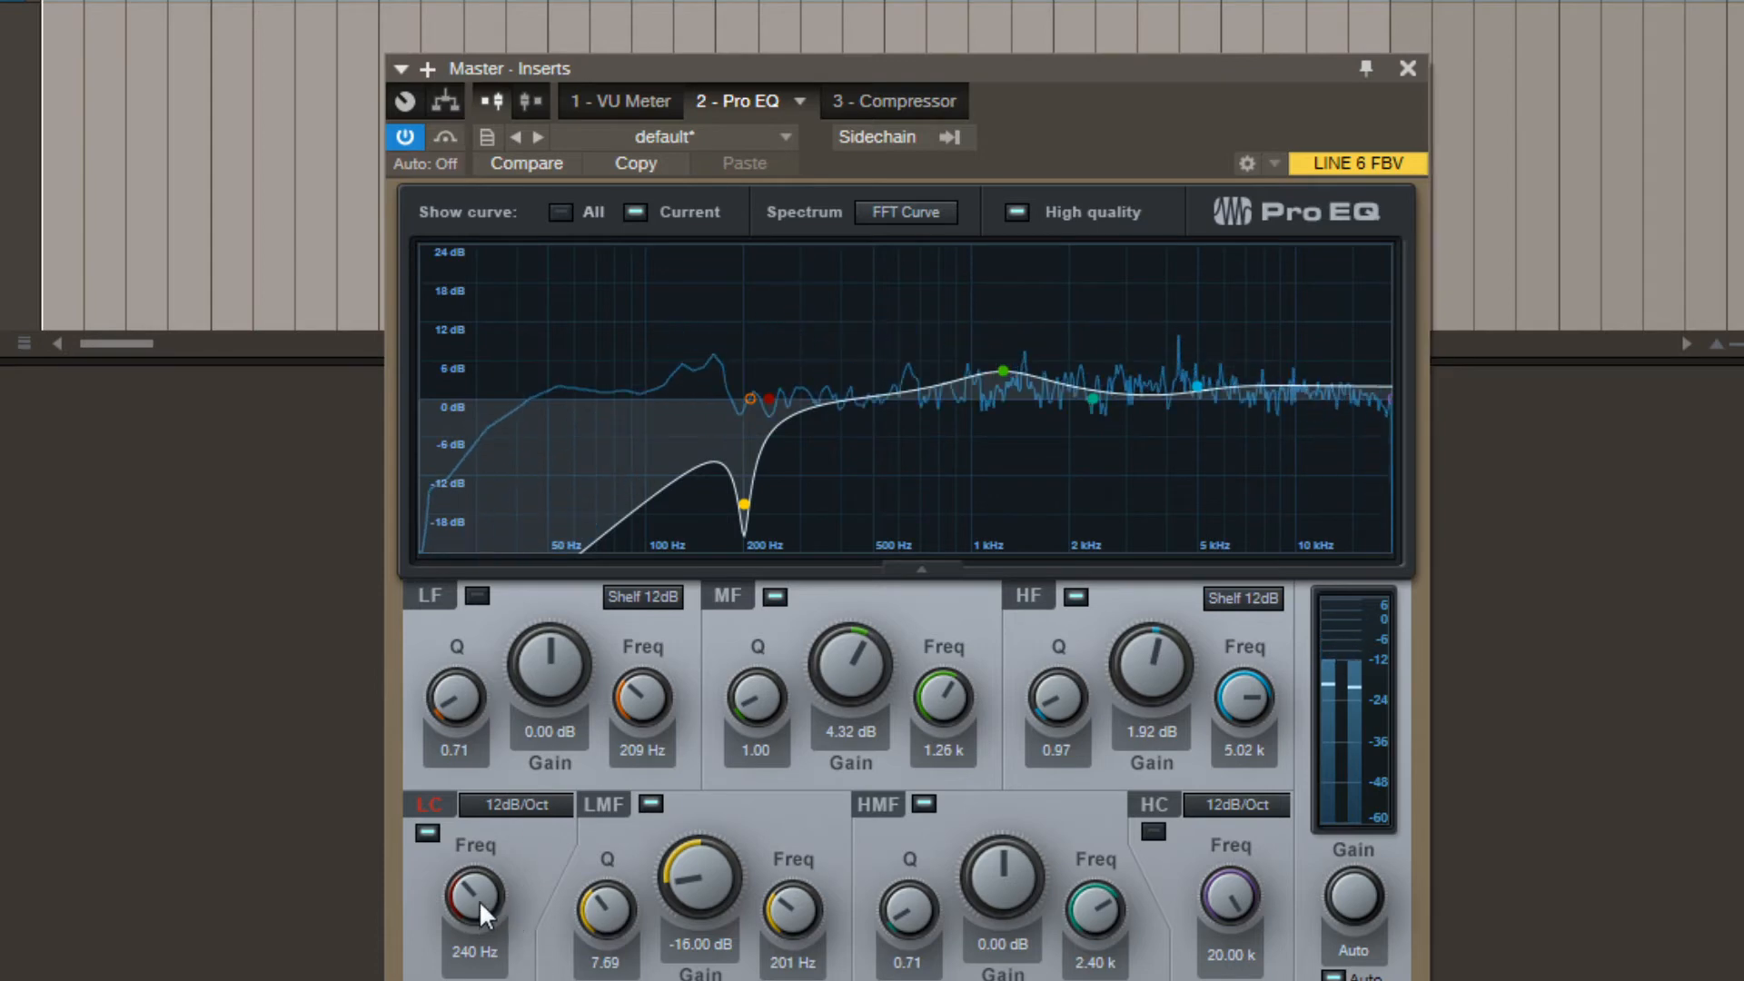
scroll(478, 900, down, 12)
drag(505, 974, 549, 970)
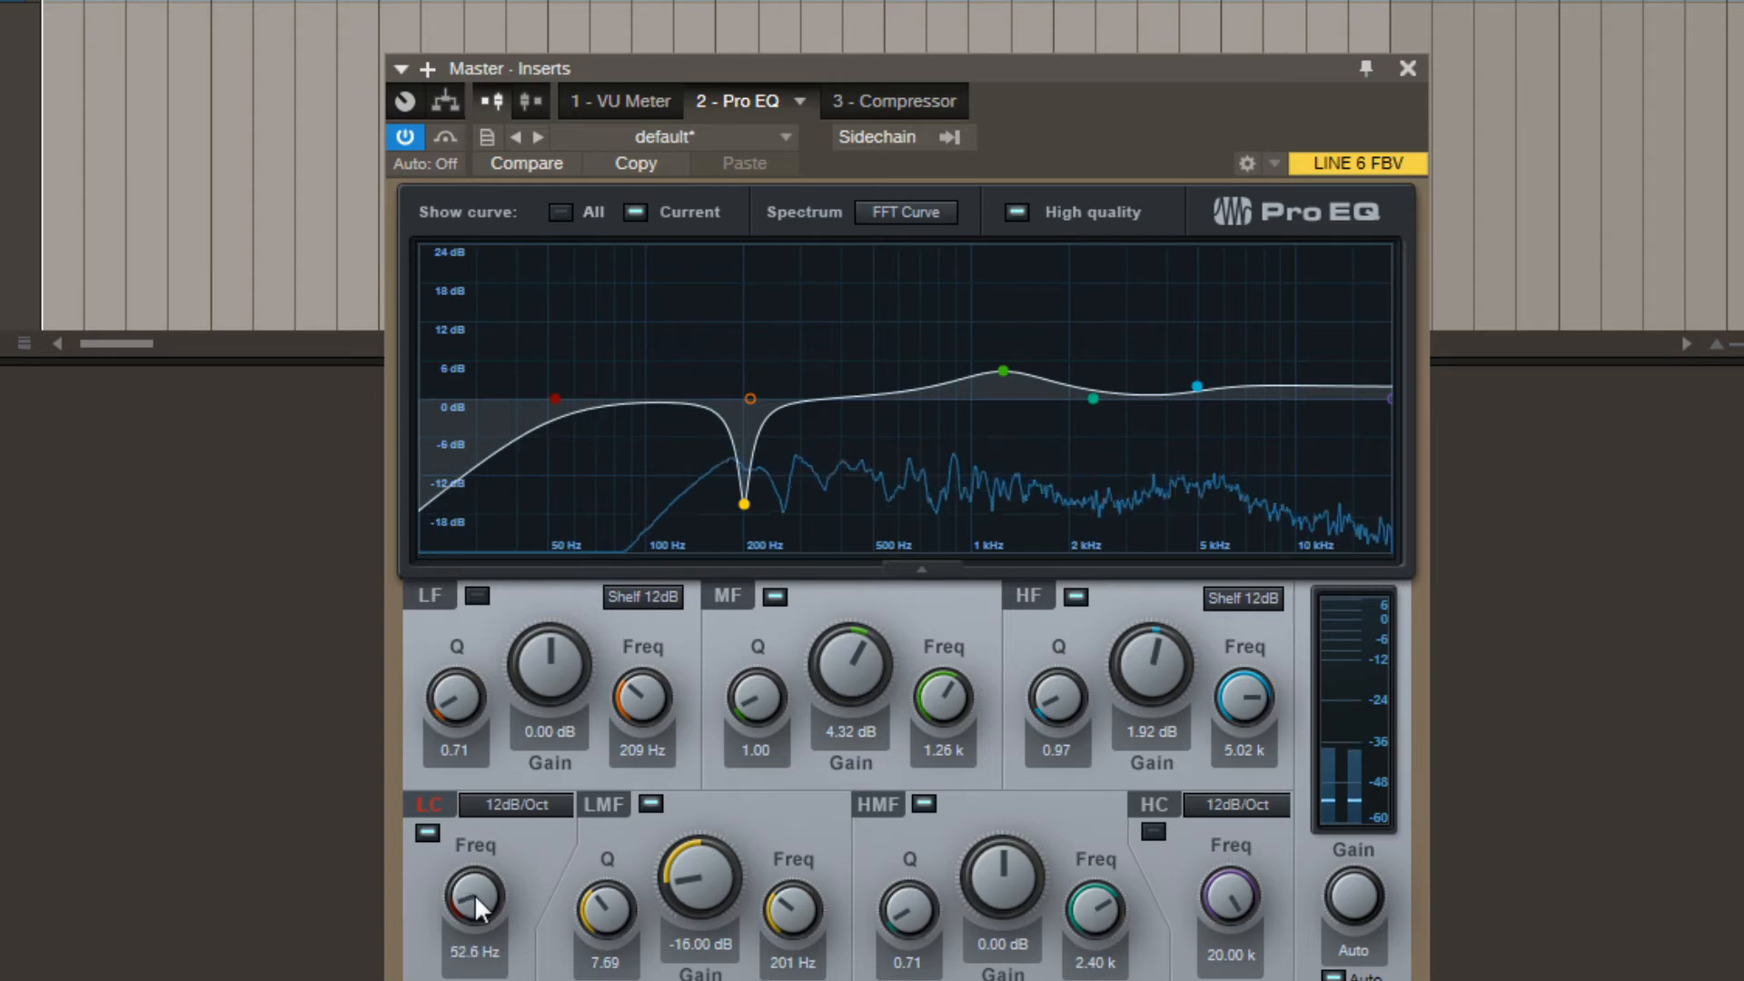
scroll(475, 894, down, 5)
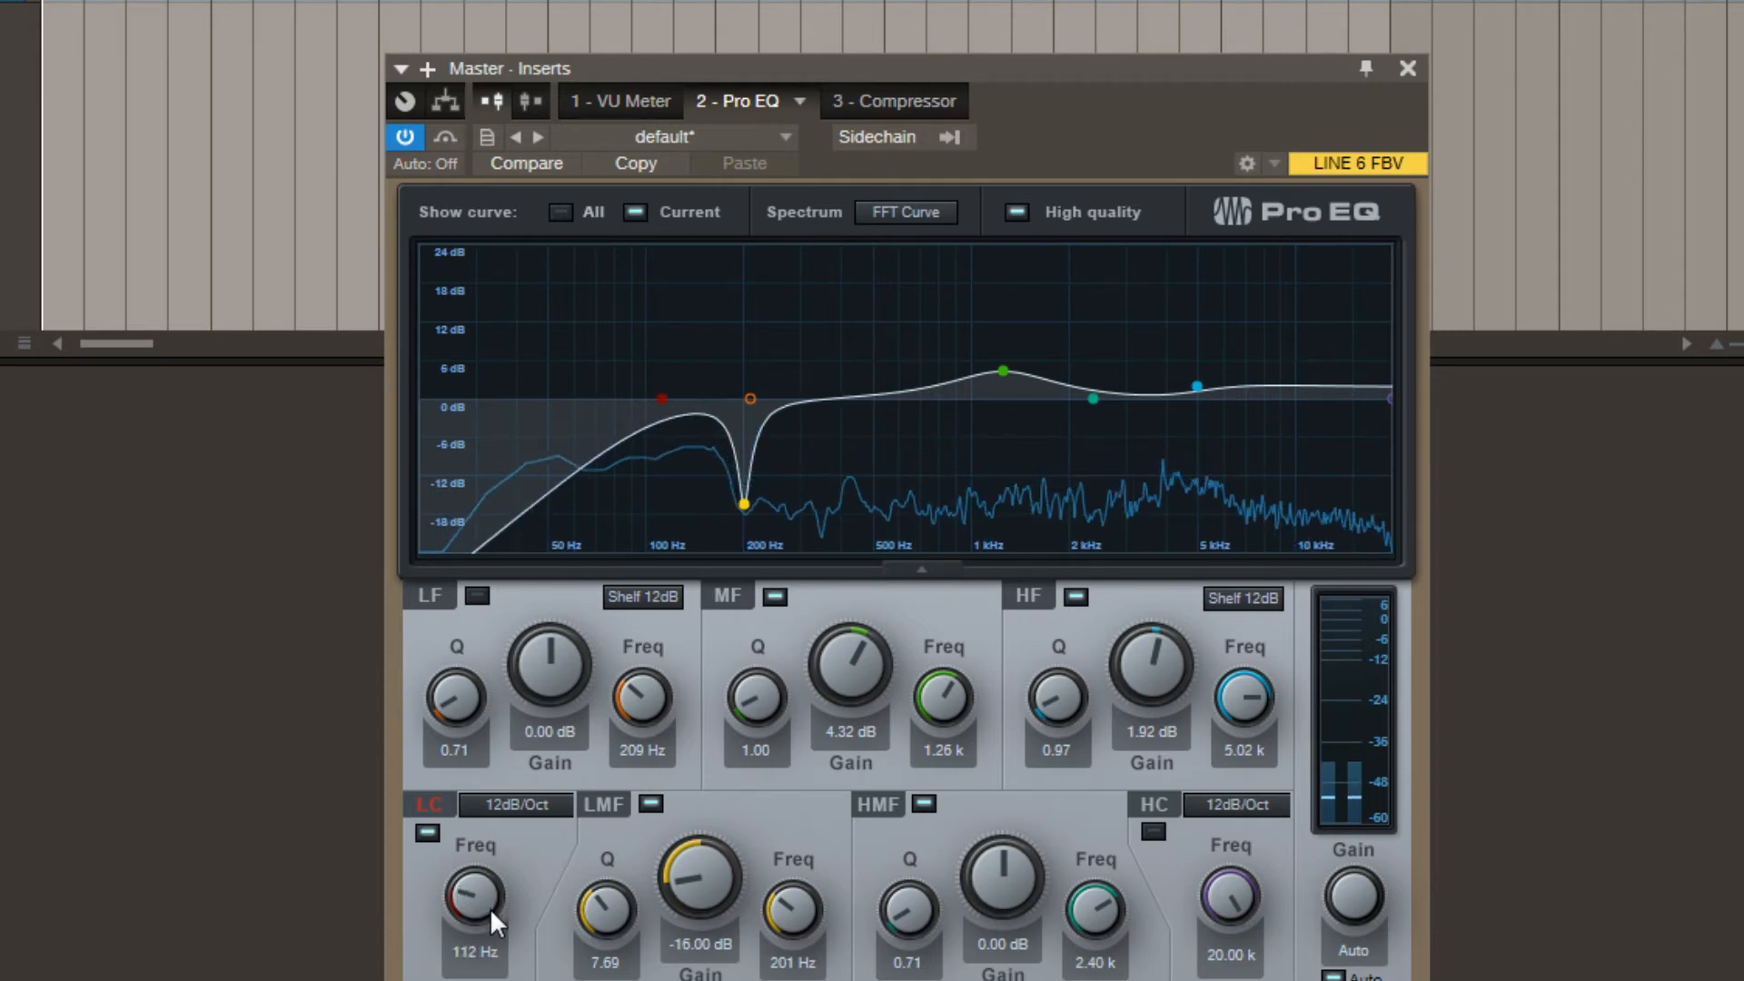
drag(473, 888, 489, 926)
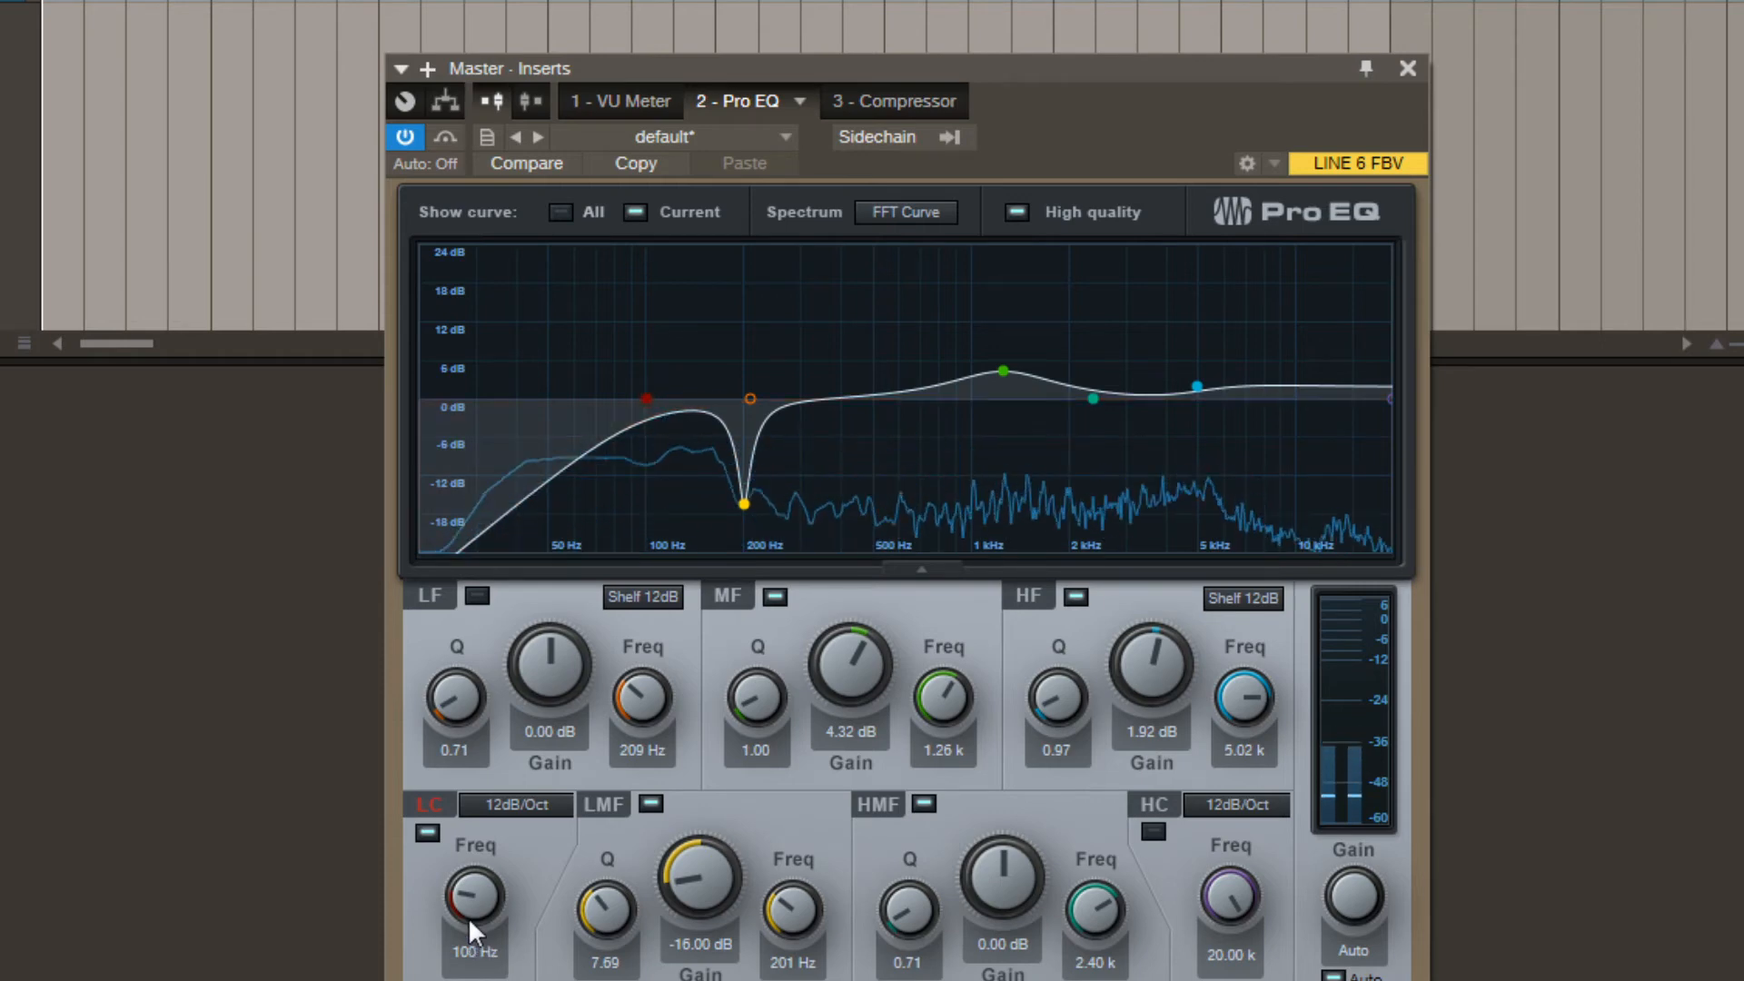
Try a 48dB/Oct slope on the low cut, change it to 36dB/Oct and compare the sound with the filter off and on.
click(532, 801)
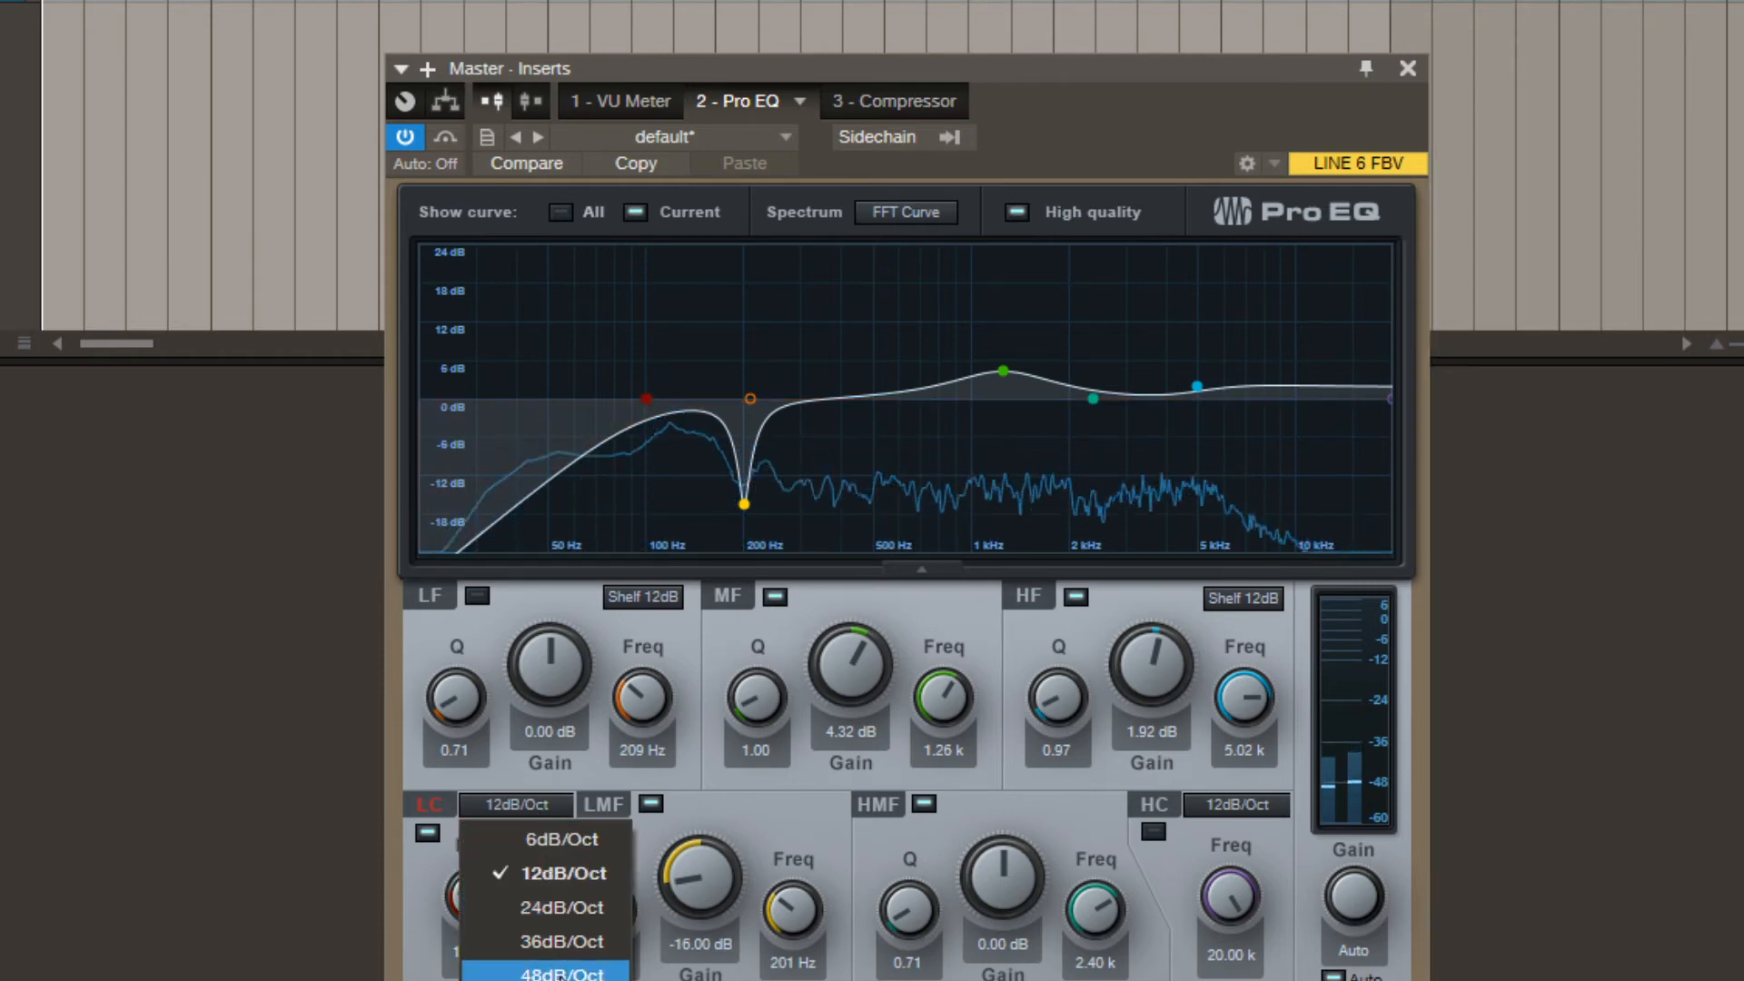
click(560, 977)
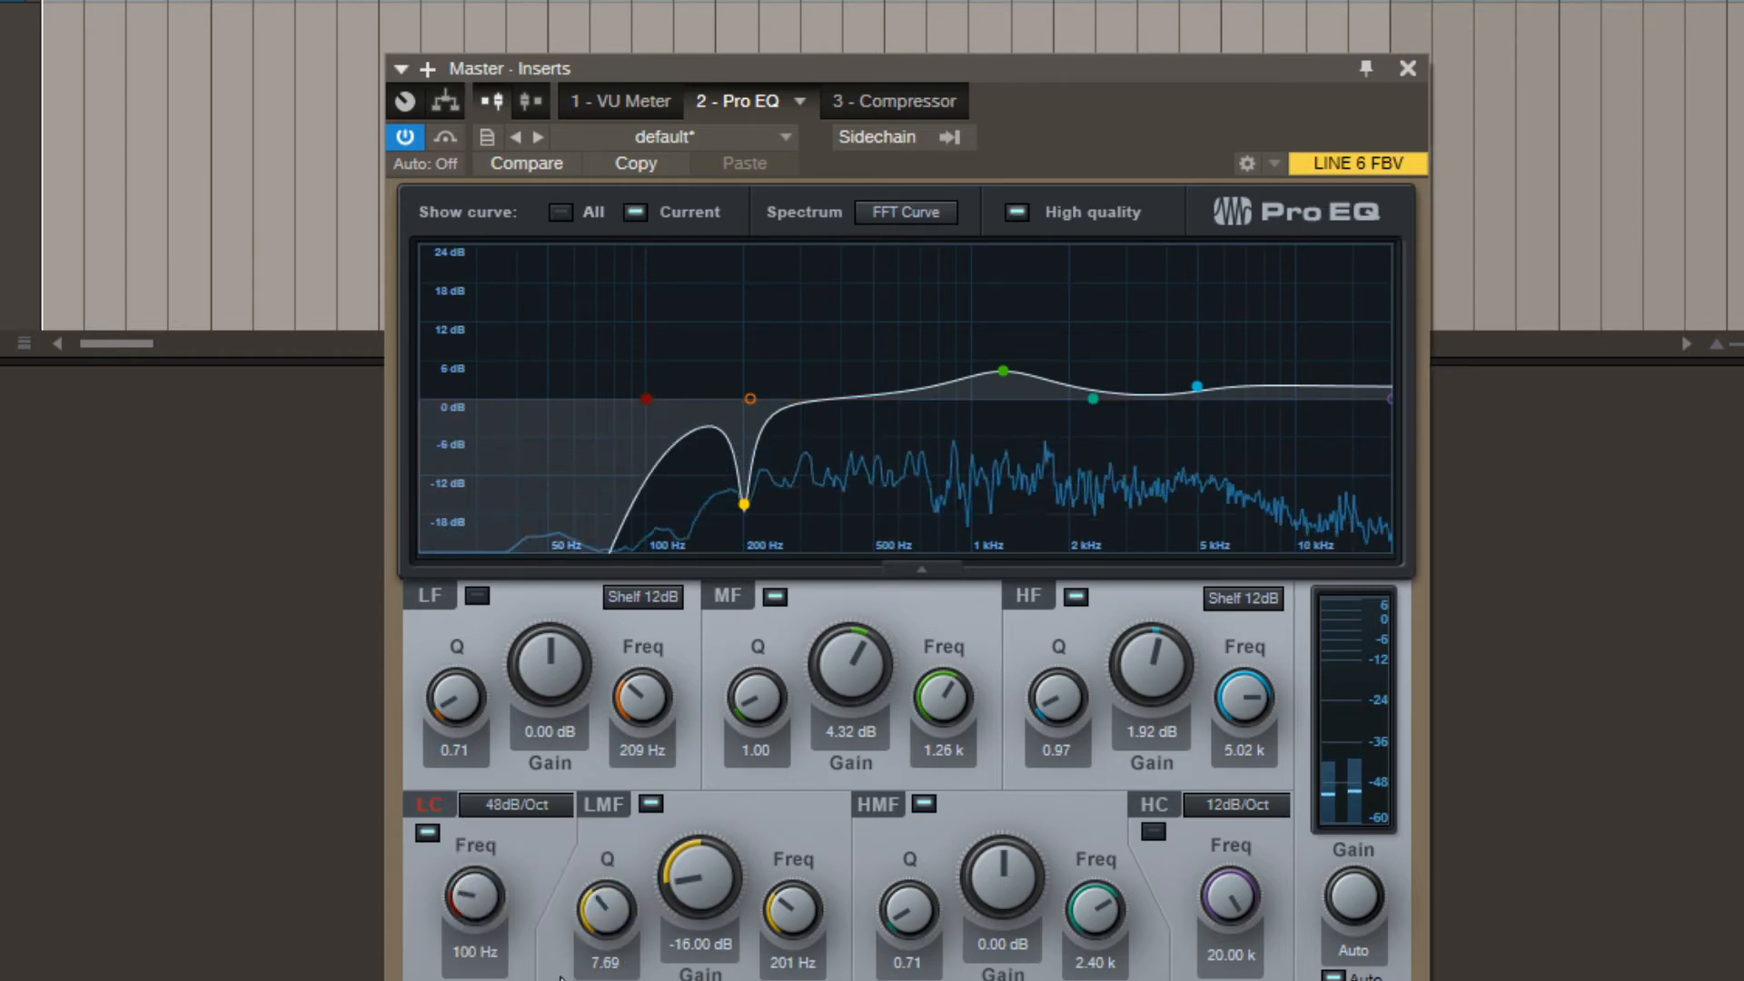
click(536, 804)
click(543, 932)
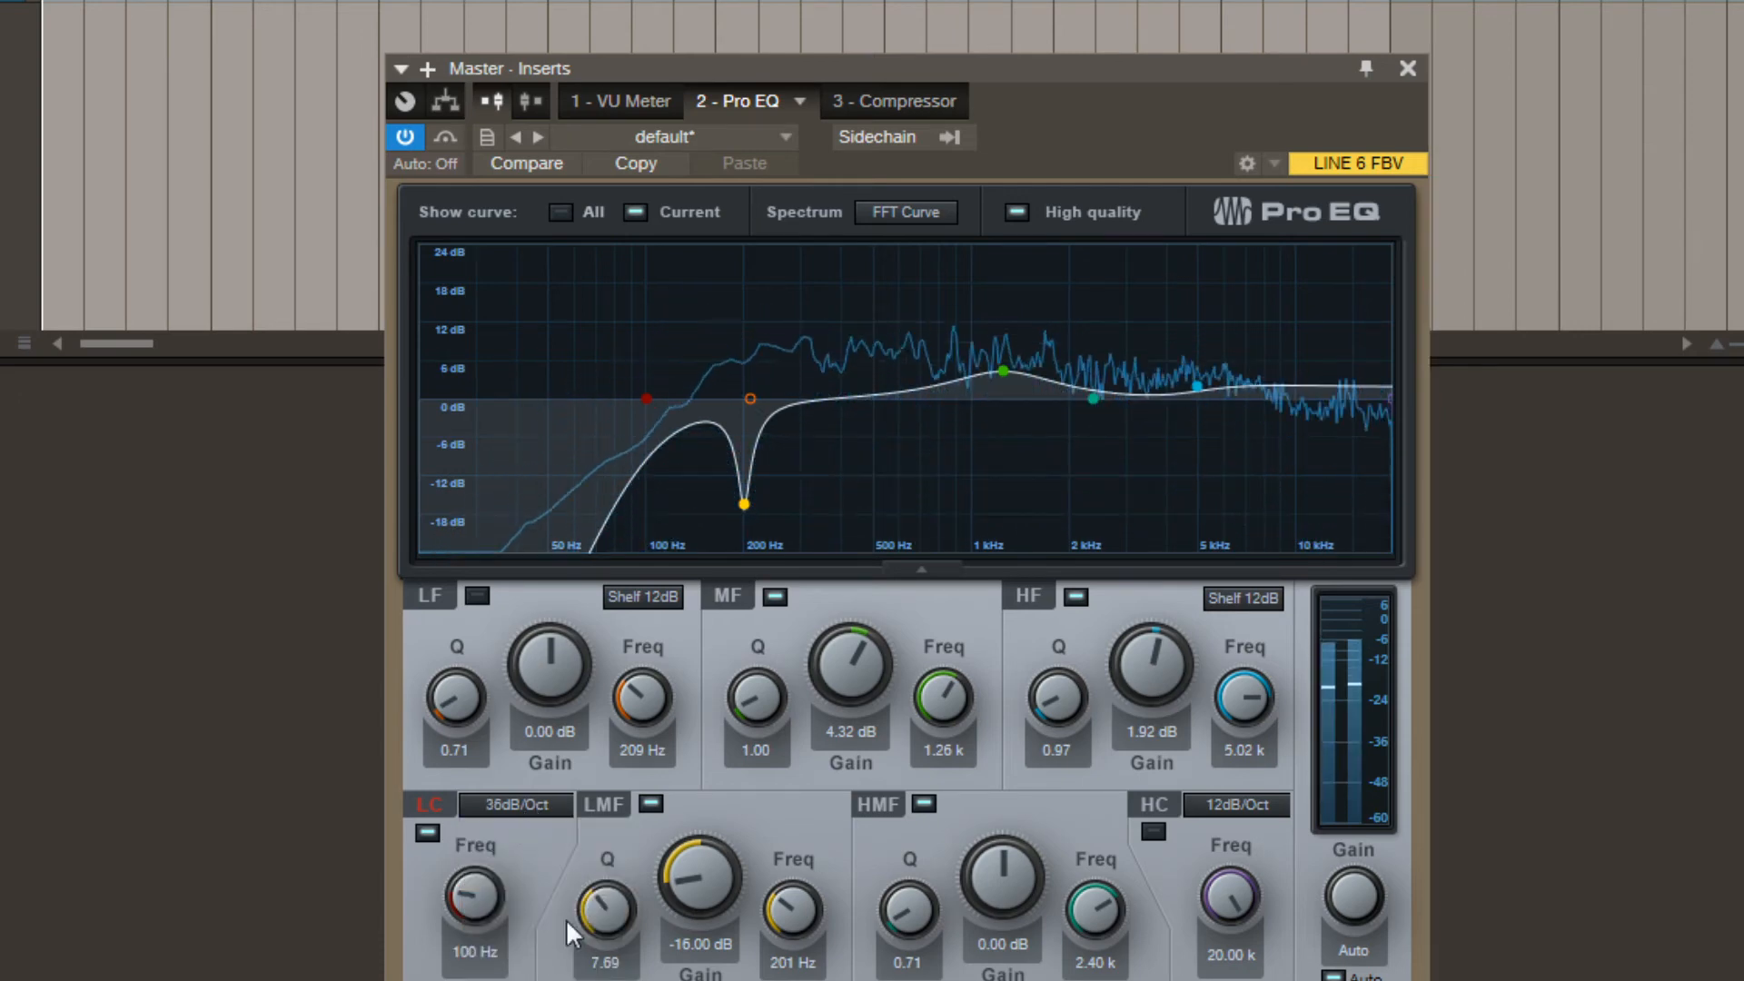
click(428, 832)
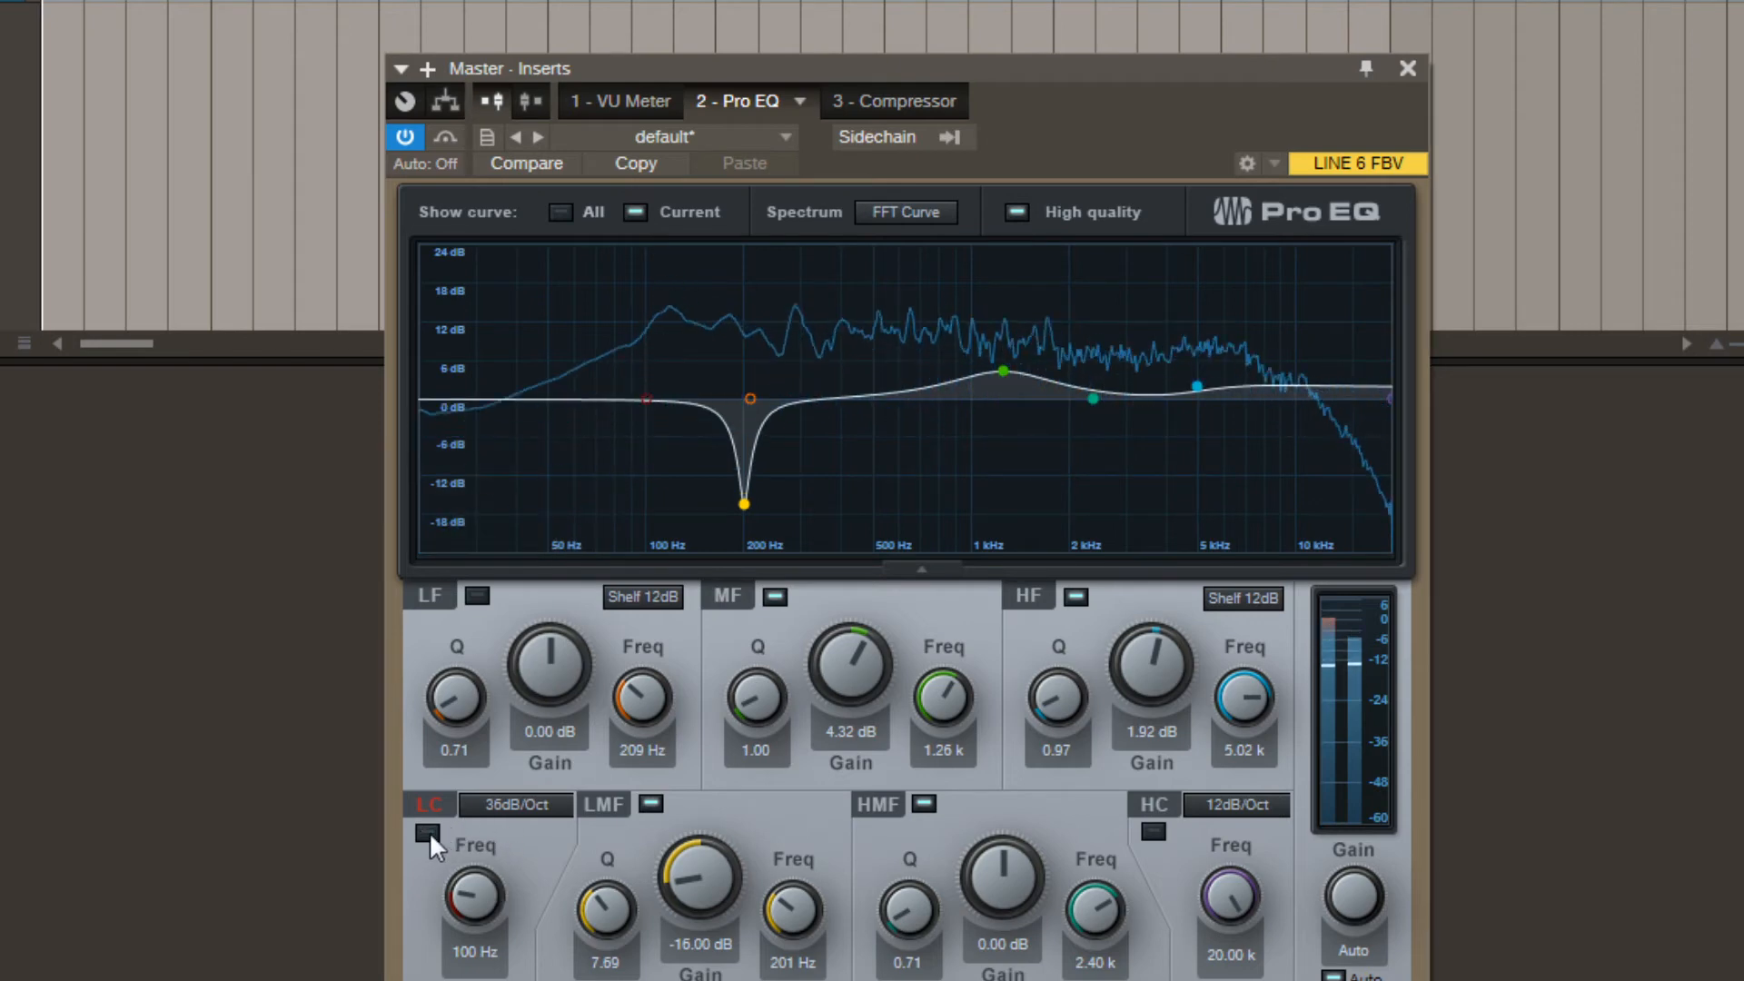
click(428, 833)
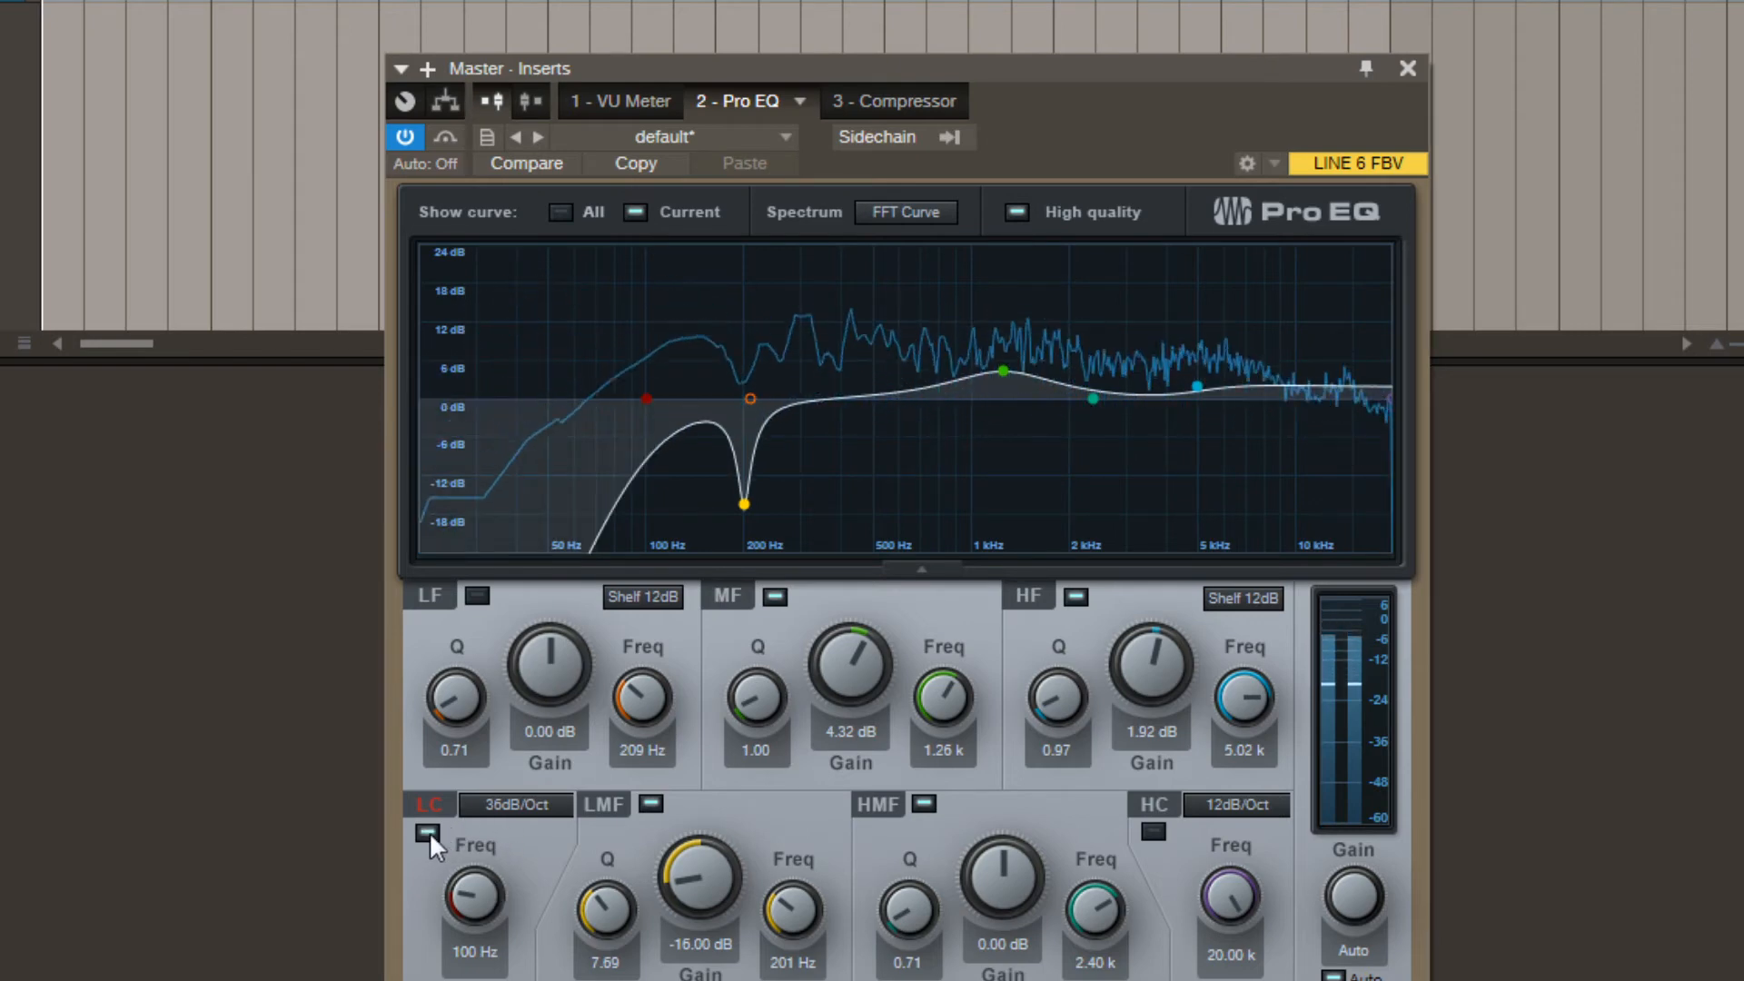
Set the low cut to 48dB/Oct at 42.8 Hz and compare the sound with the filter off and on.
click(499, 804)
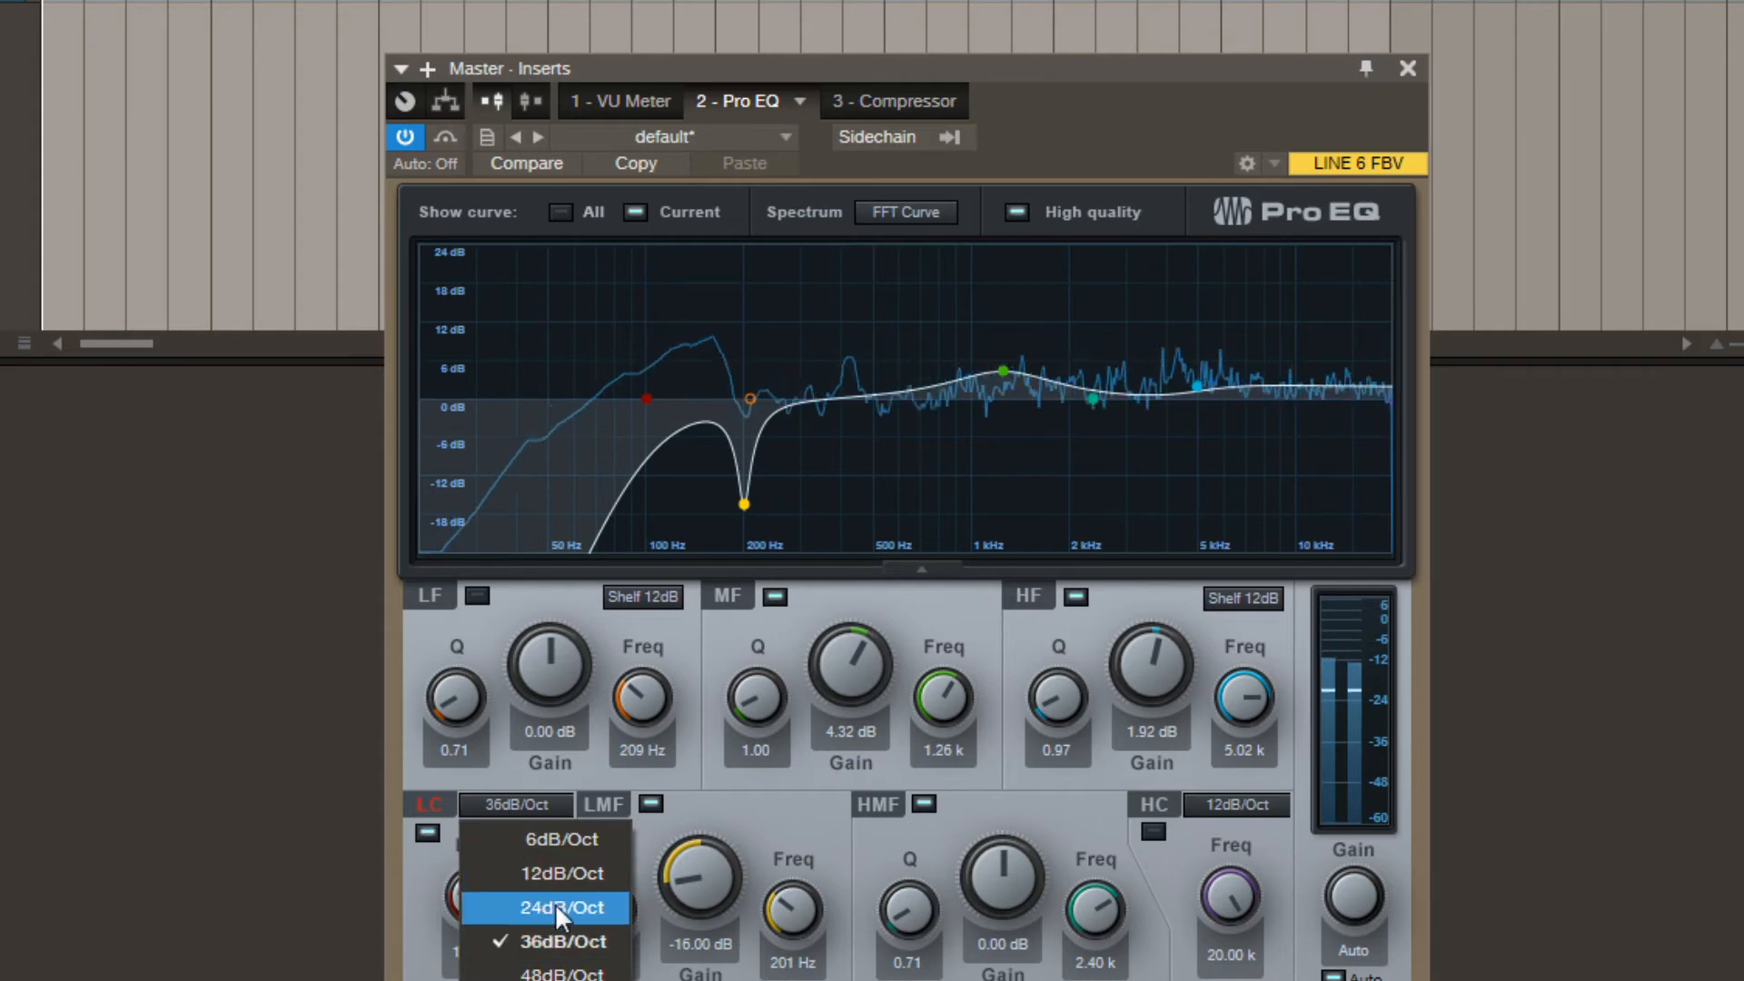
click(557, 974)
scroll(476, 901, down, 2)
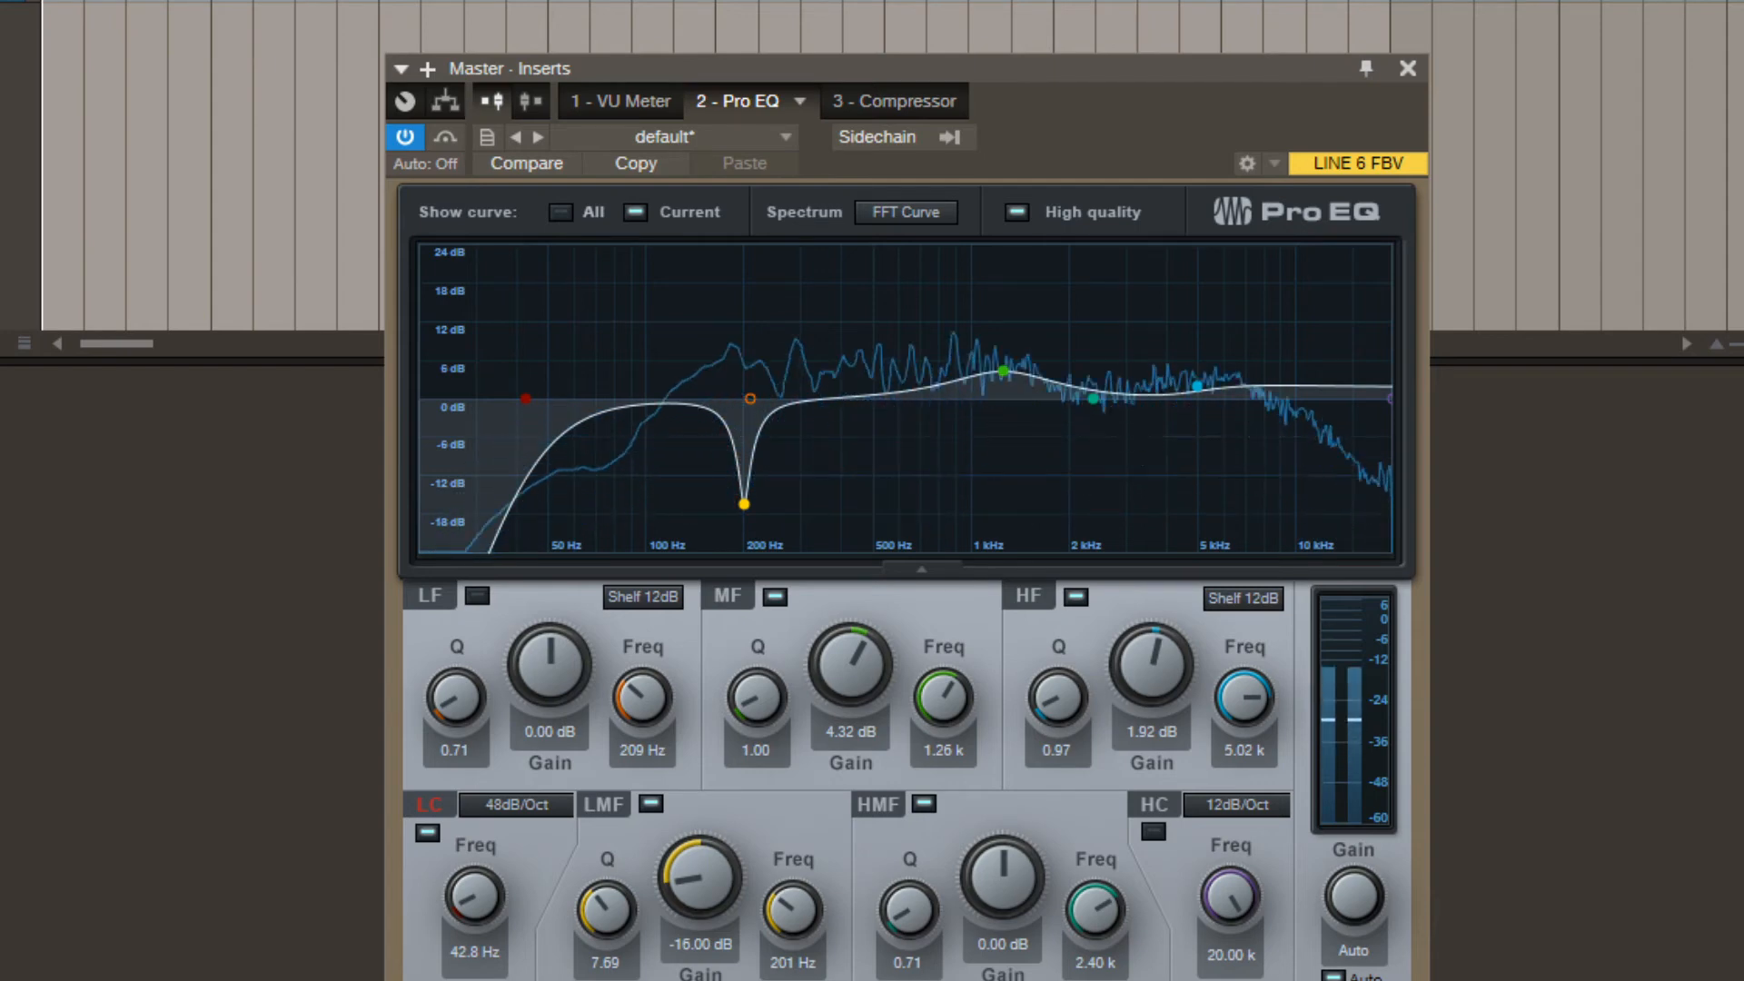
click(427, 833)
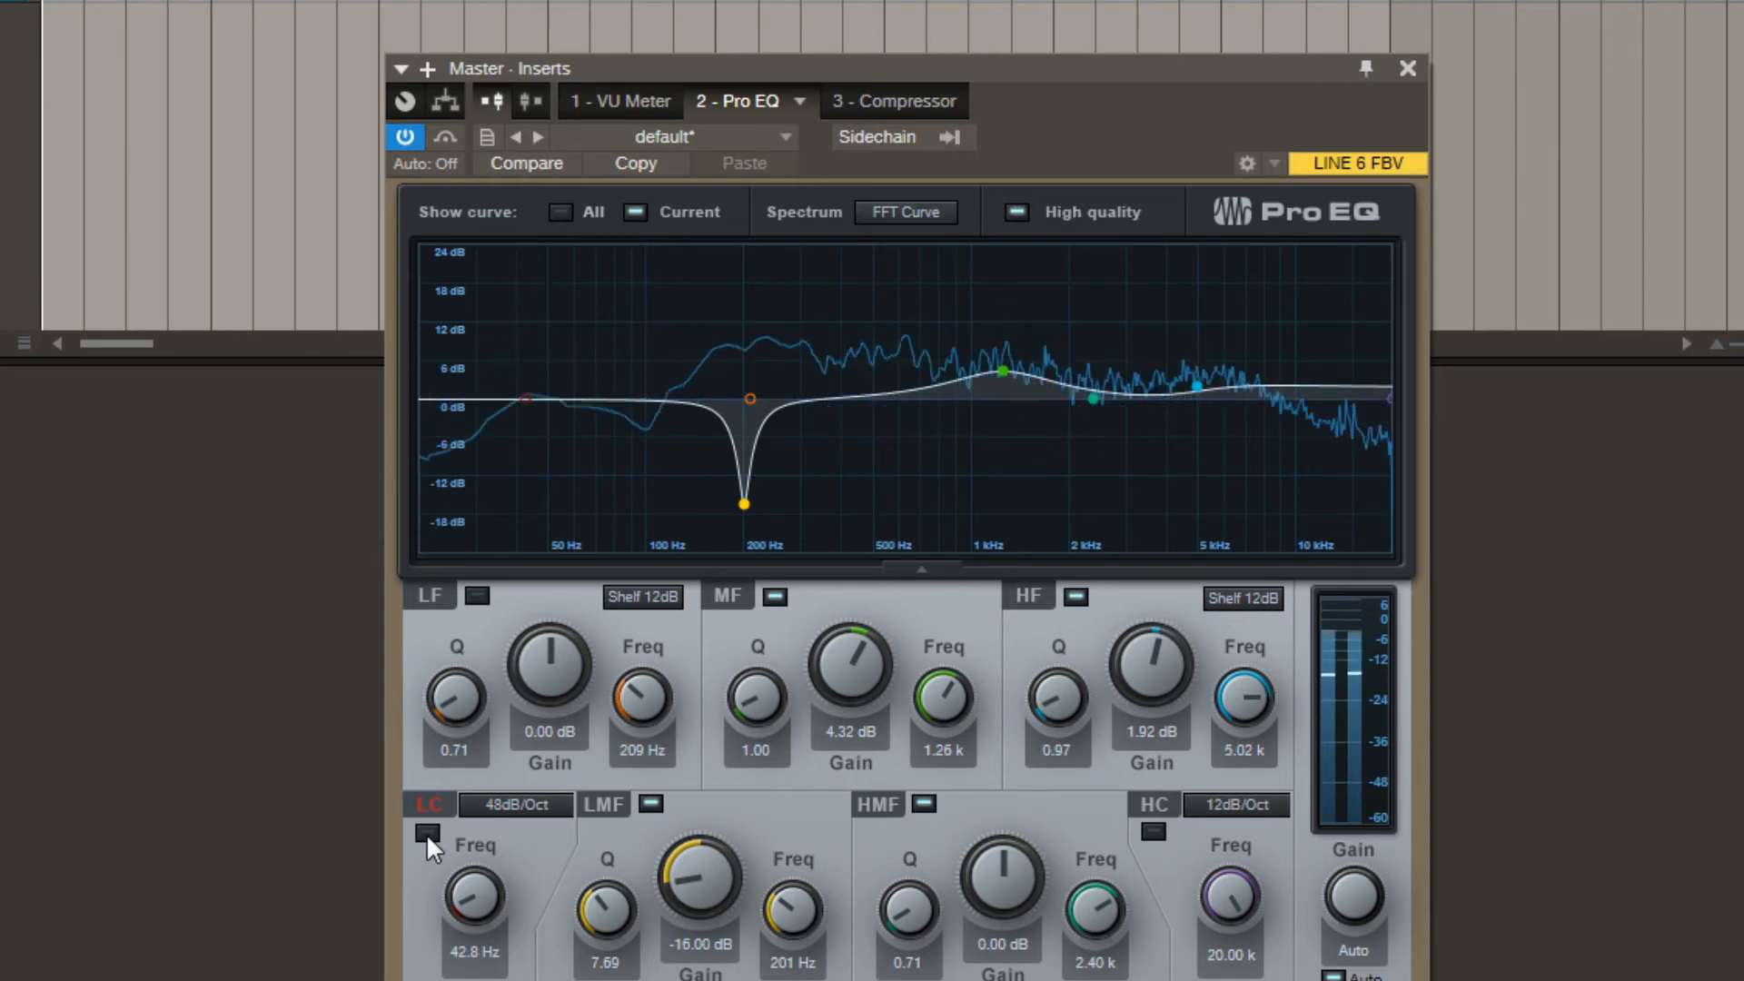
click(427, 832)
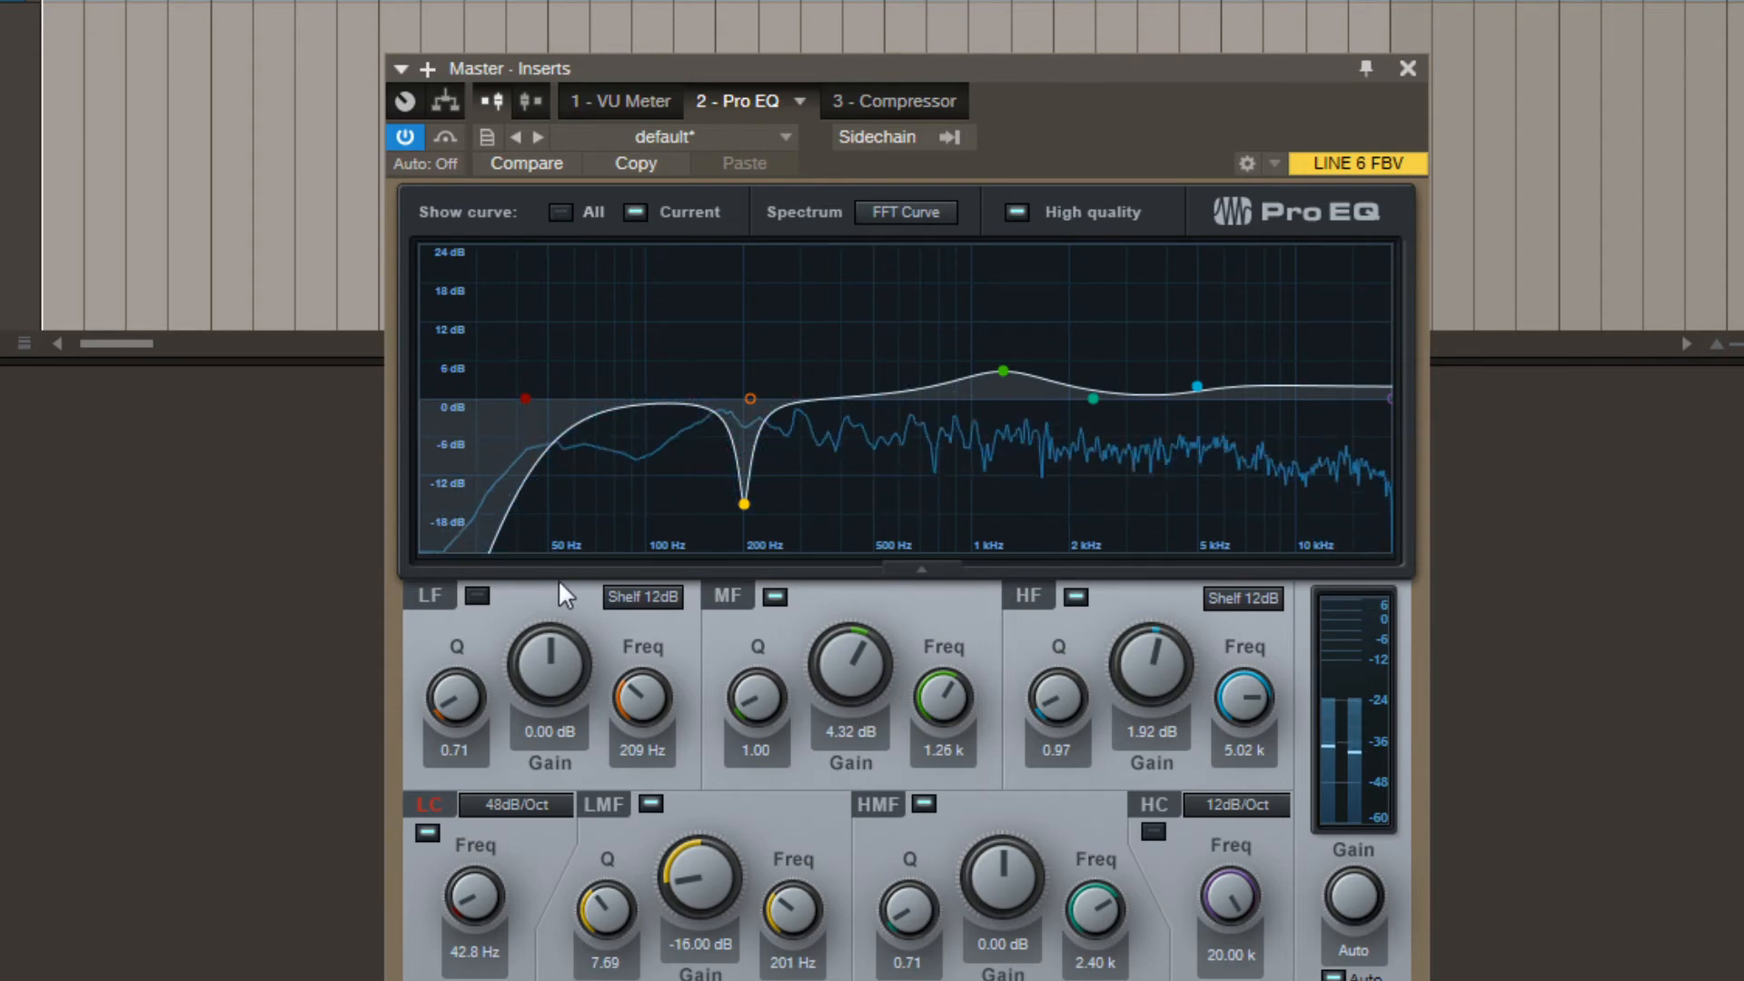
Boost the HMF band by 24.00 dB at 51.5 Hz with a Q of 5.21, then sweep it to 1.05 kHz at -0.71 dB.
click(749, 396)
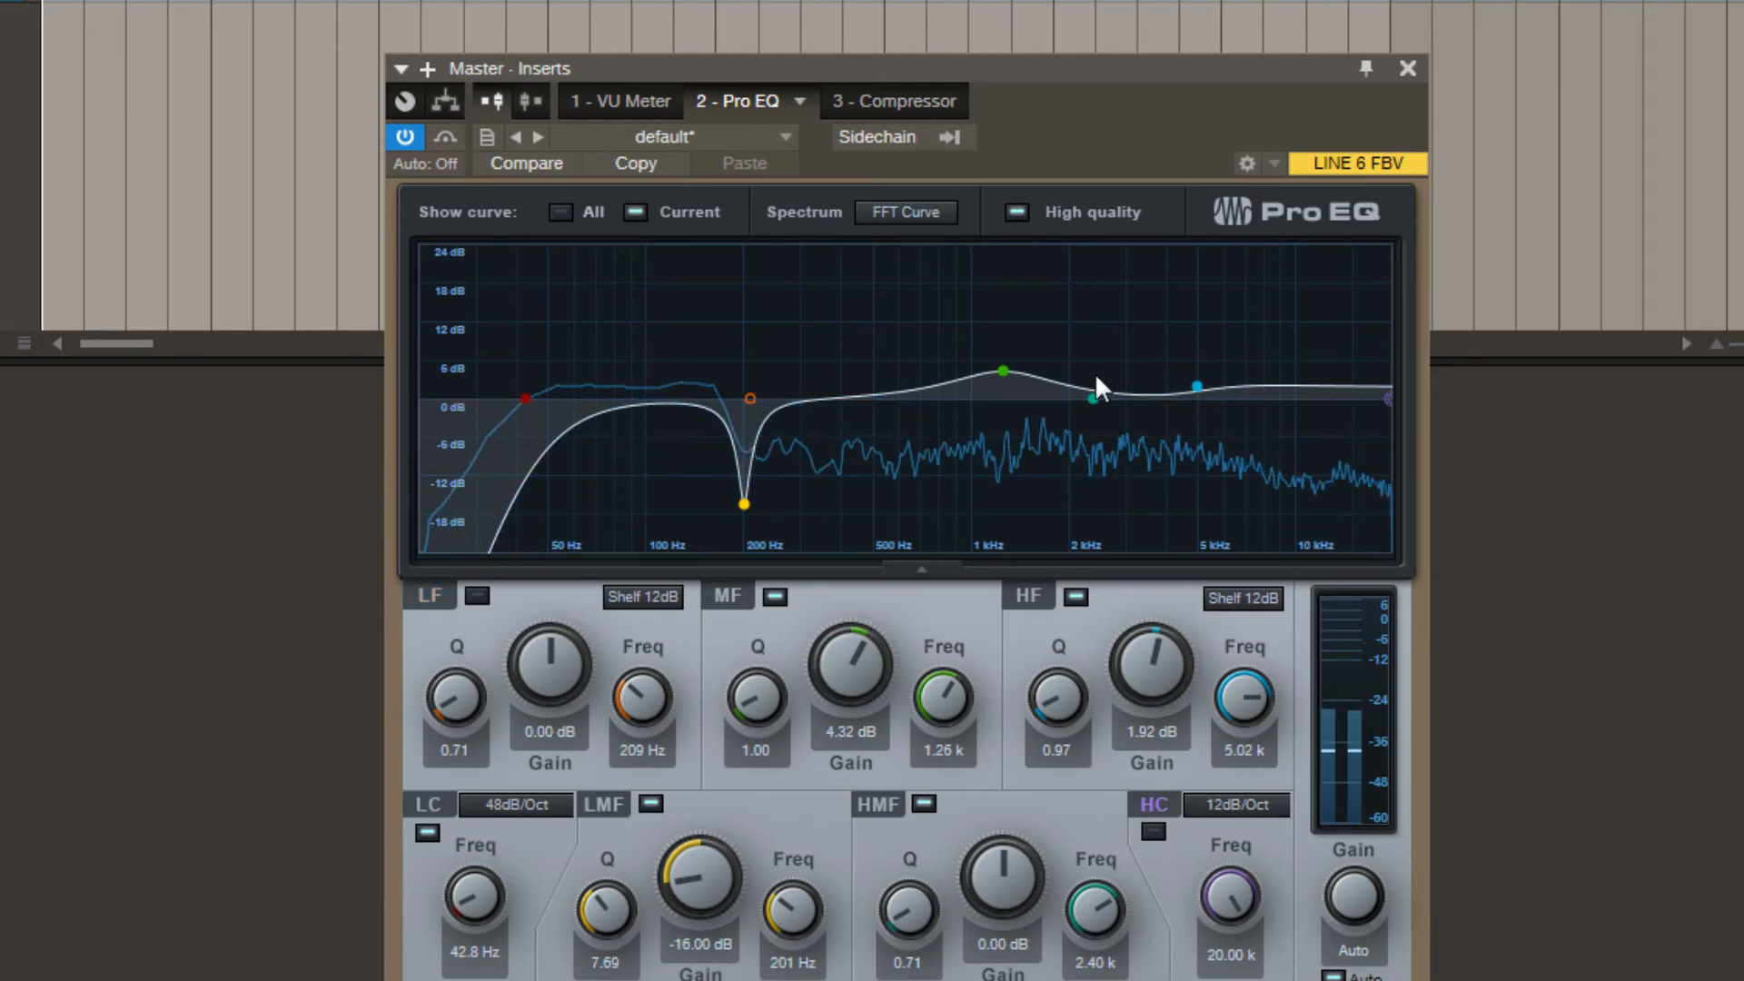
drag(1097, 380, 553, 220)
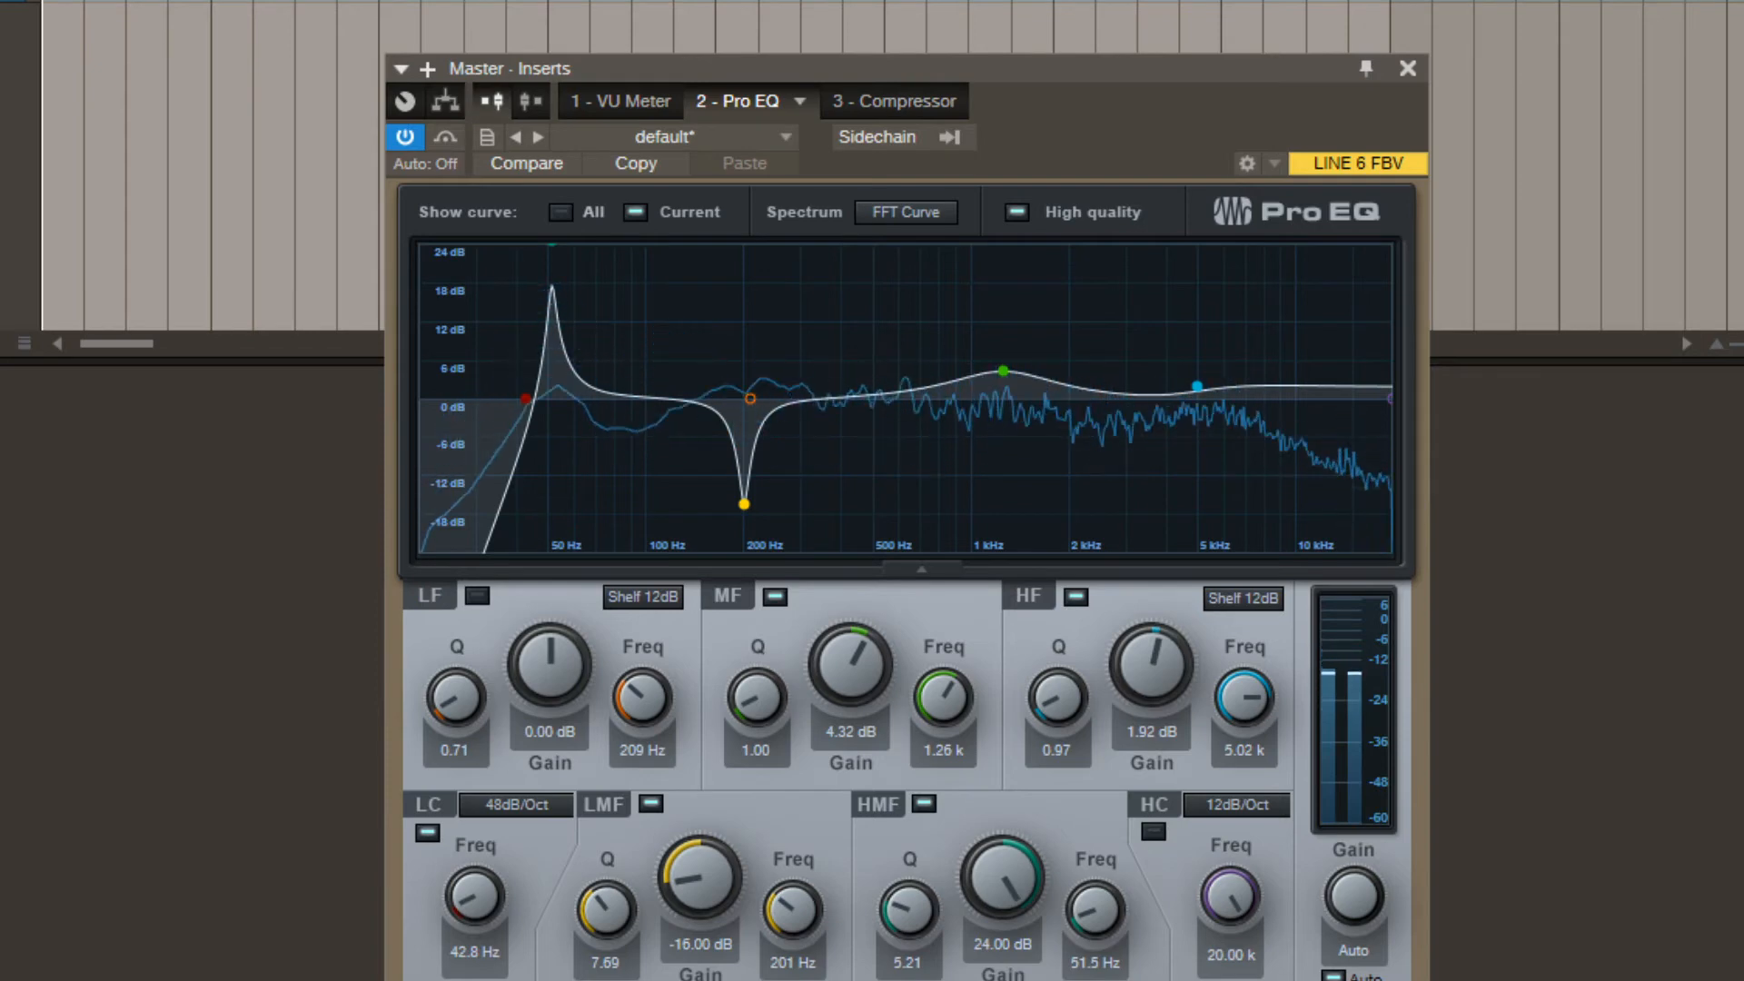
drag(553, 244, 668, 381)
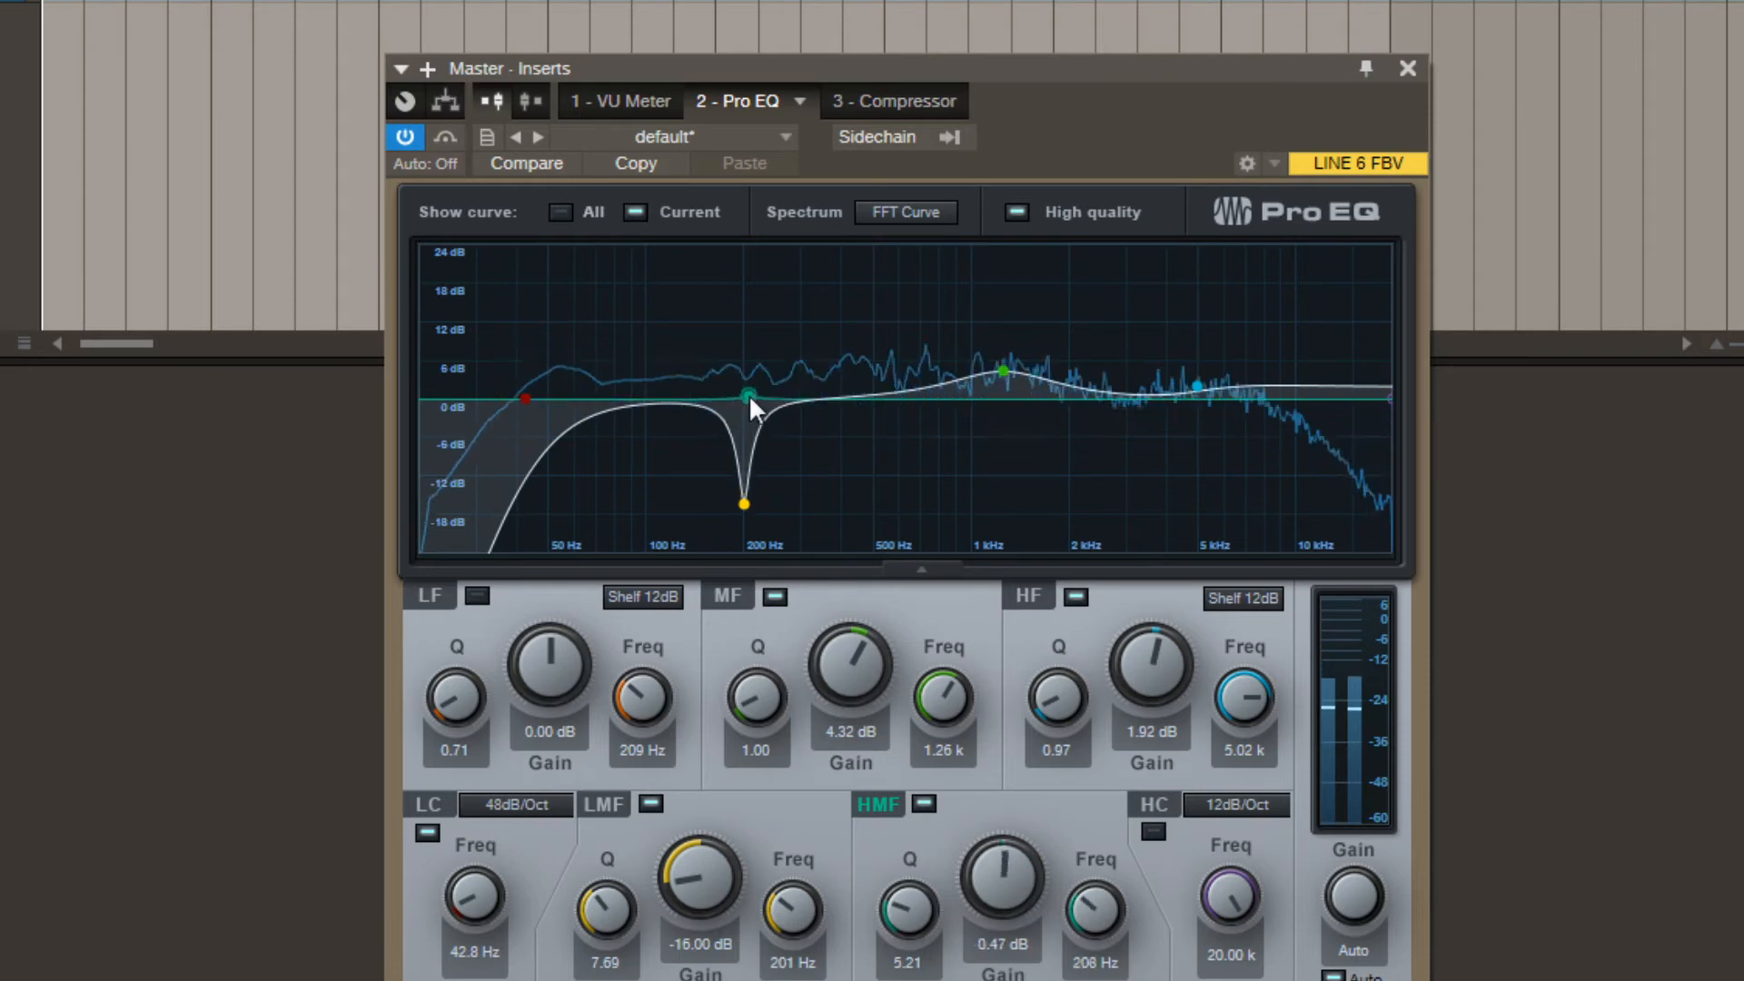
drag(750, 396, 805, 417)
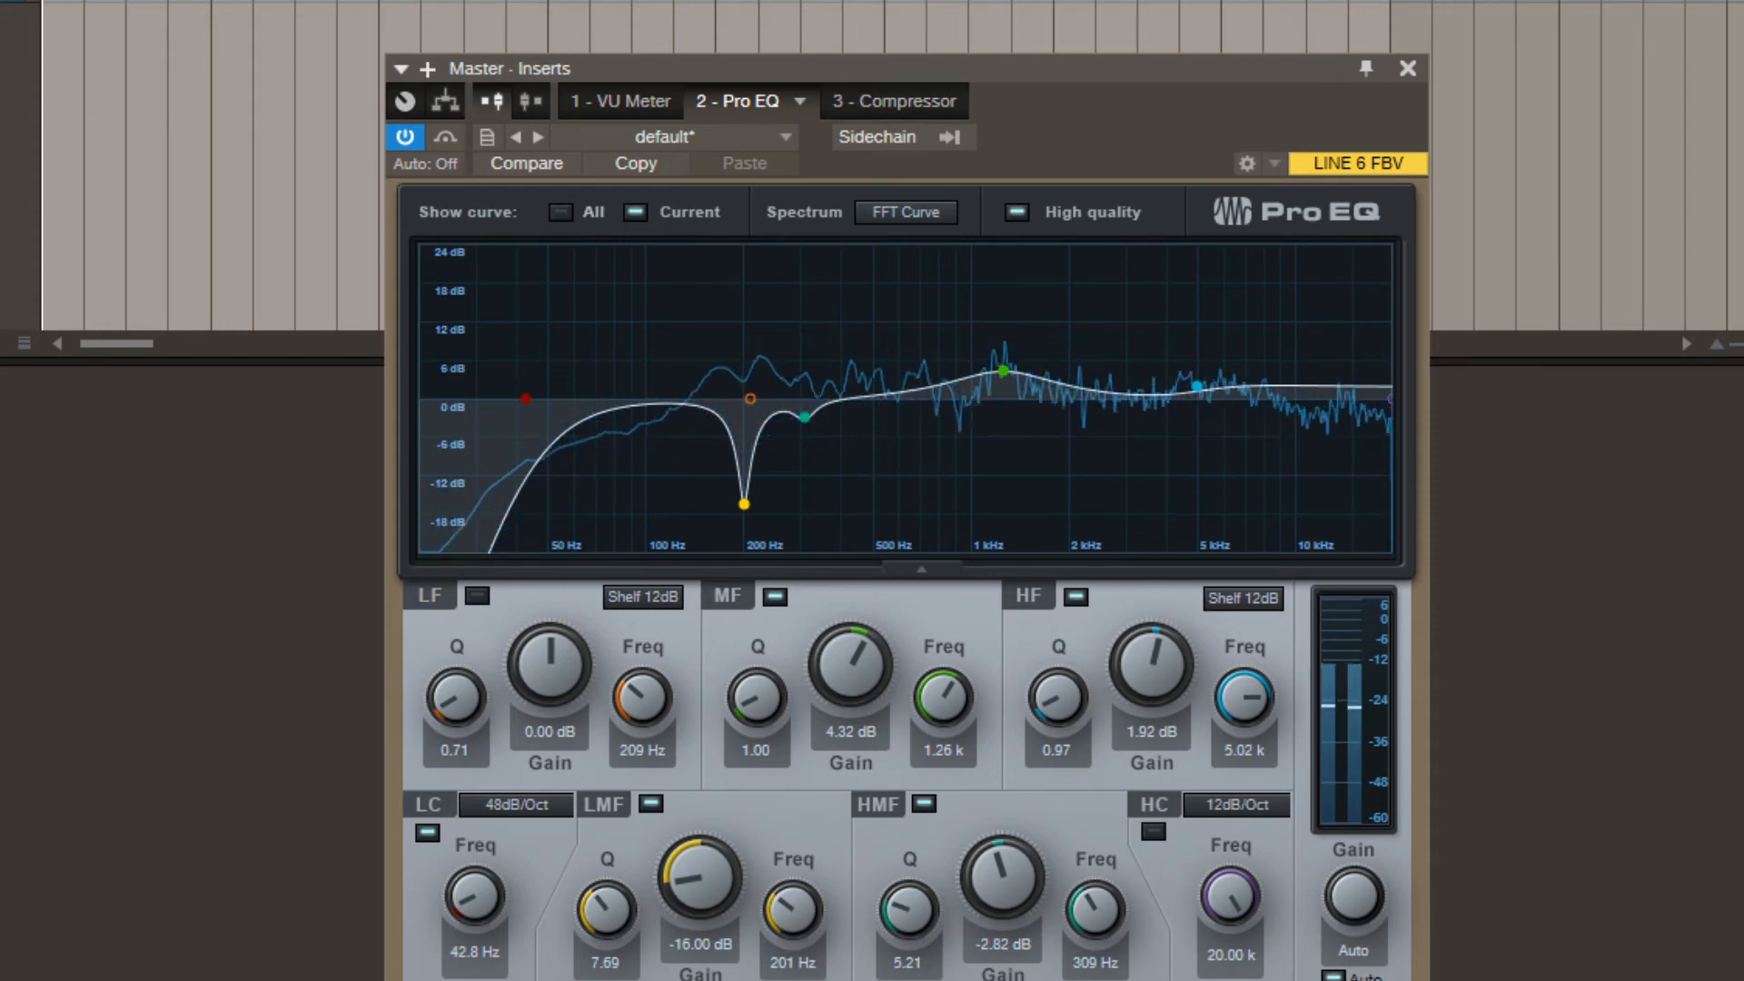
drag(805, 417, 977, 402)
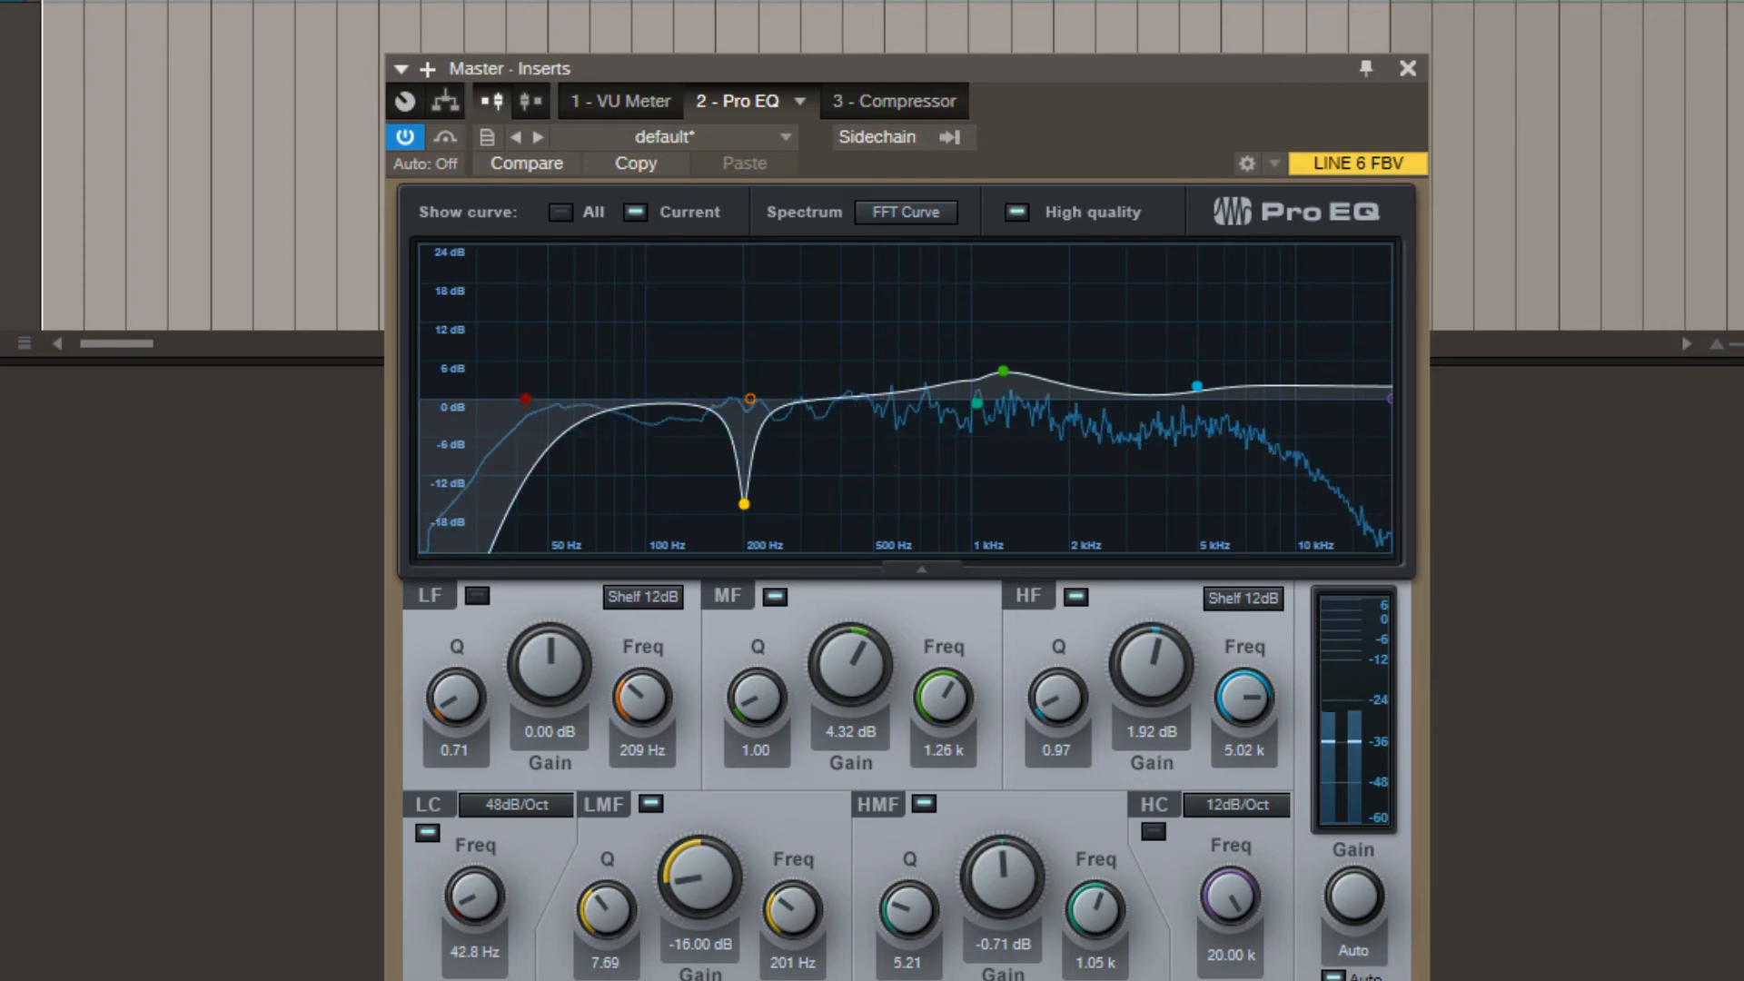
Move the HMF band through 10.22 kHz to 20.00 kHz and boost it by 22.59 dB with a Q of 4.91.
click(977, 404)
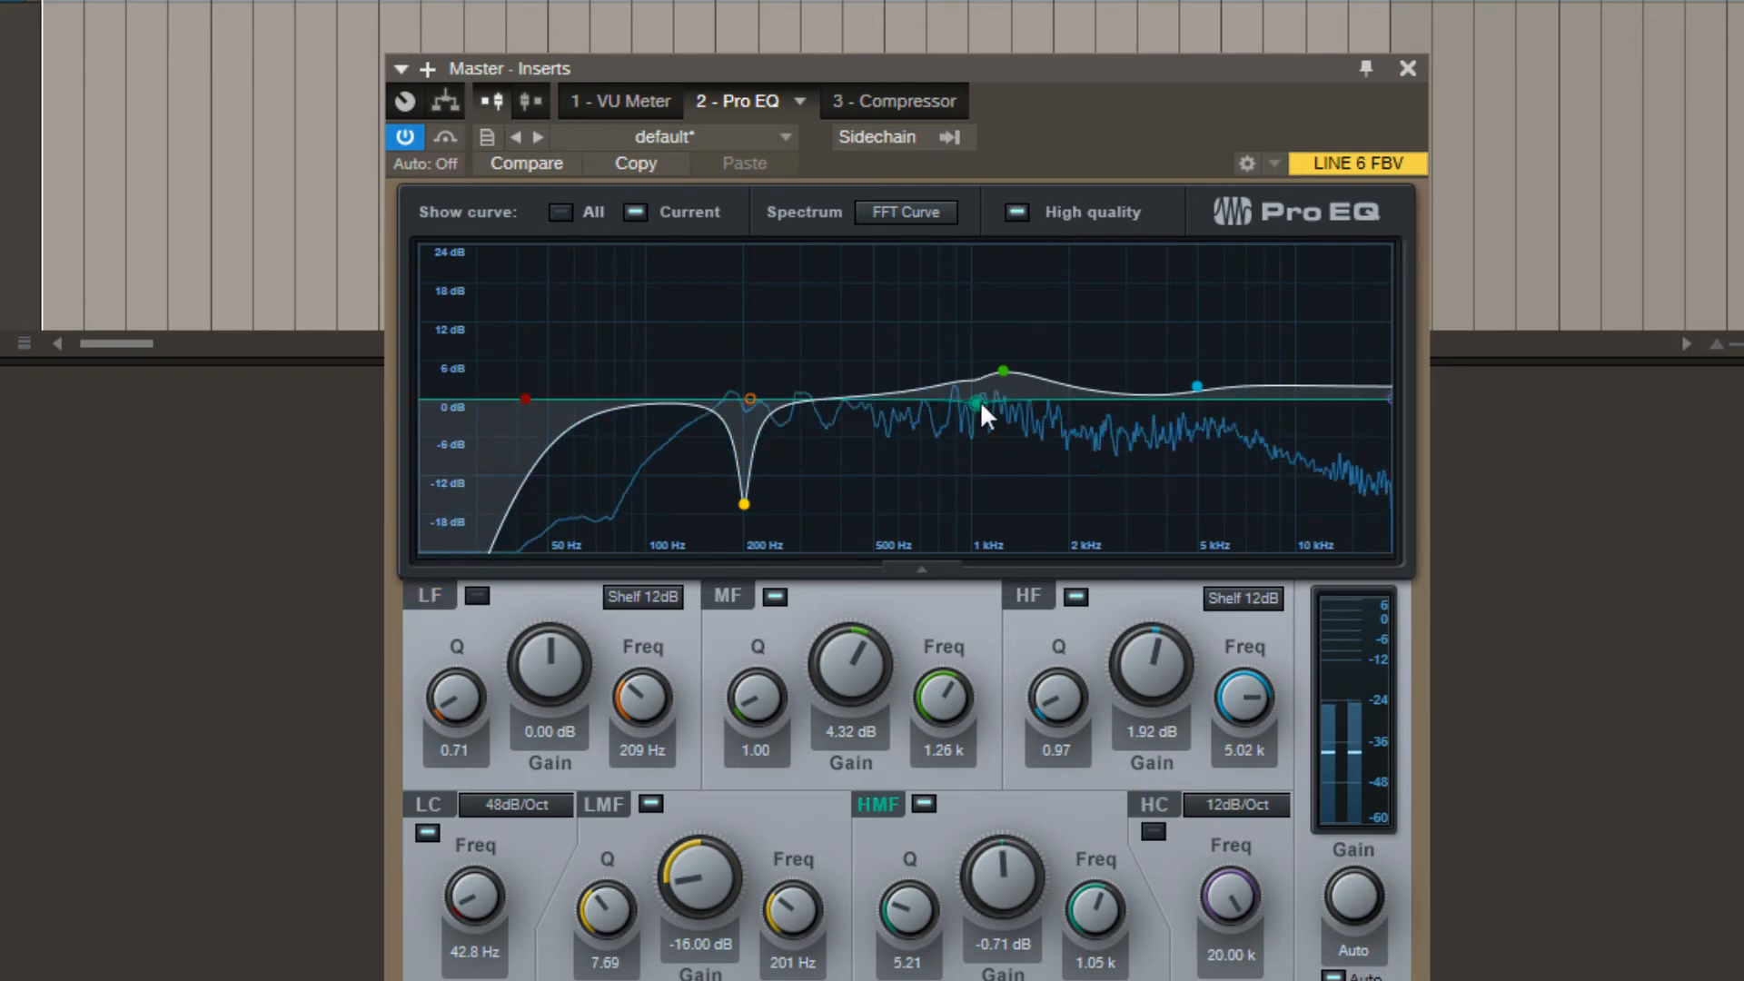
drag(972, 406, 1299, 402)
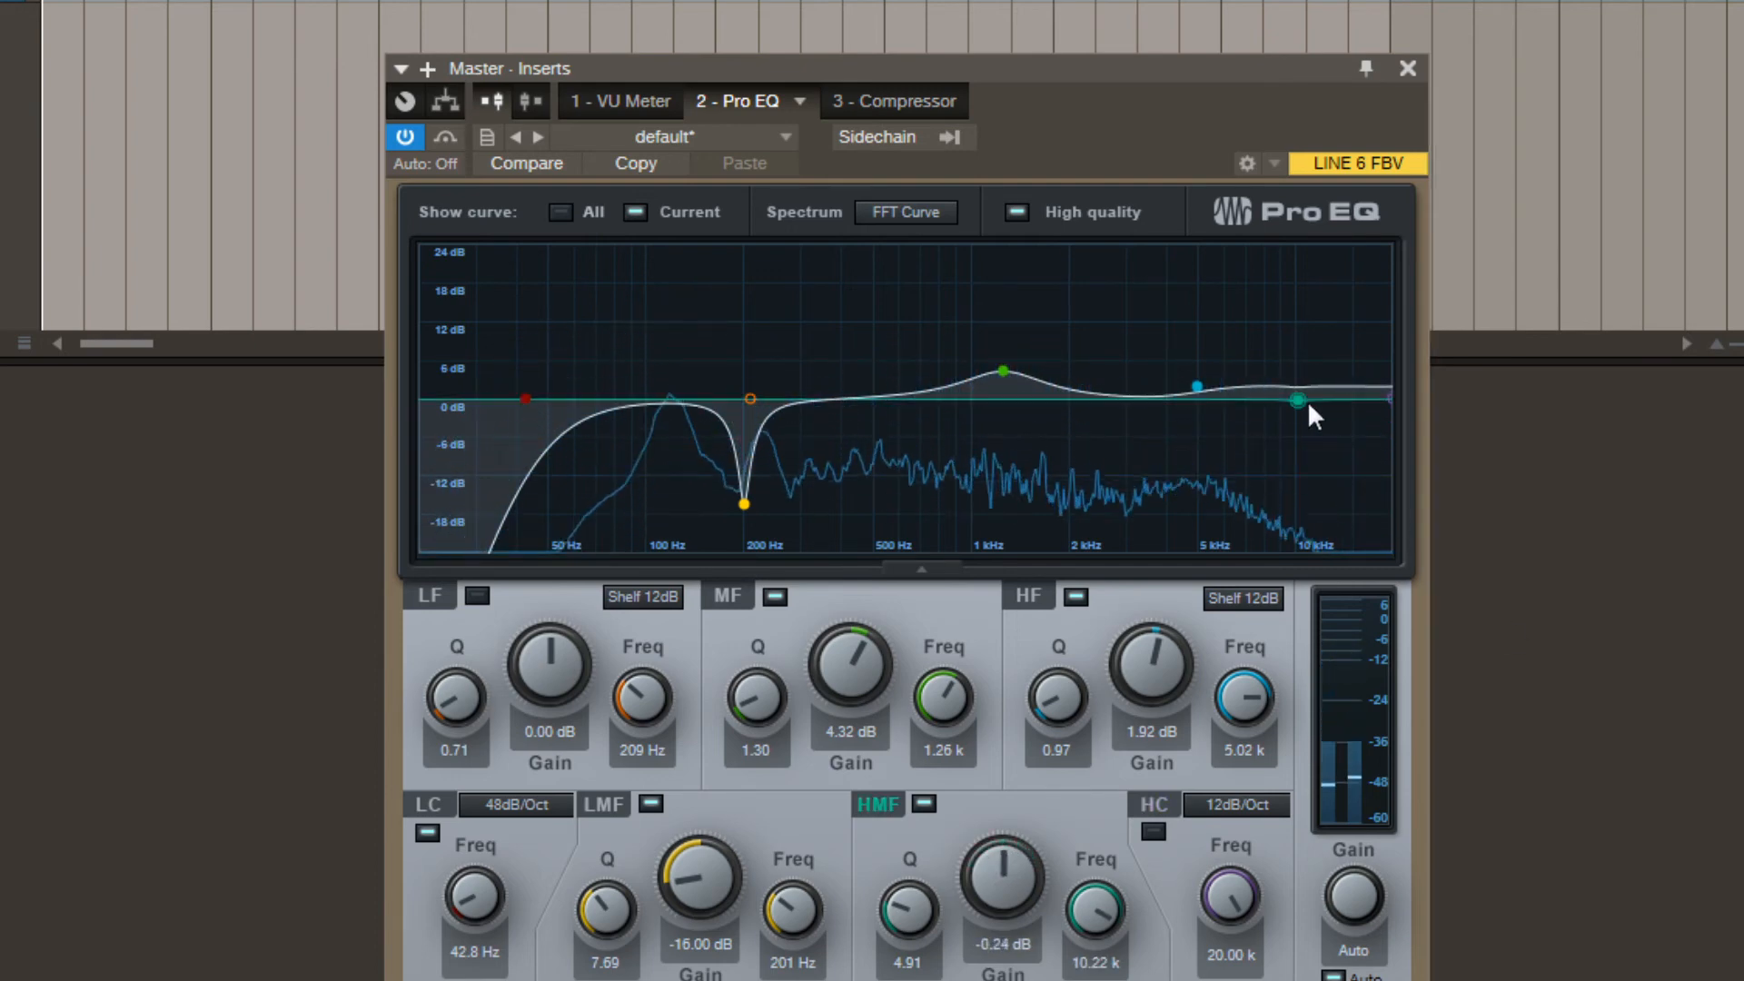
drag(1311, 410, 1396, 248)
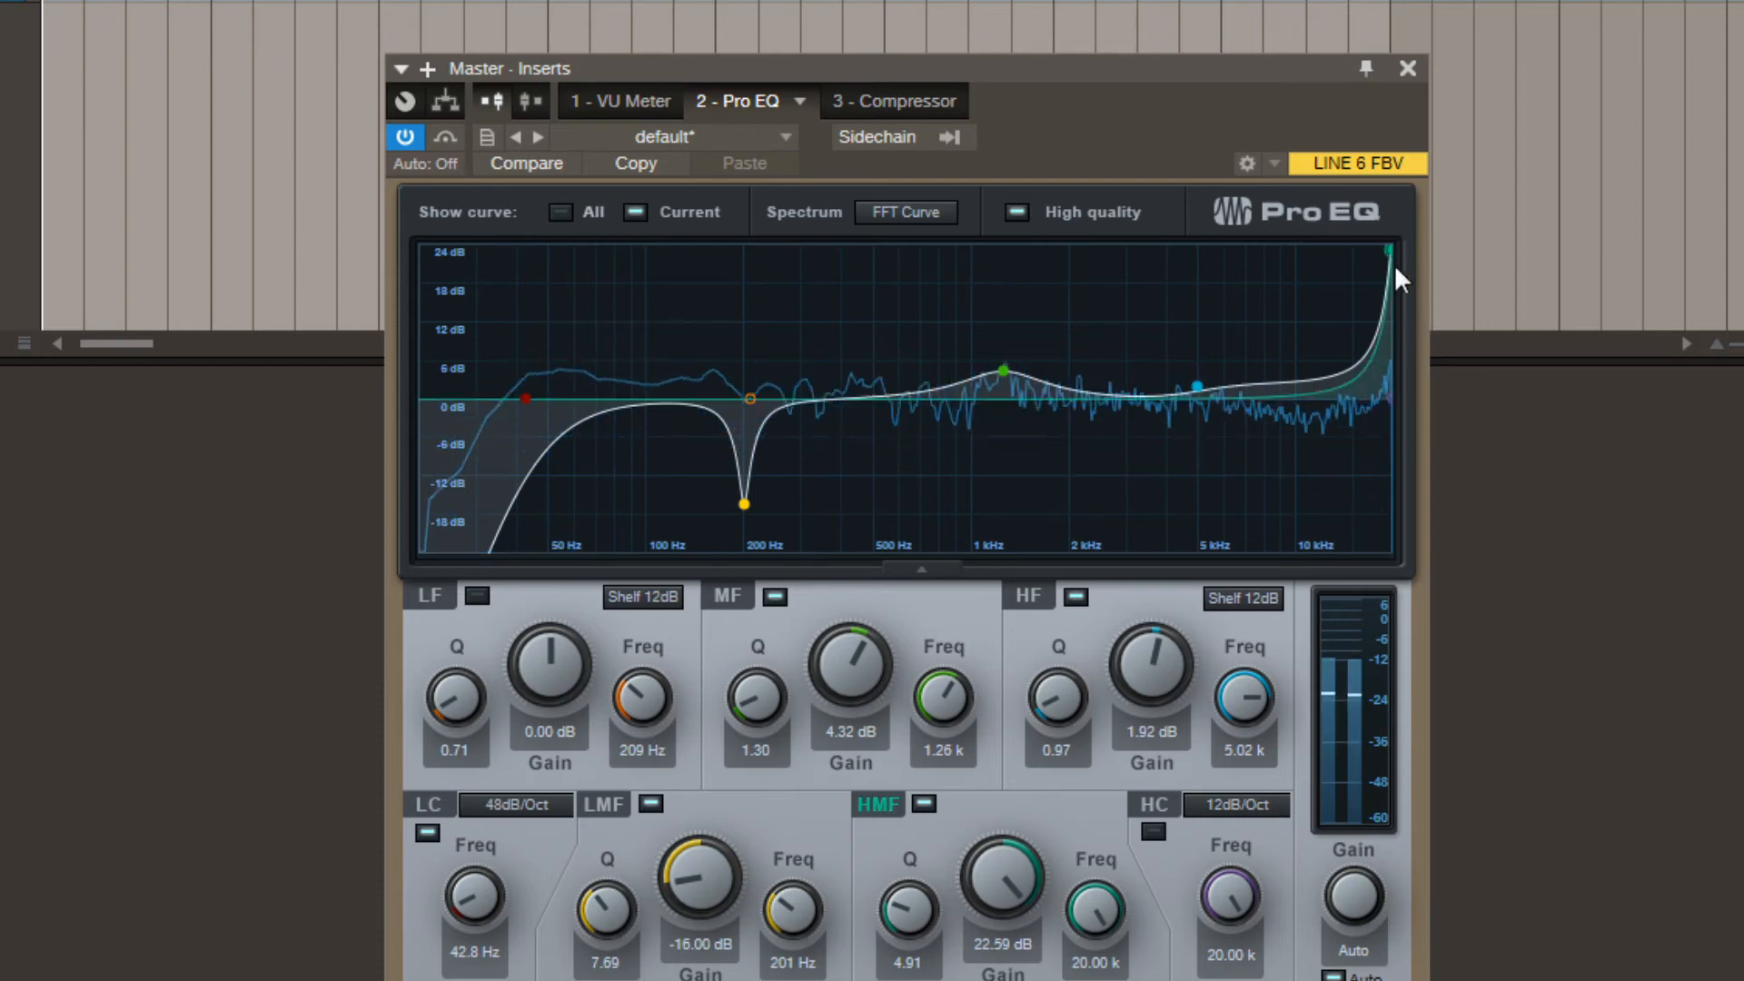
Raise the HMF band's gain to 24.00 dB at 20.00 kHz and compare the sound with the MF band off and on.
mouse_move(1394, 263)
mouse_down()
mouse_move(1368, 238)
mouse_move(1393, 237)
mouse_up()
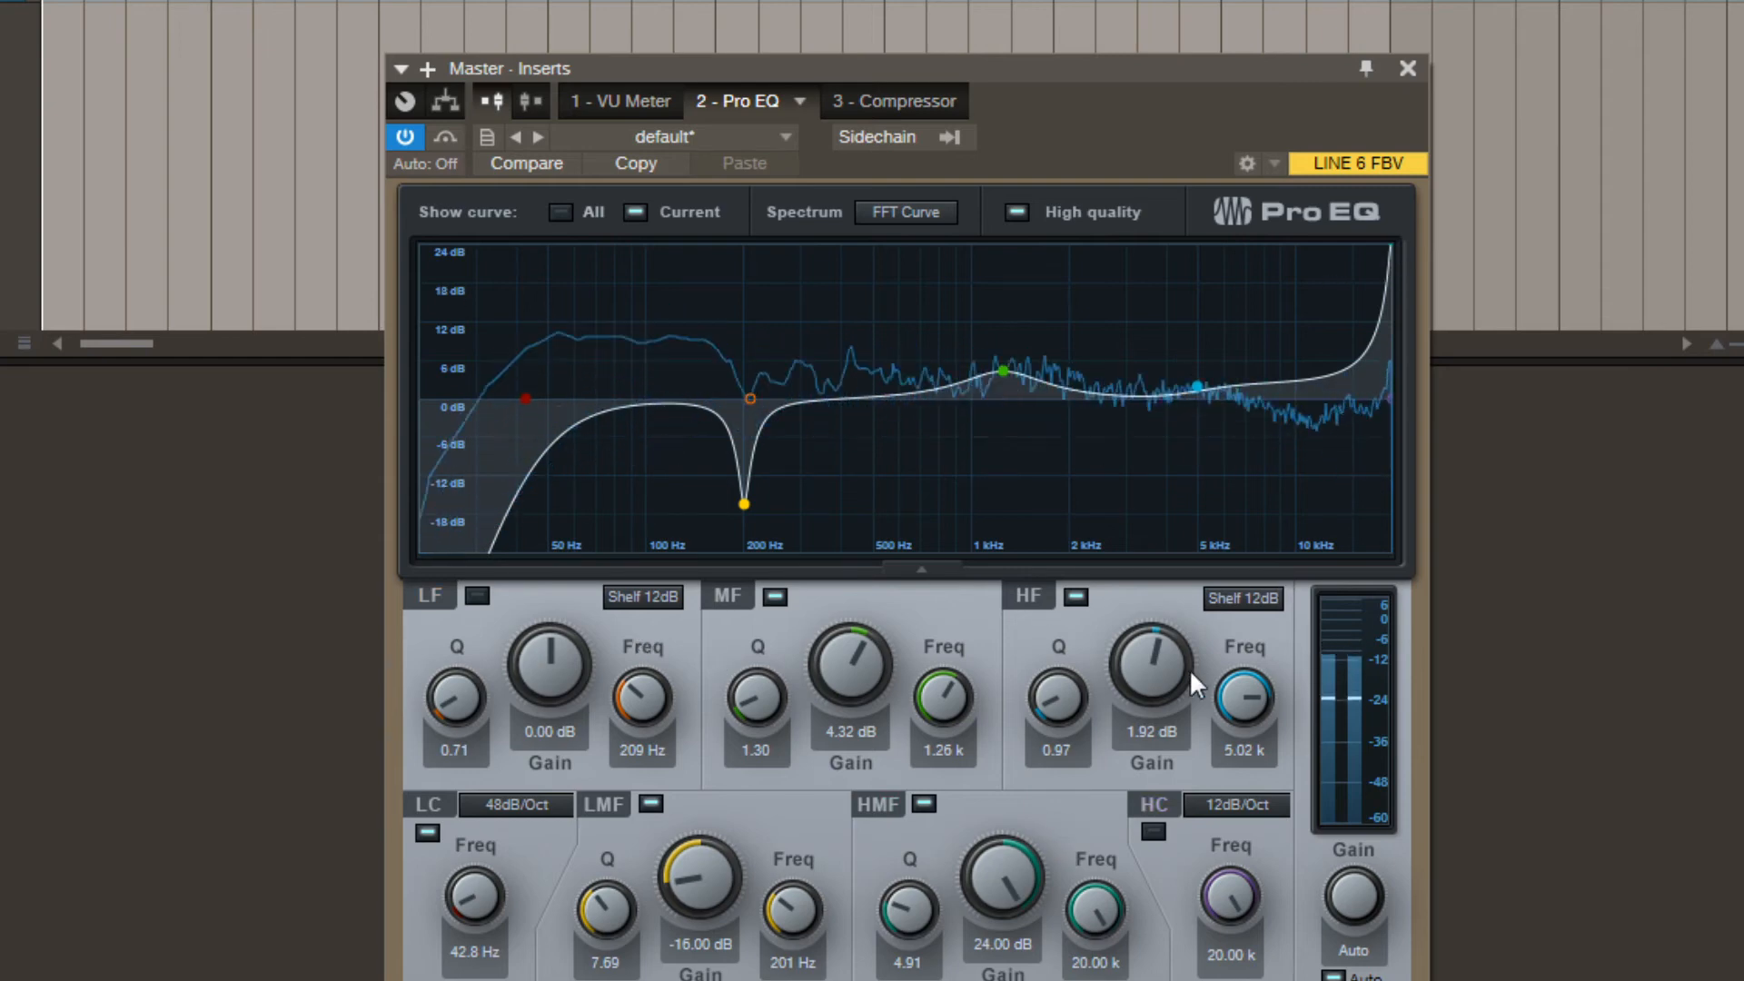
click(773, 596)
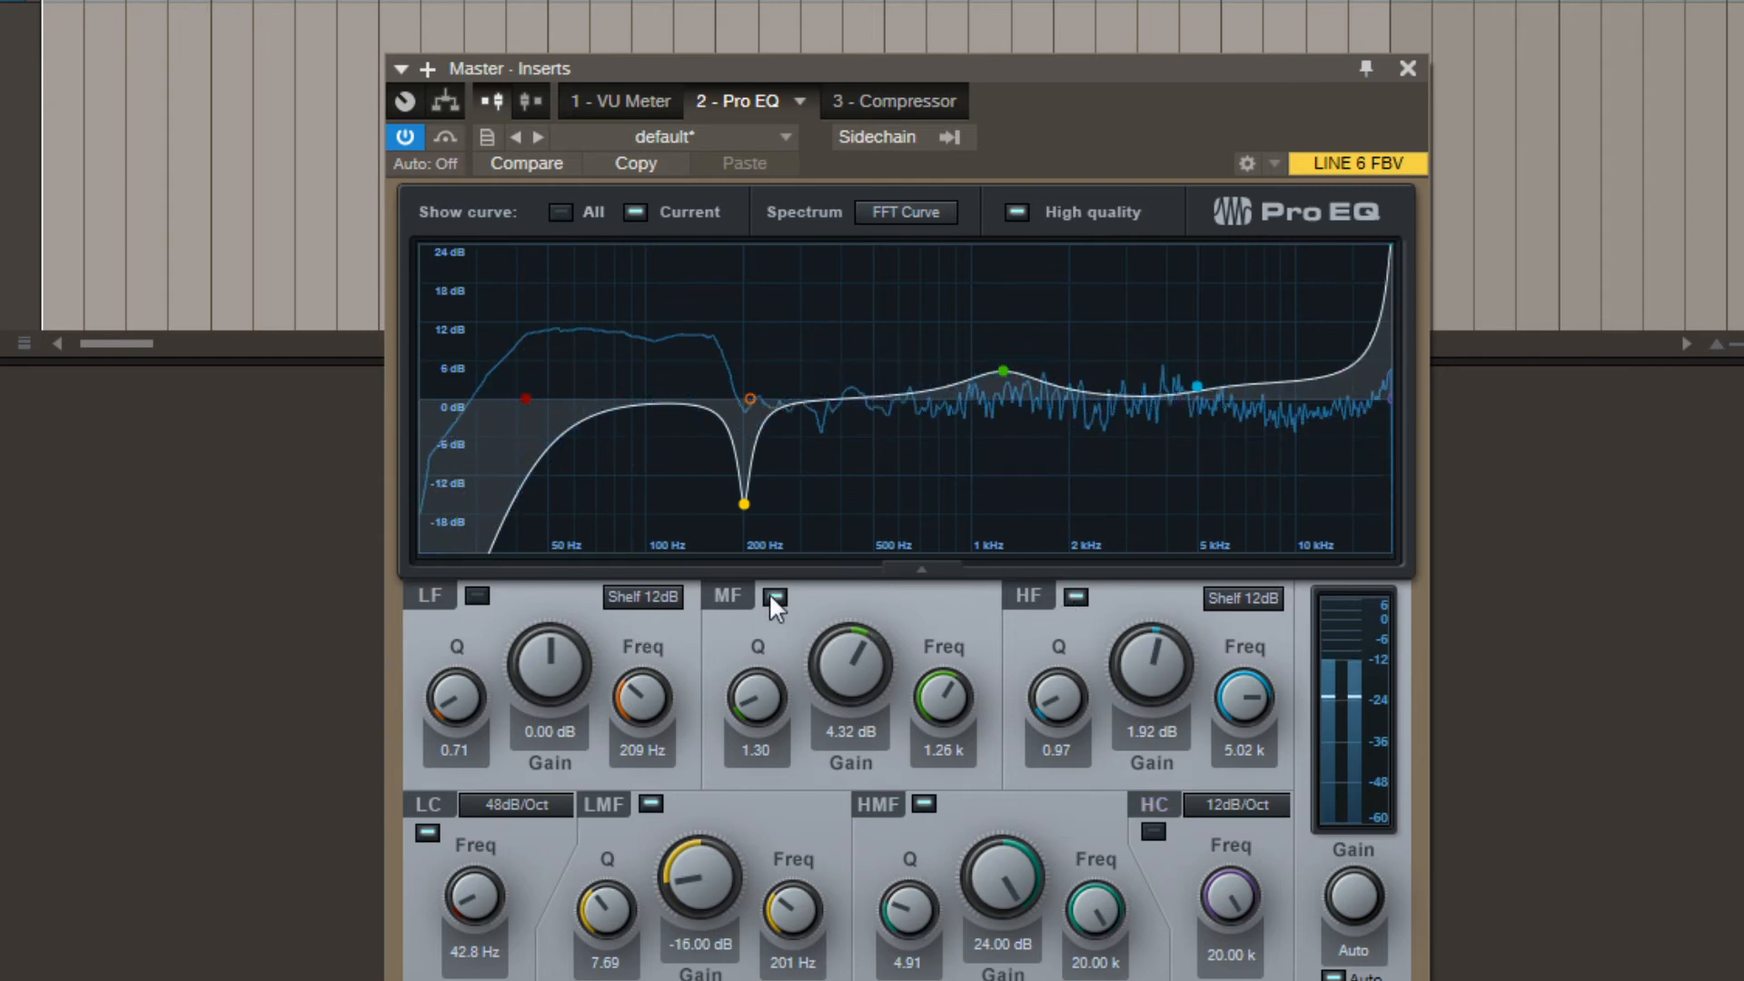
click(773, 596)
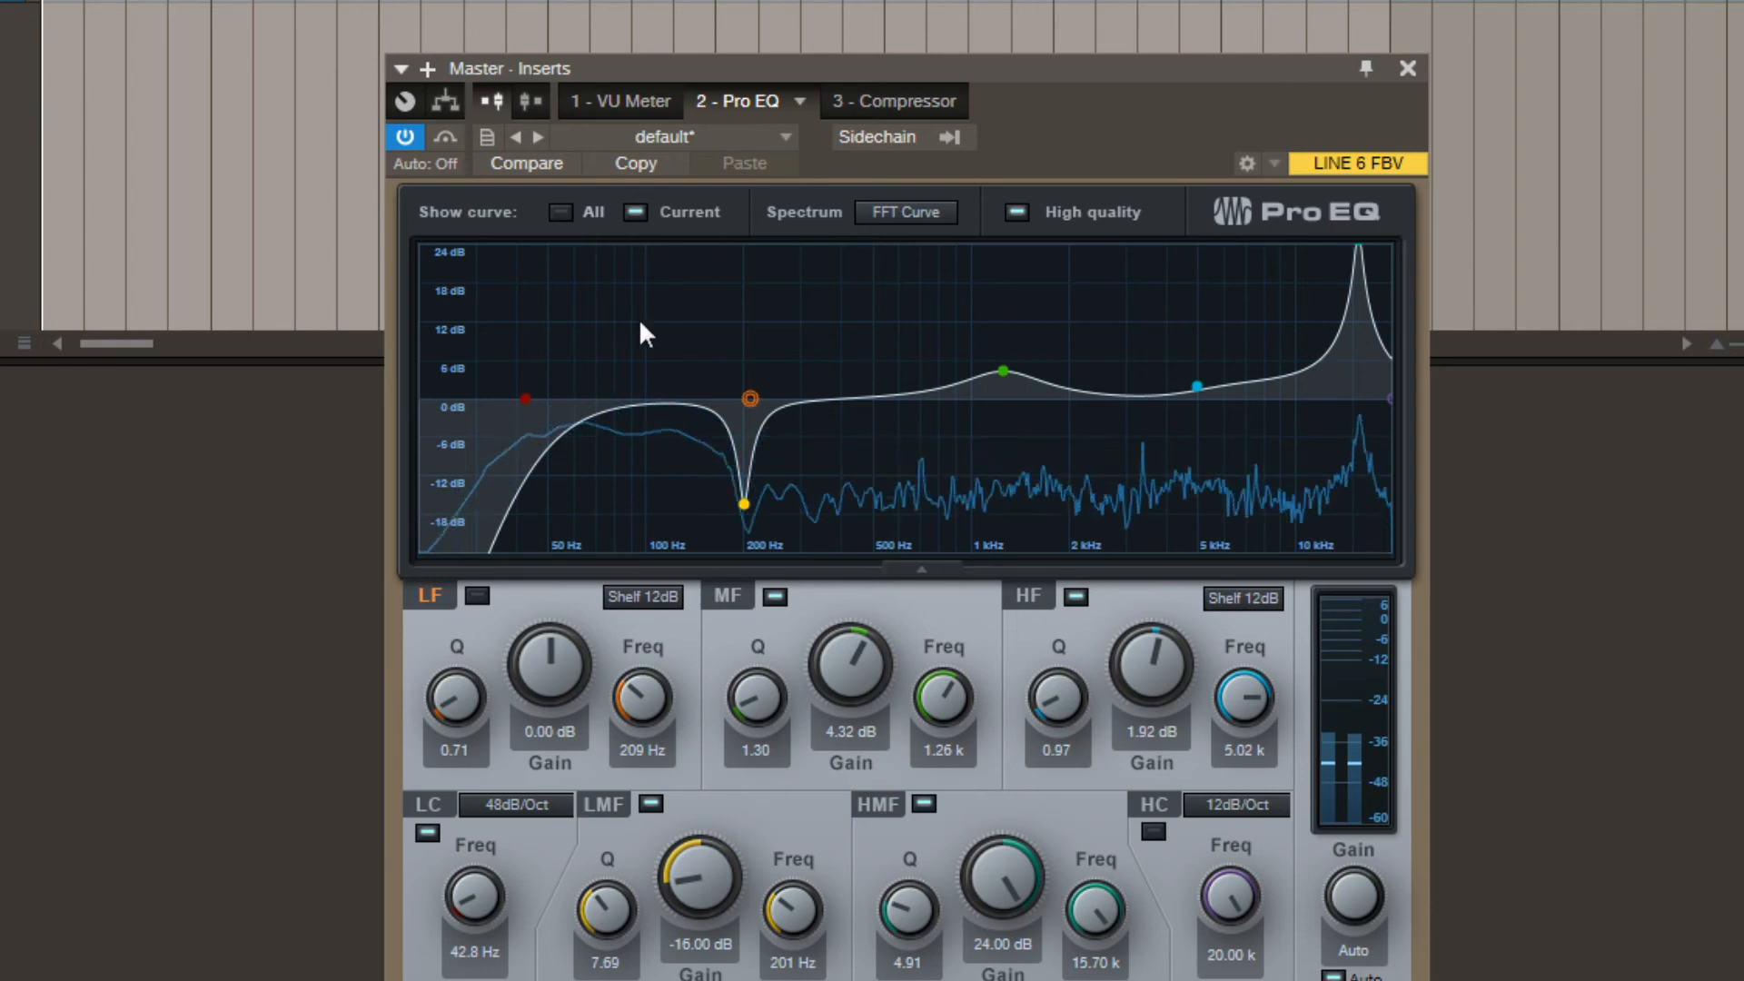
Switch off the MF, HF, low cut, HMF and LMF bands to flatten the EQ curve.
click(775, 597)
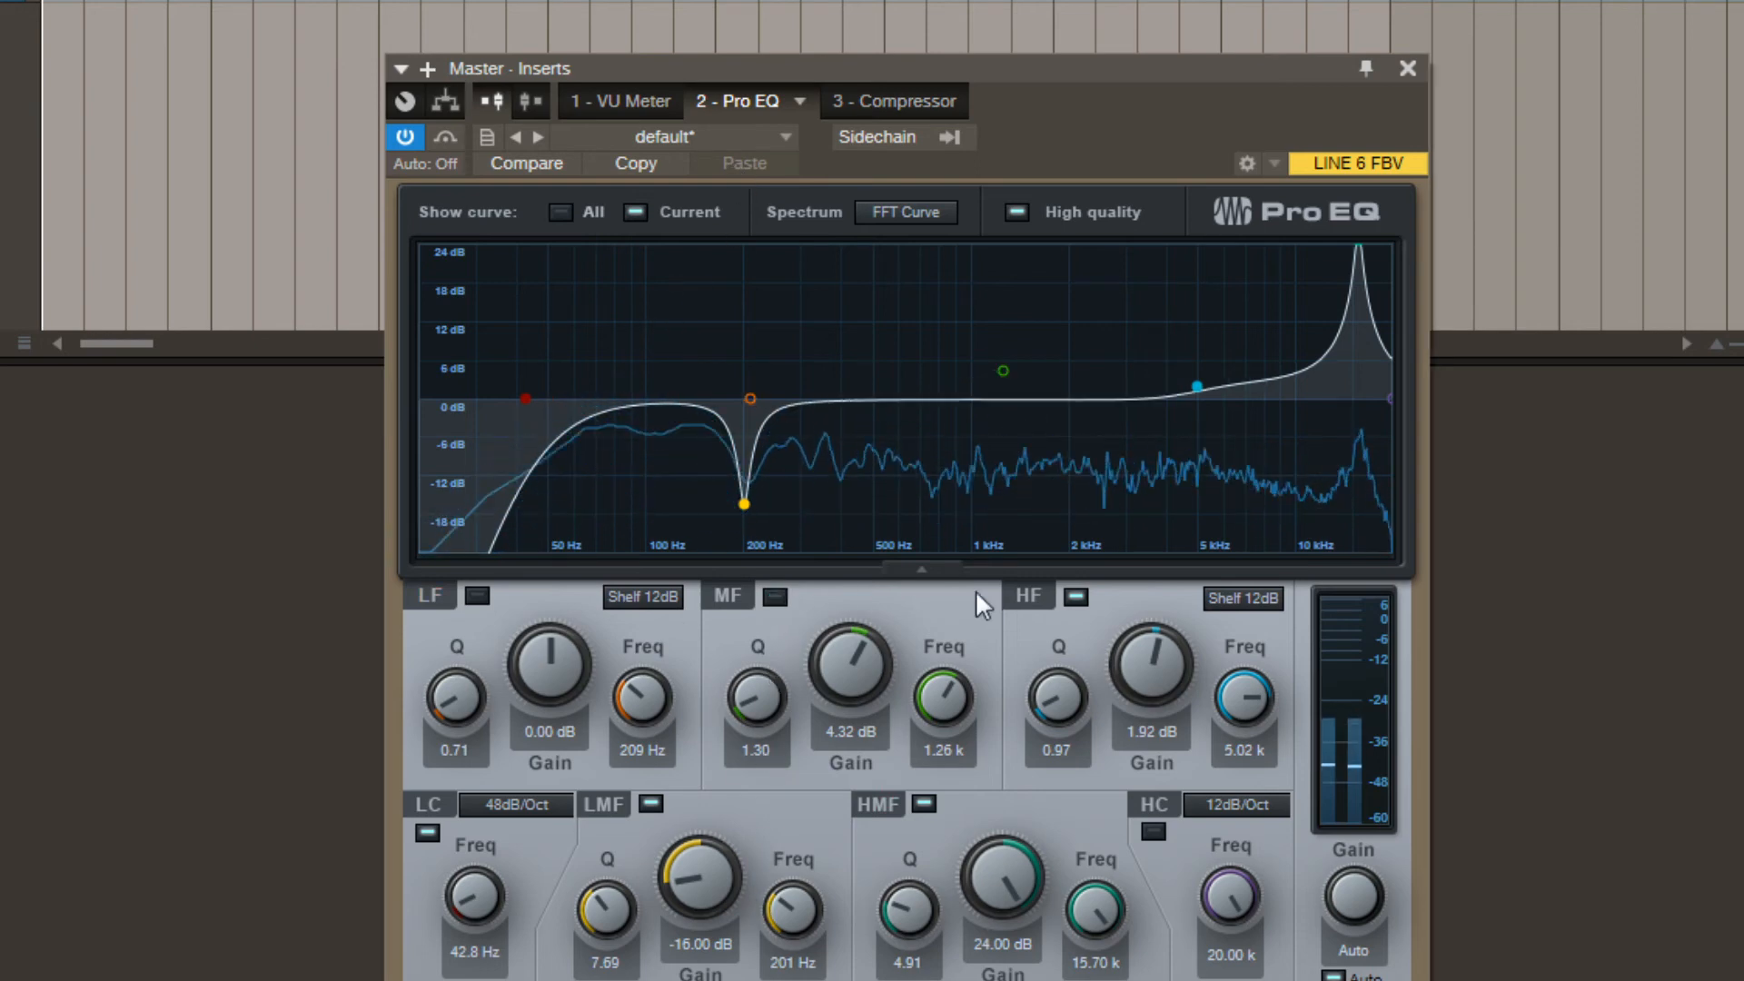
click(1077, 596)
click(427, 833)
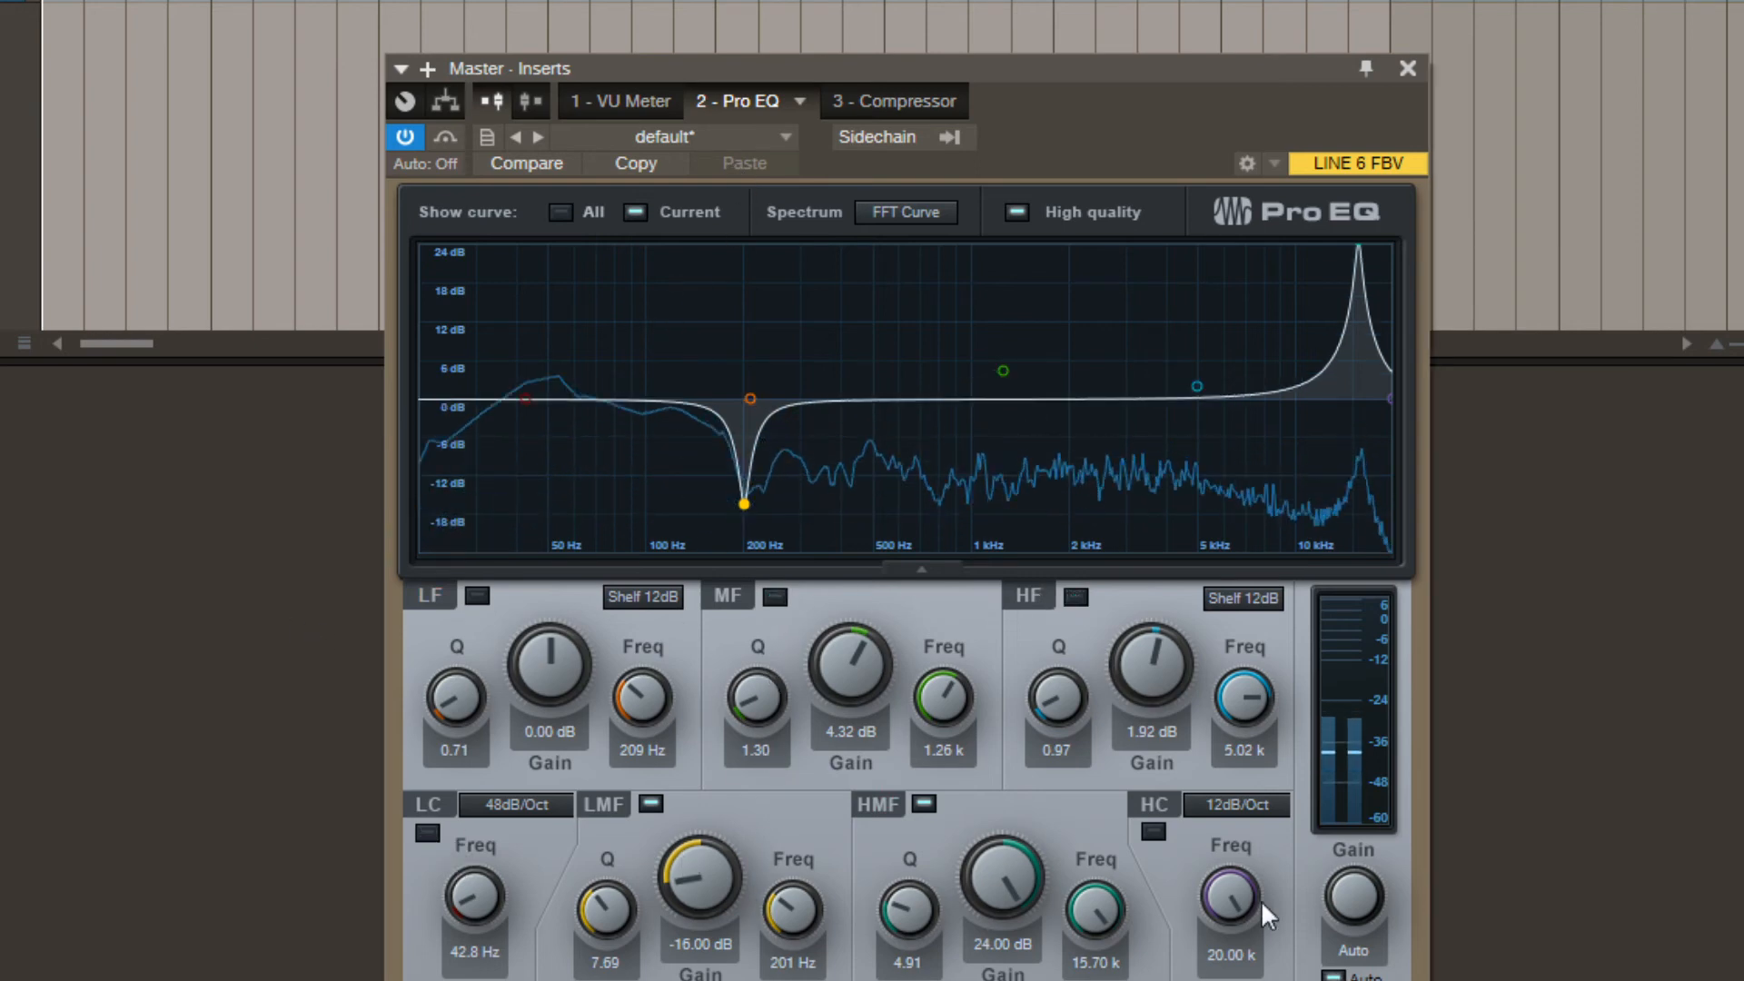
click(926, 804)
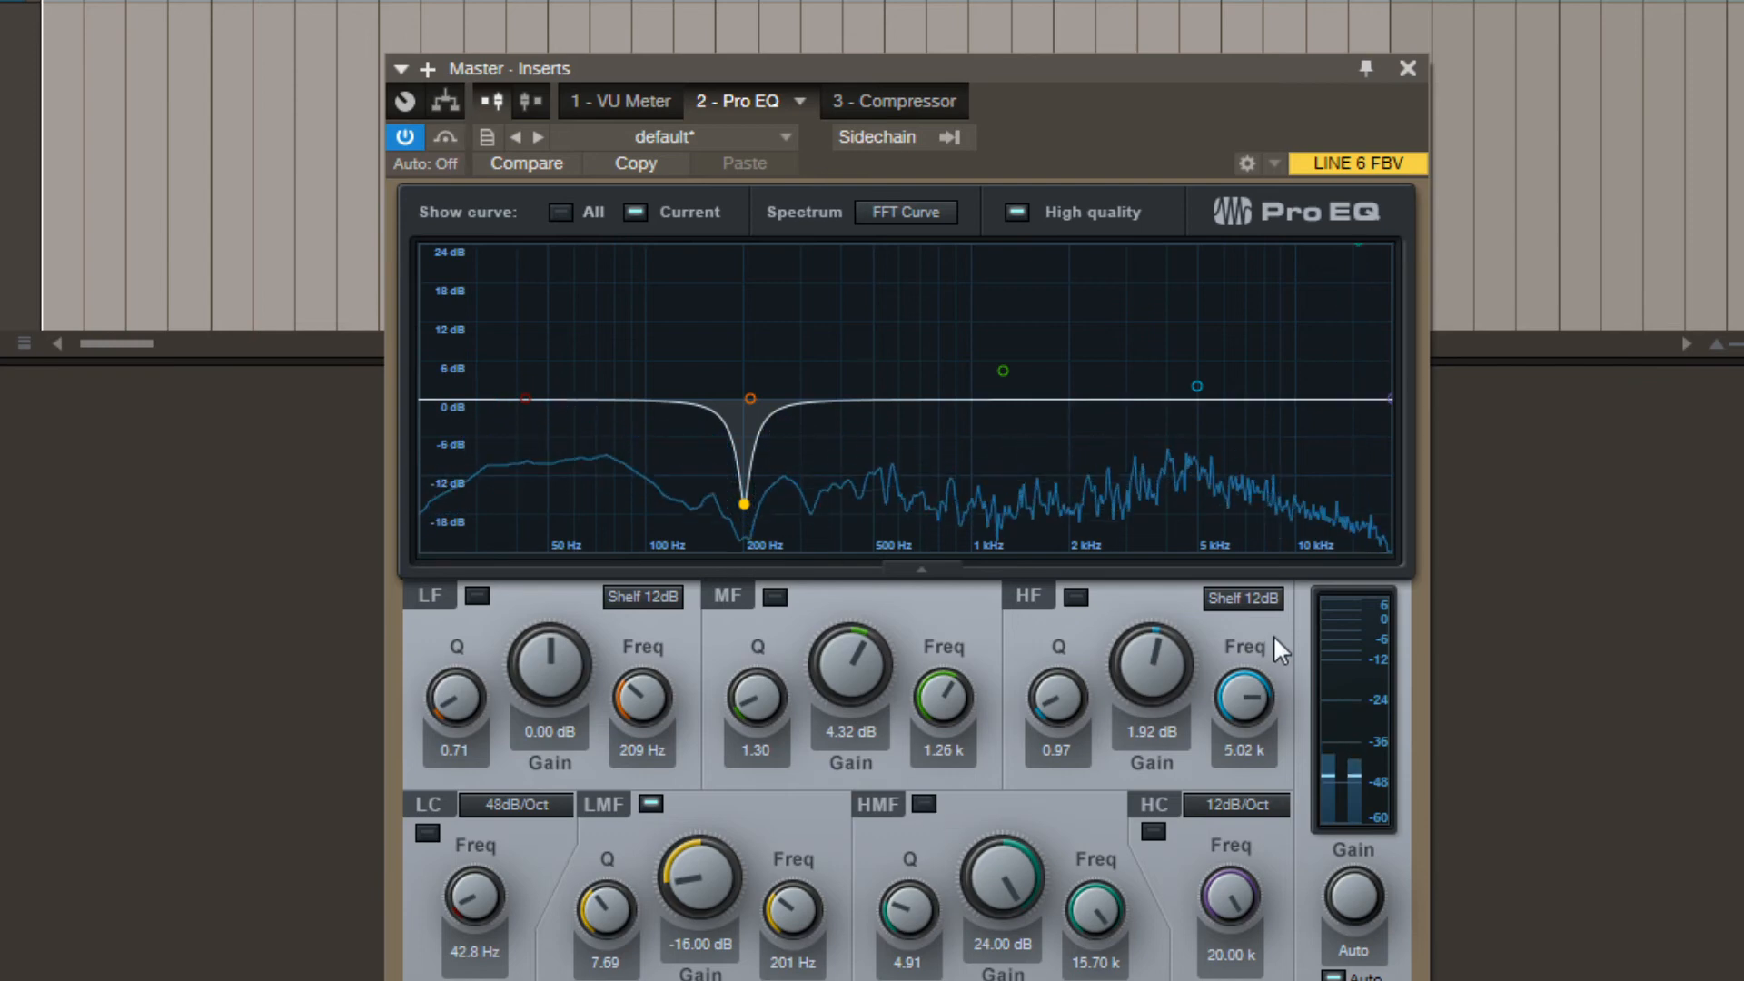
click(652, 803)
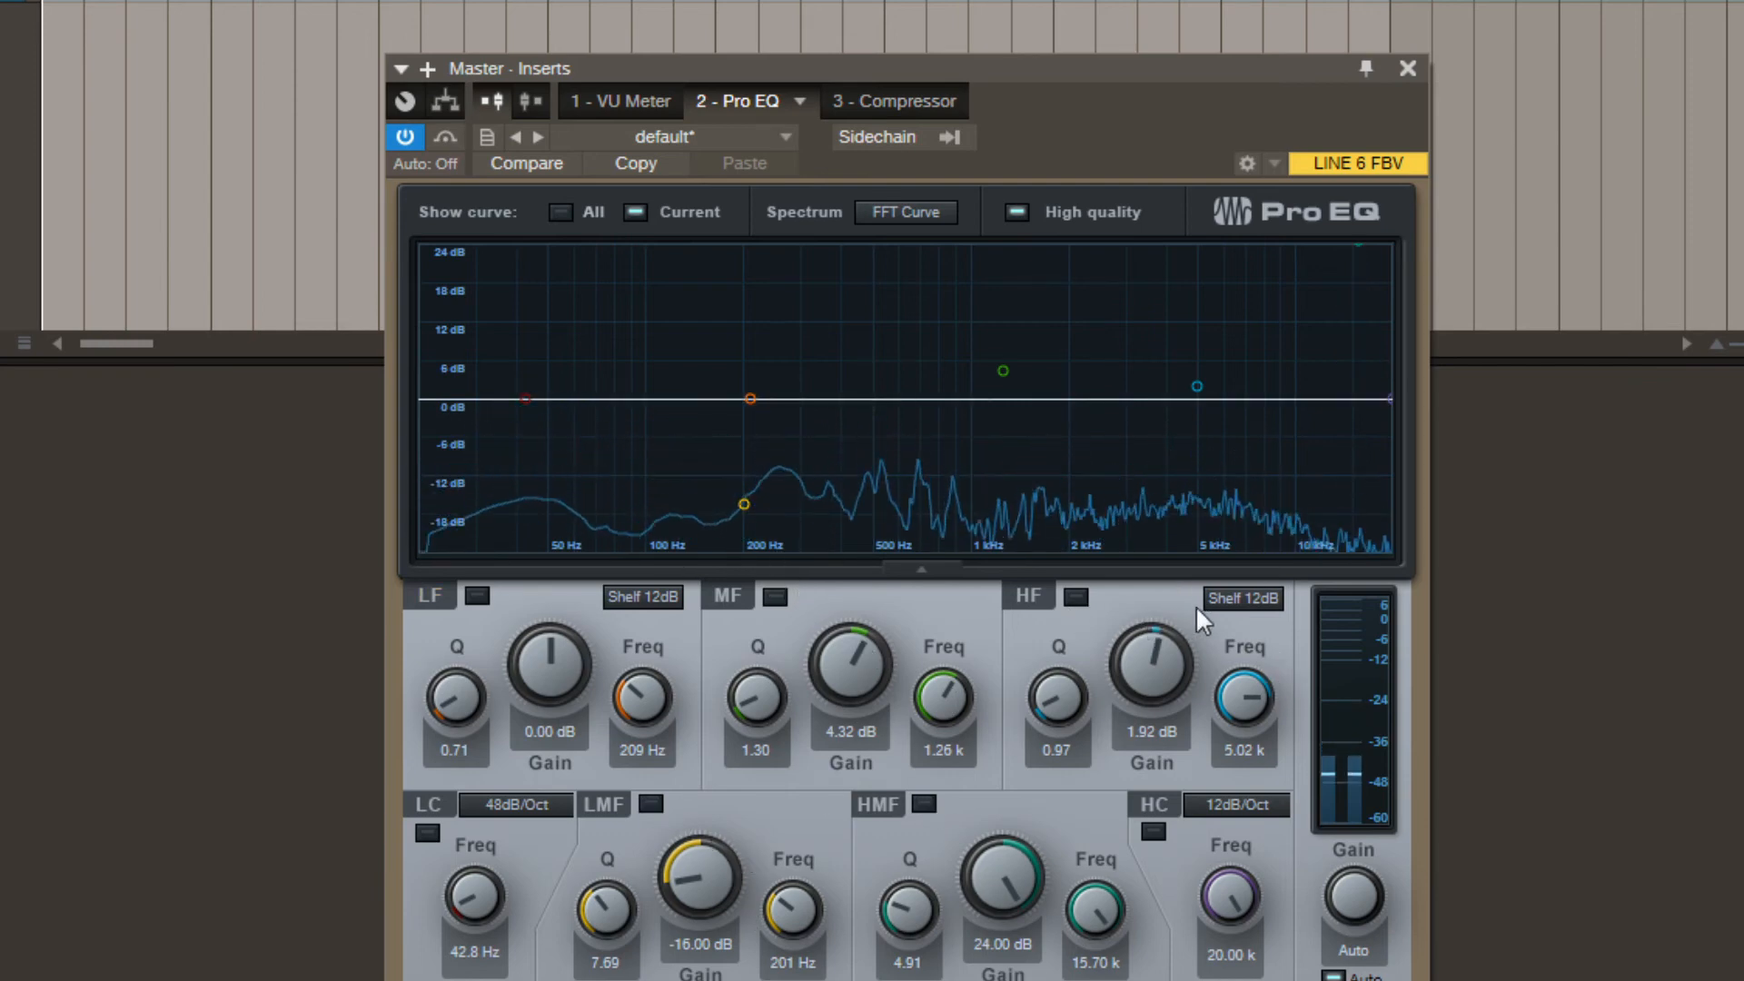
Enable the HF shelf and boost it by 10.35 dB at 5.40 kHz with a Q of 3.42.
click(1077, 597)
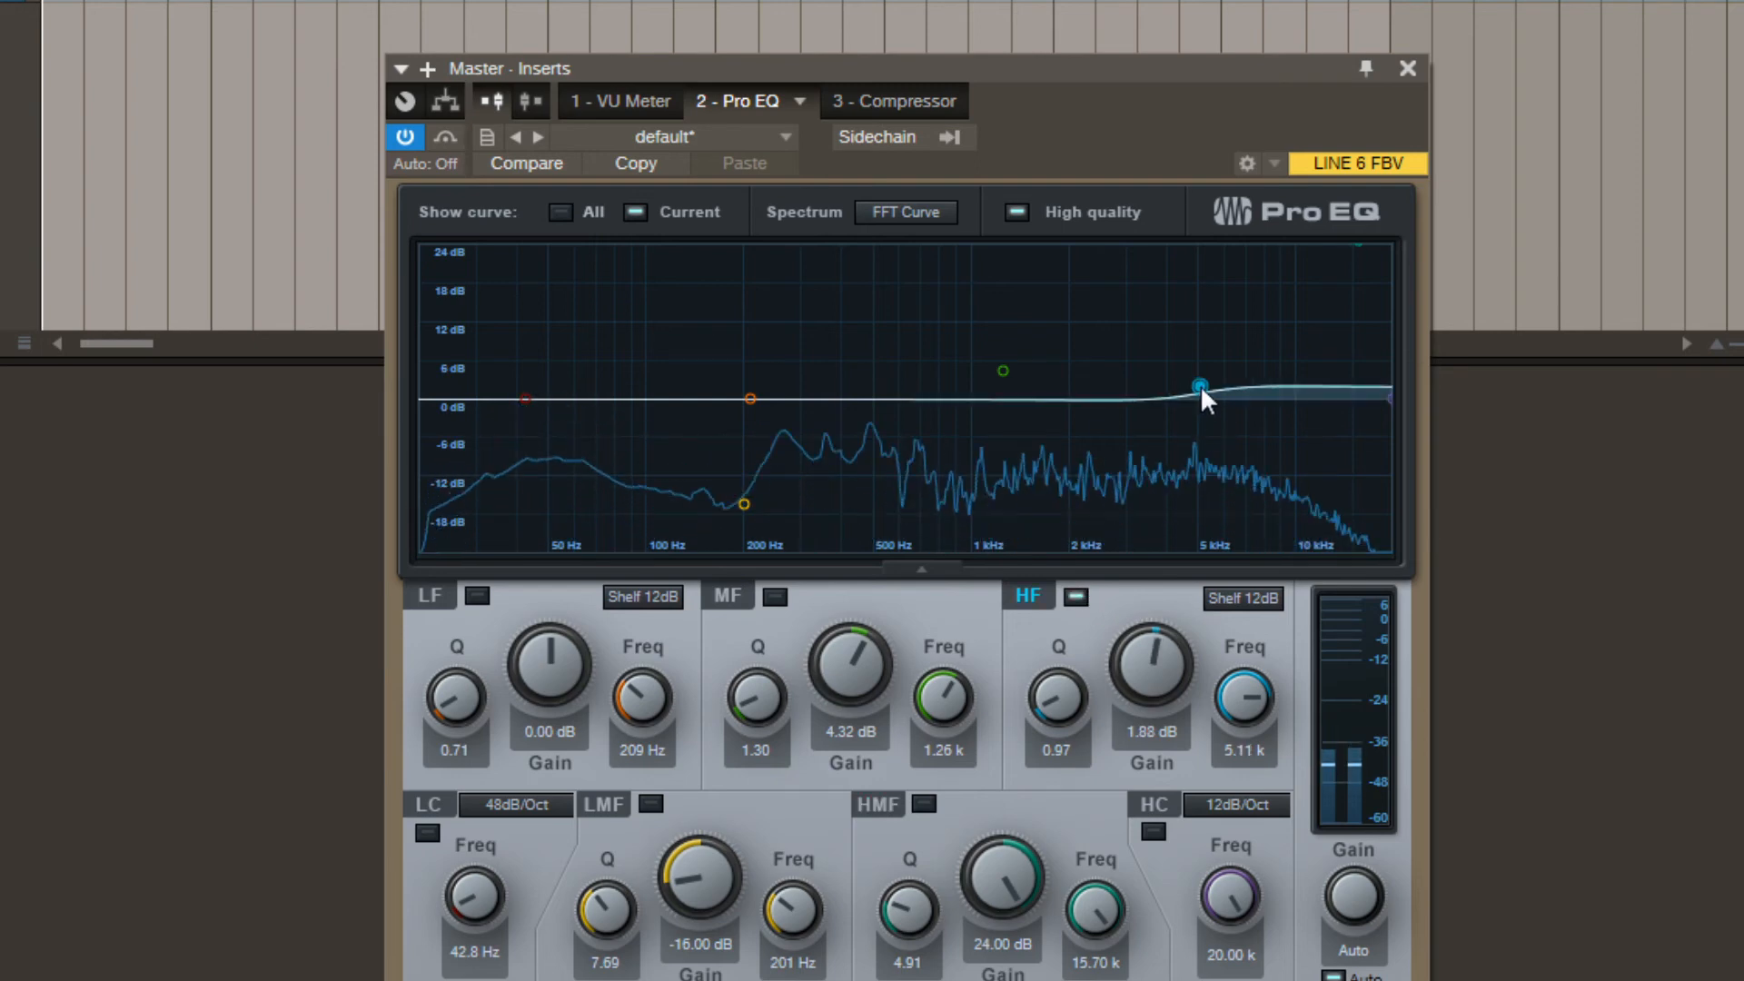
drag(1200, 391, 1208, 330)
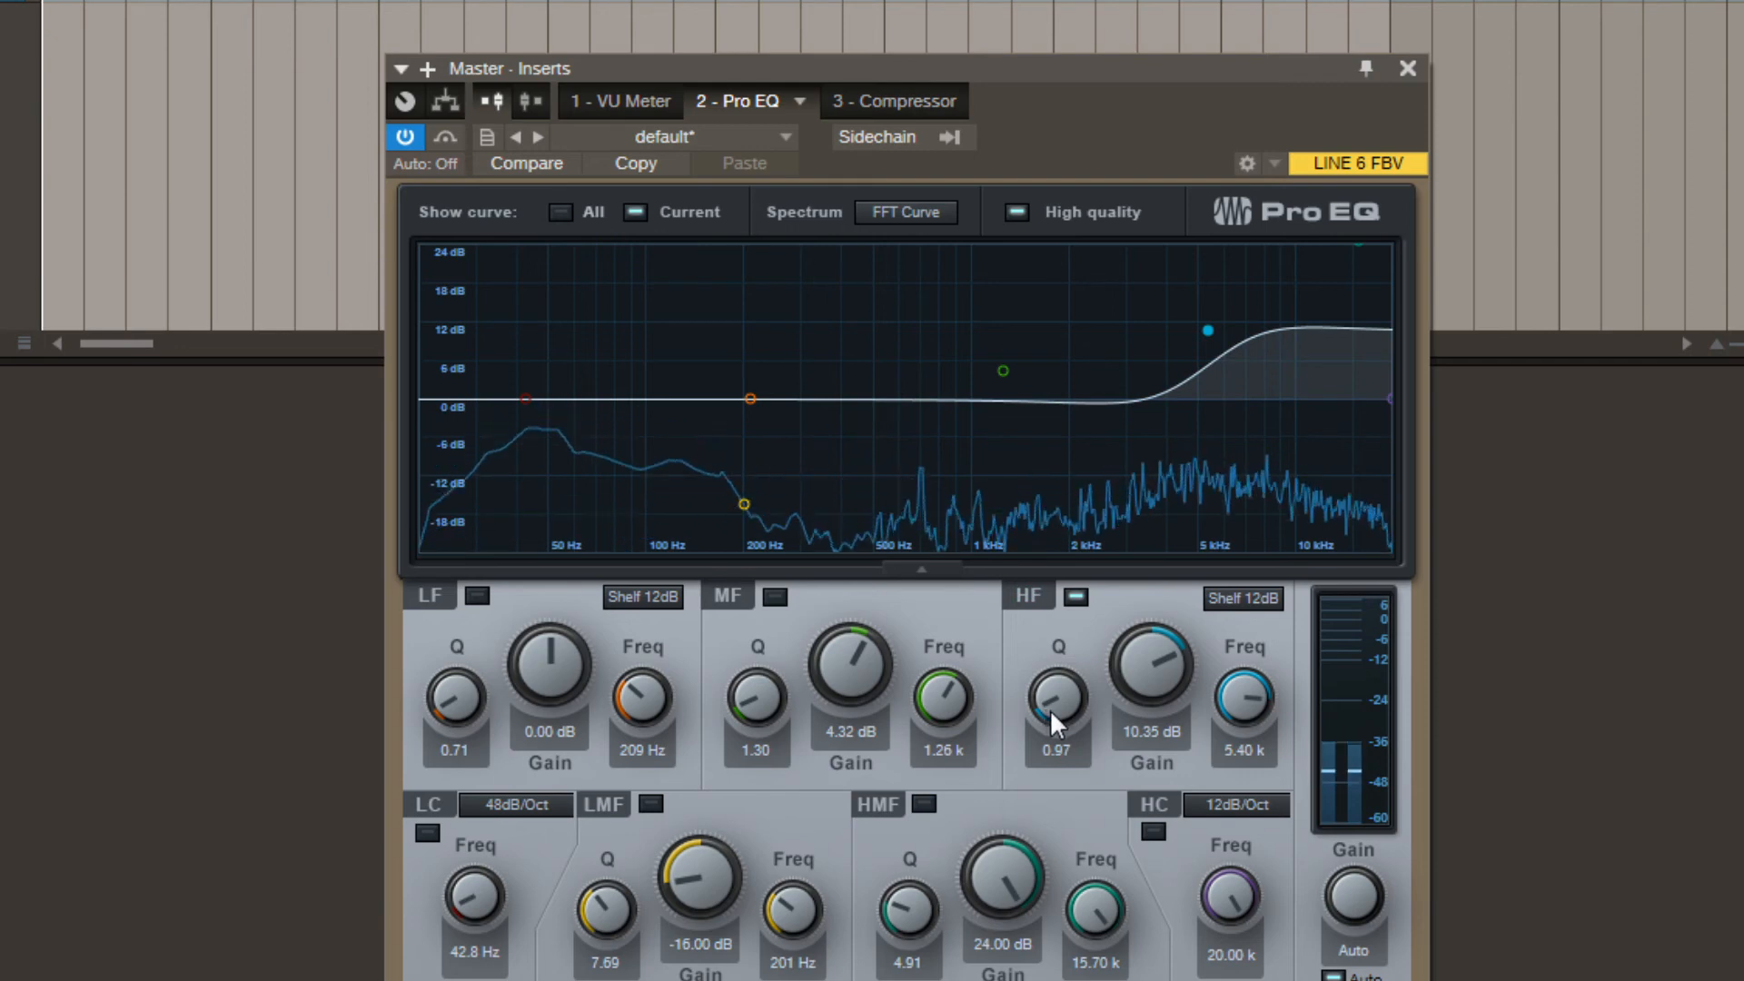
drag(1049, 709, 1051, 683)
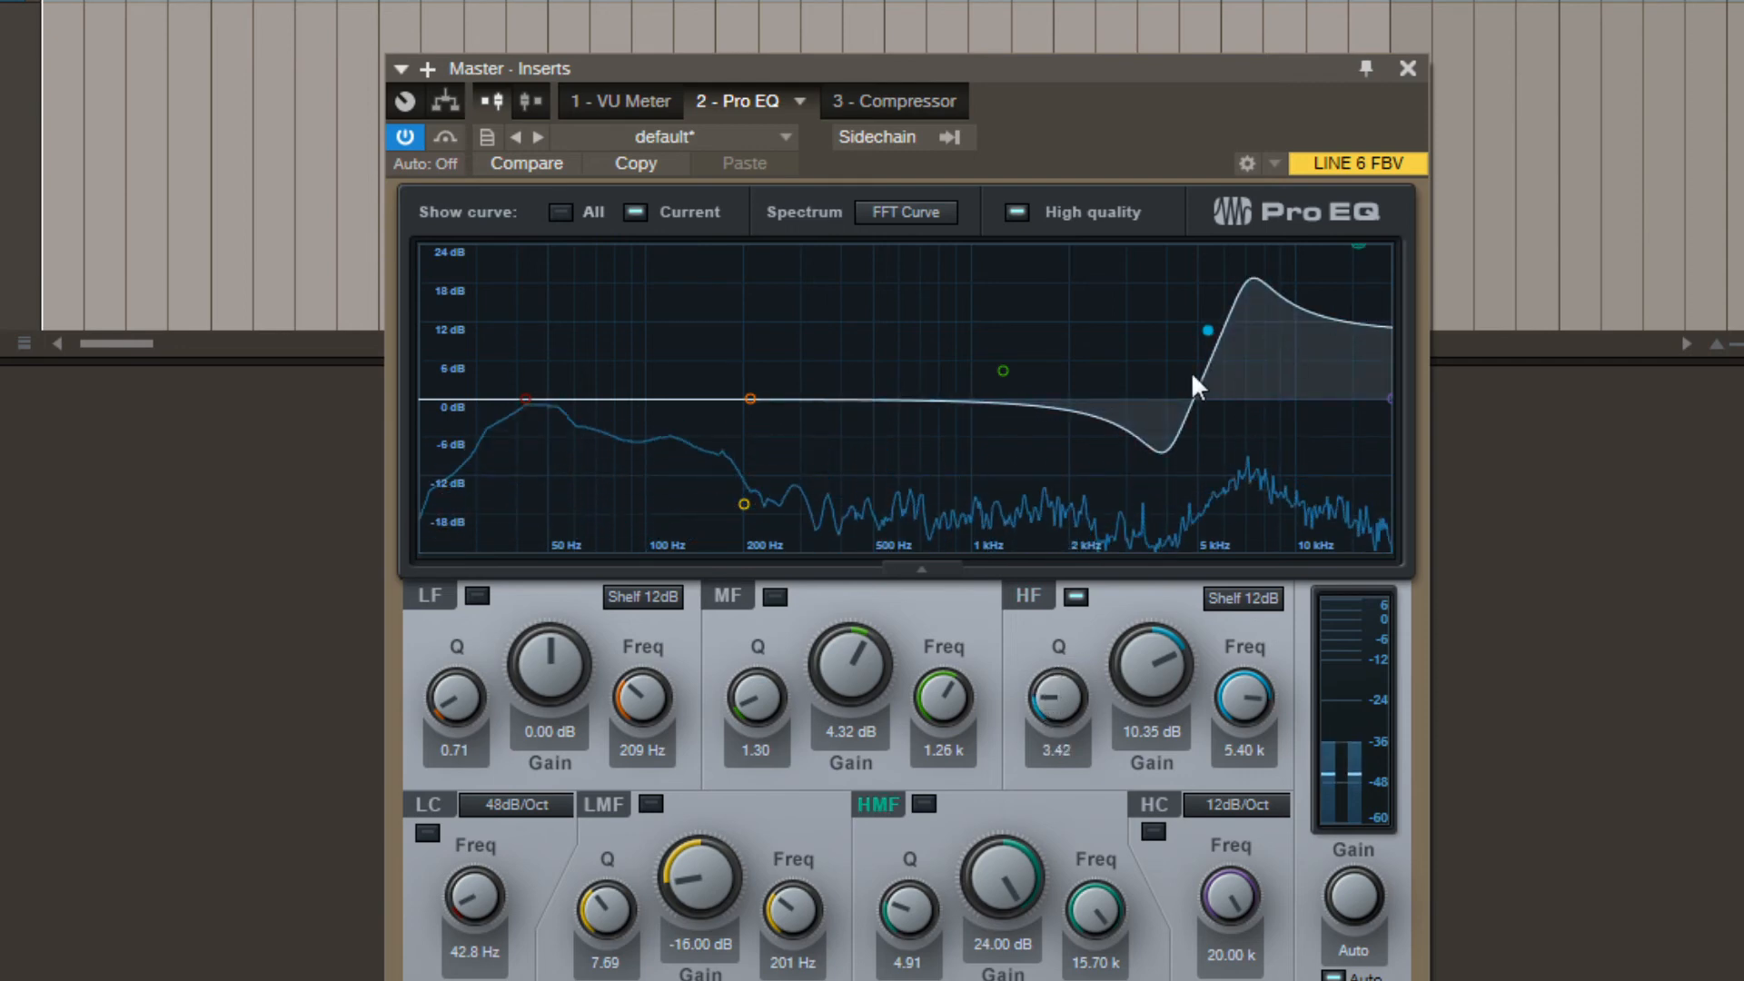
Set the HF band to -11.97 dB at 20.00 kHz with the Shelf 24dB type and a Q of 2.78.
drag(1232, 688, 1130, 755)
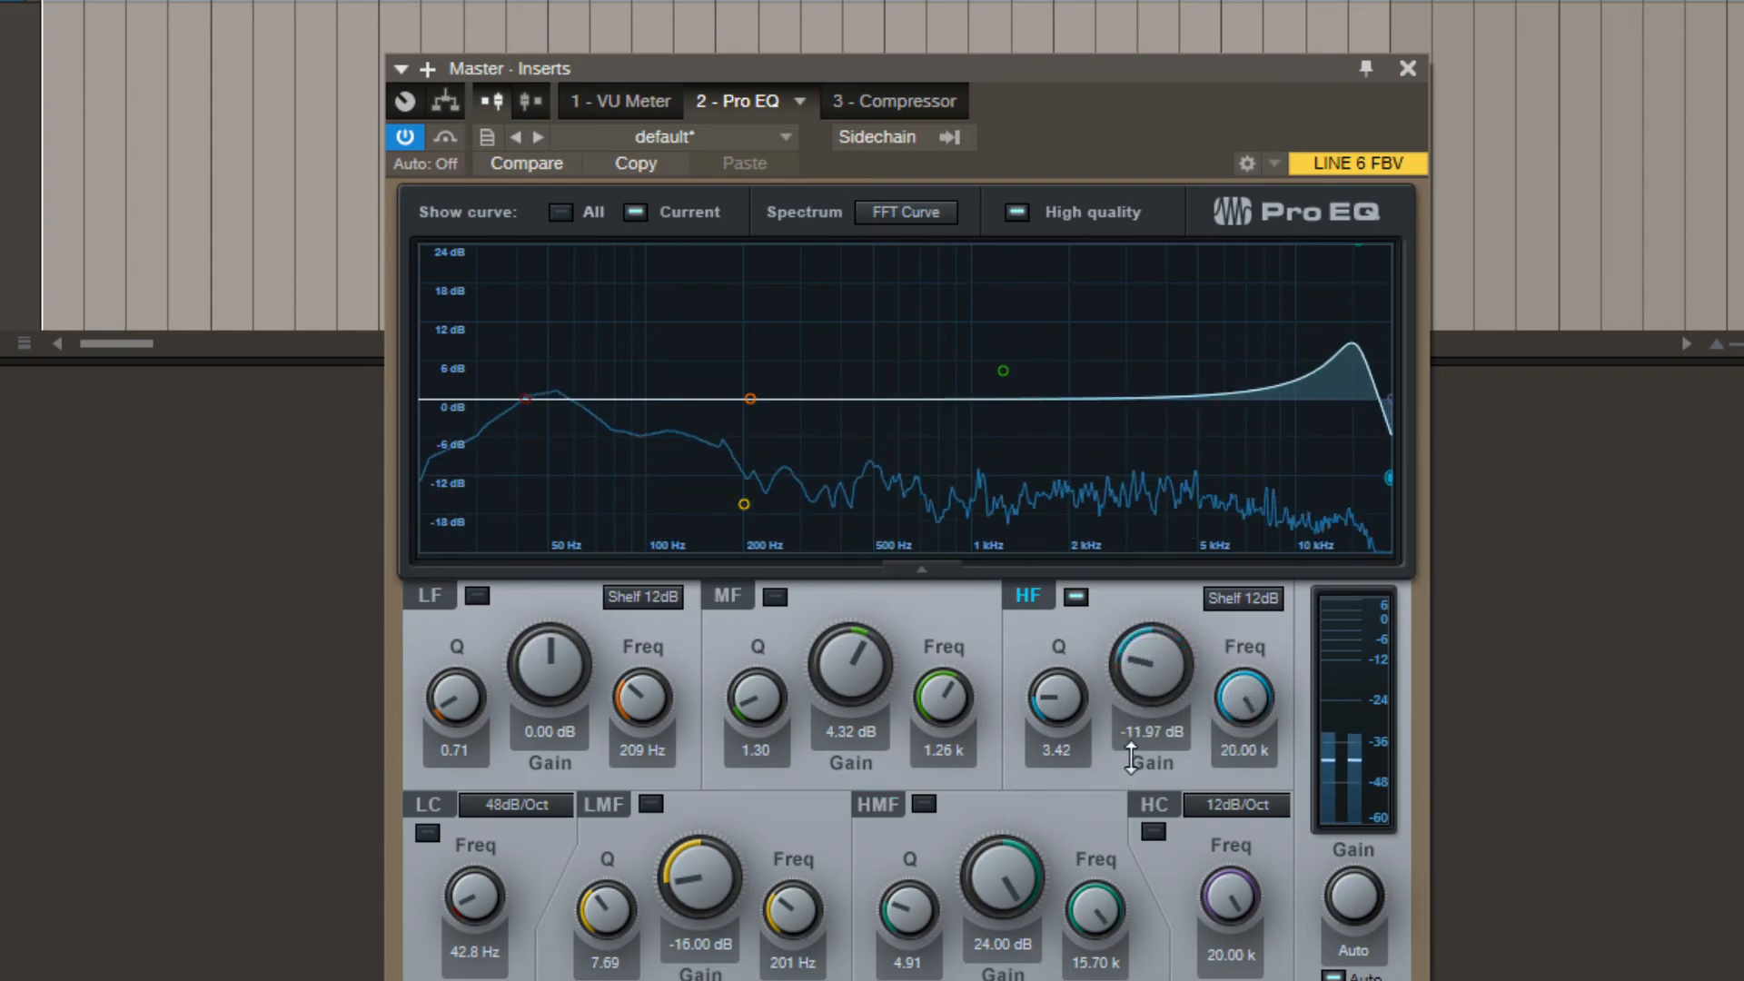
click(1244, 598)
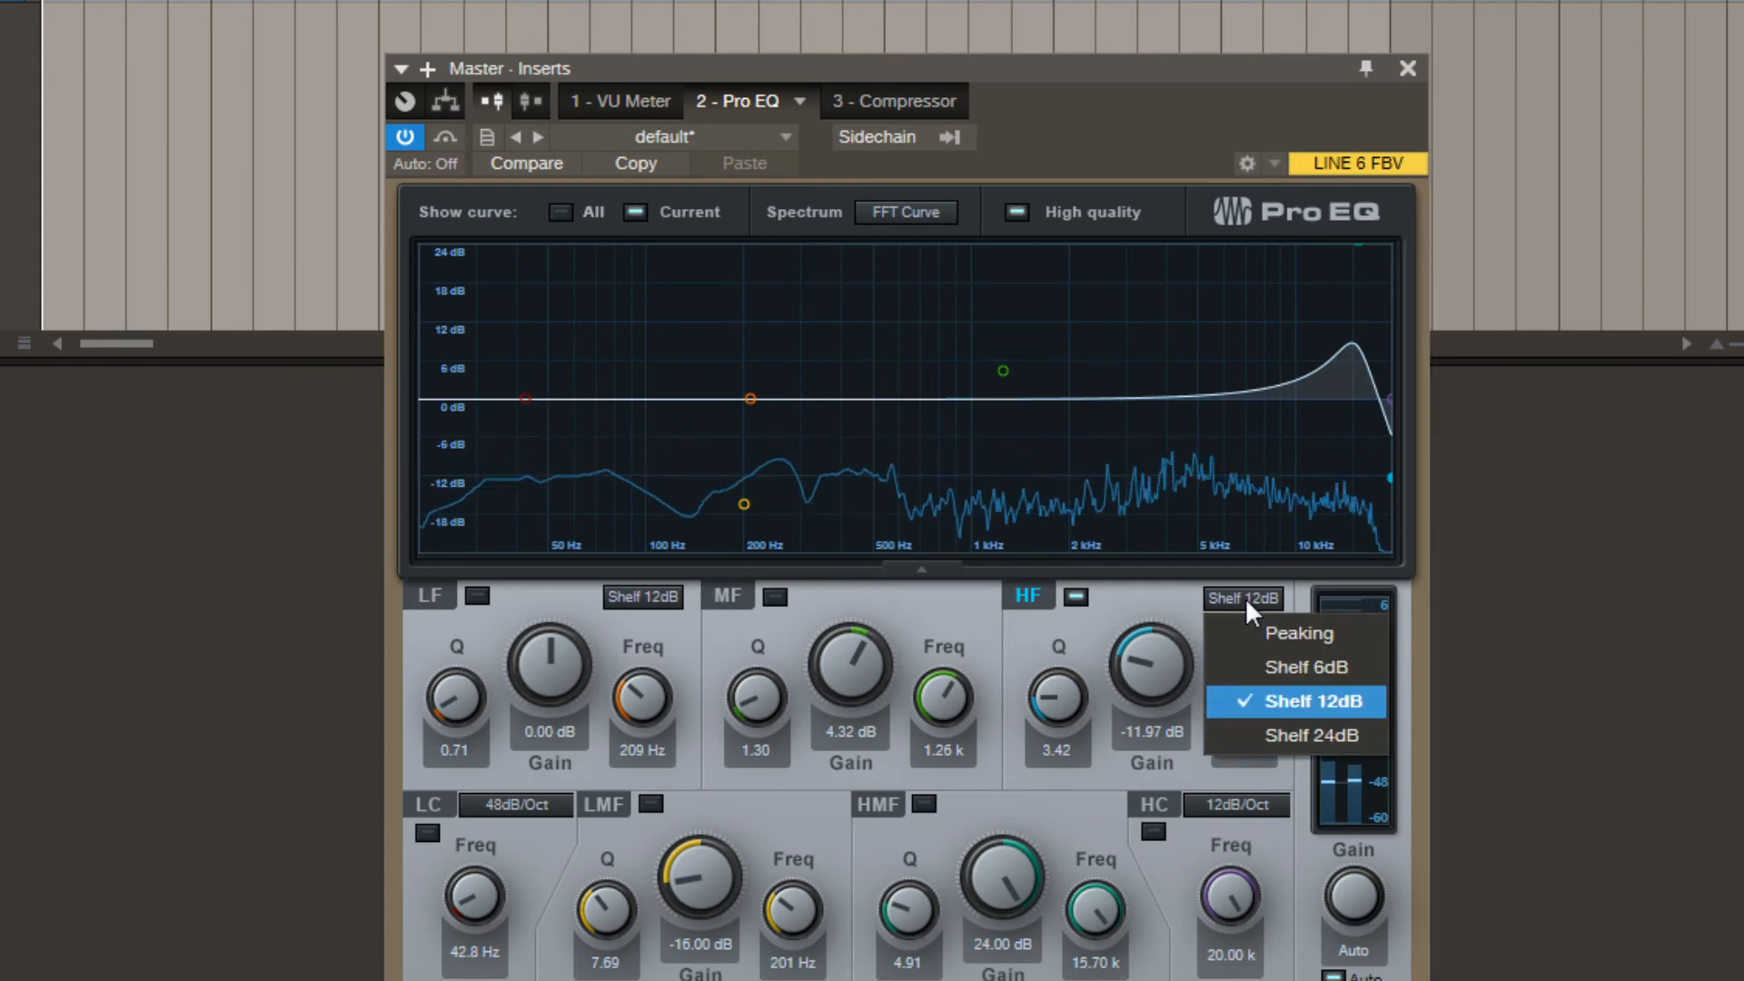
click(1302, 731)
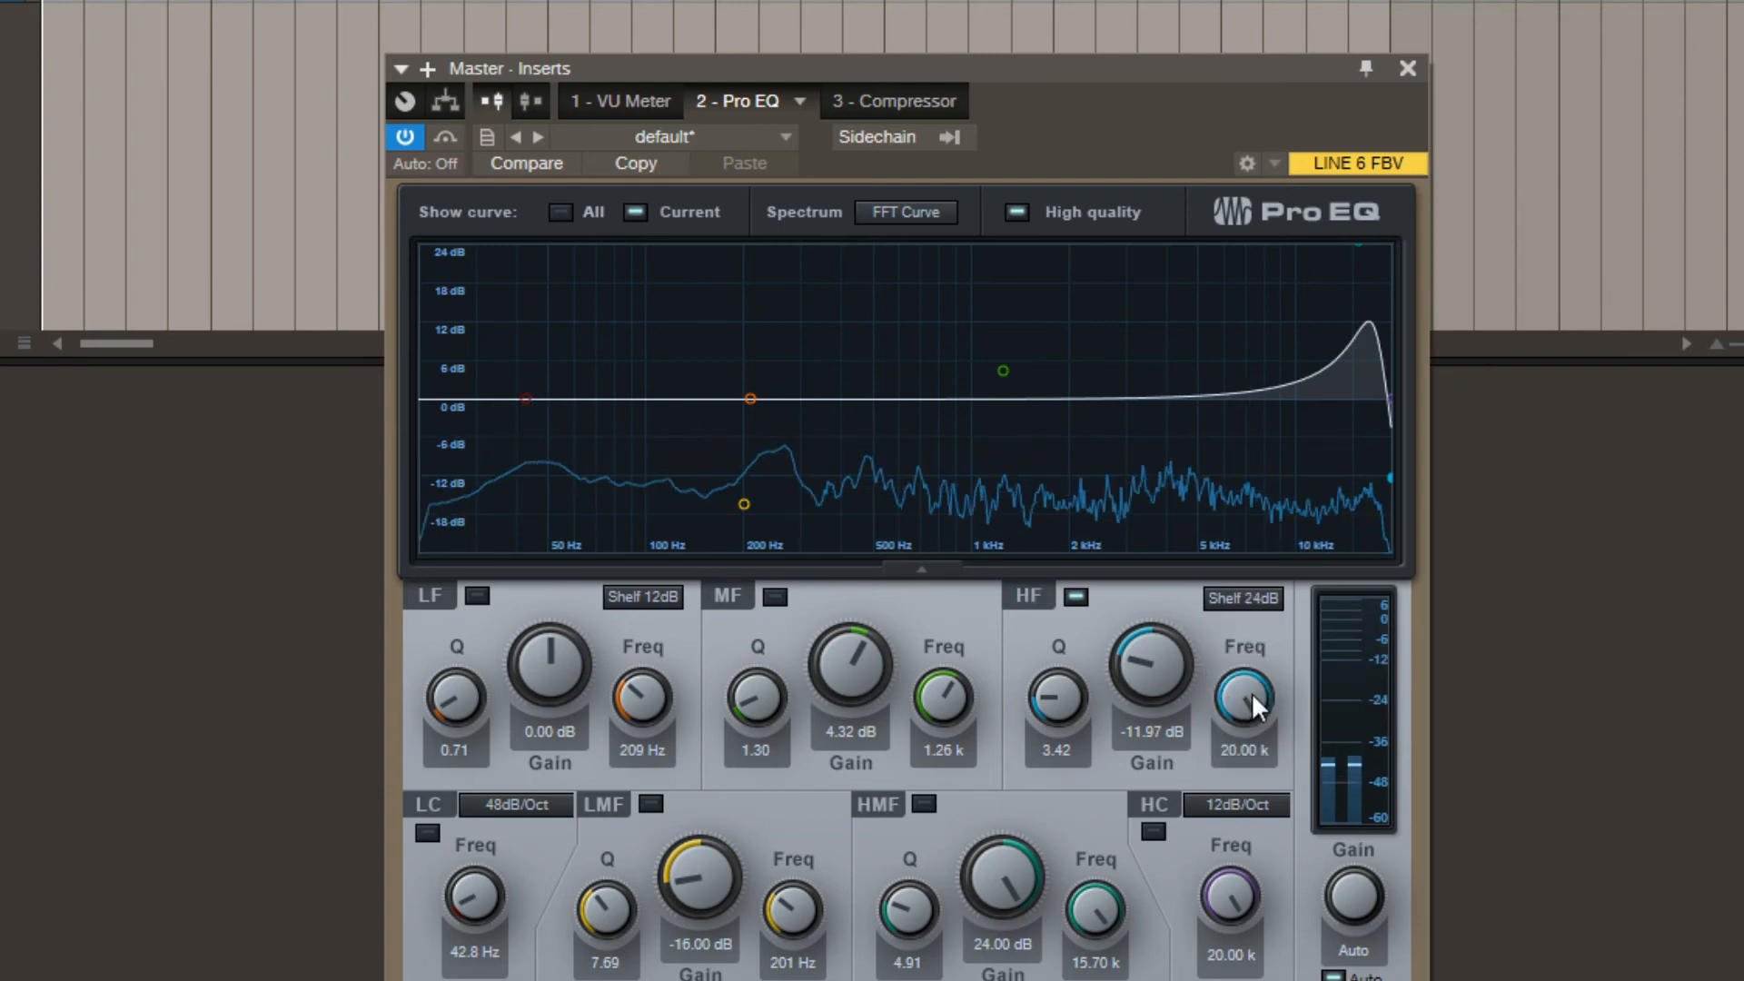
drag(1059, 697, 1062, 709)
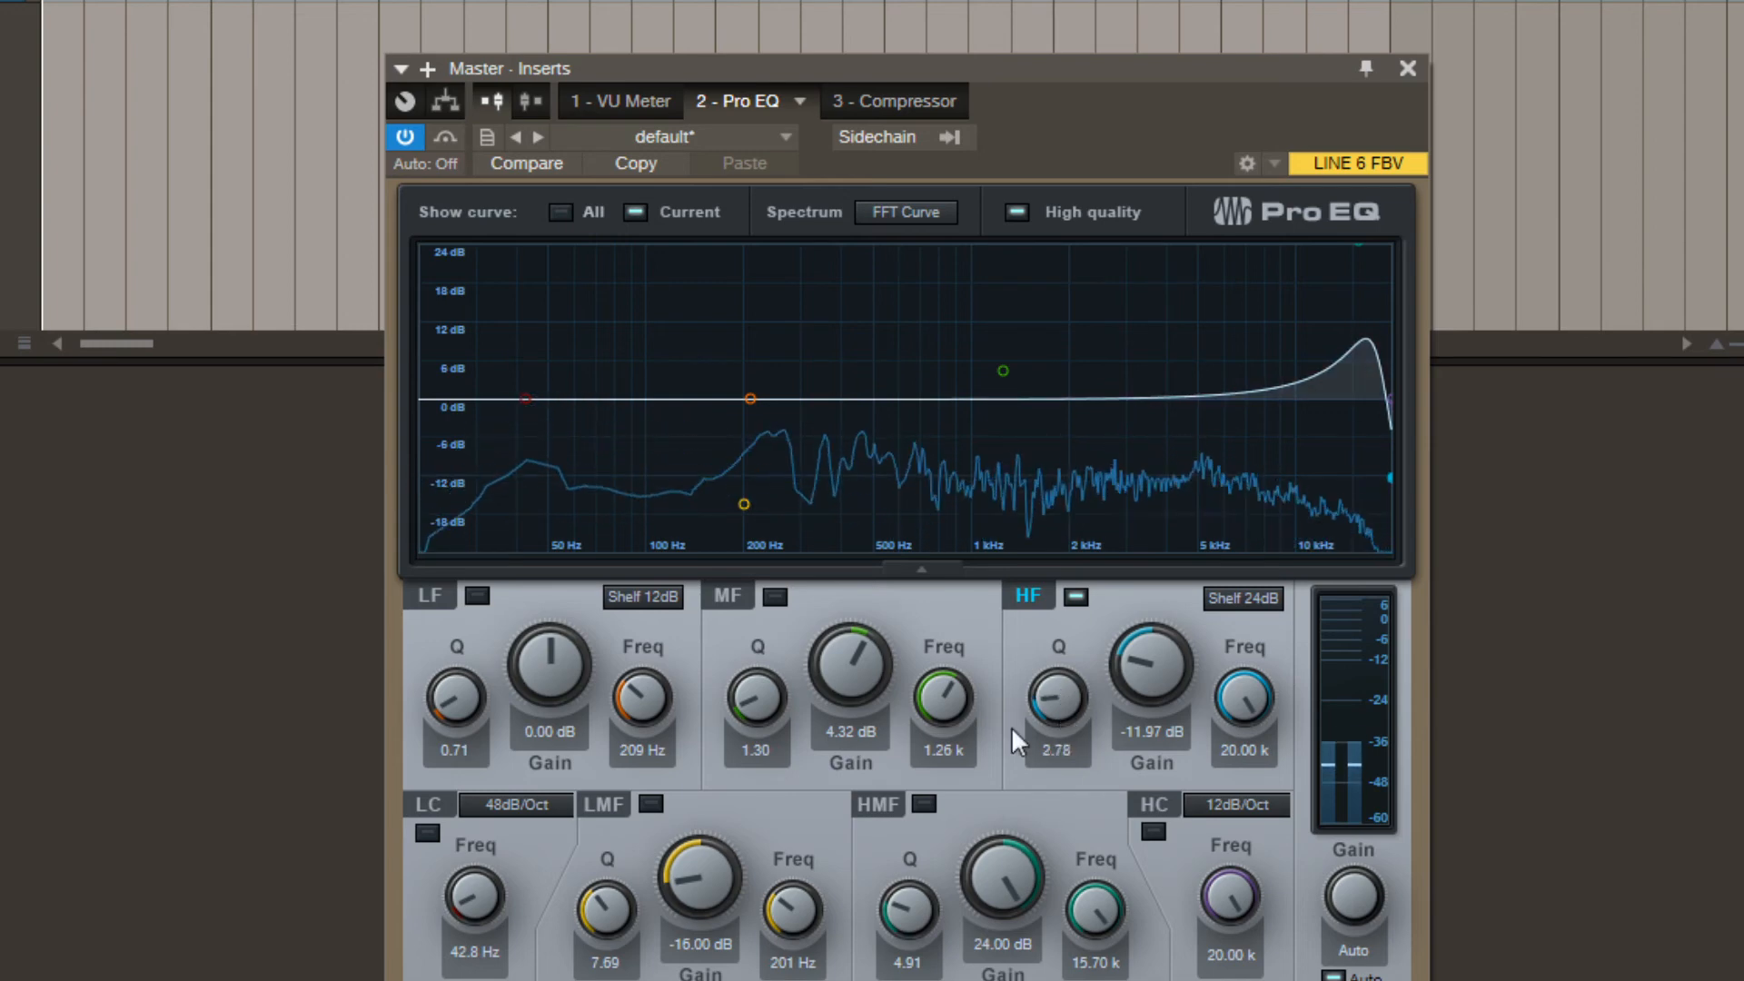
Enable the LF shelf with a Q of 2.78 and cut it by 24.00 dB at 390 Hz.
click(476, 596)
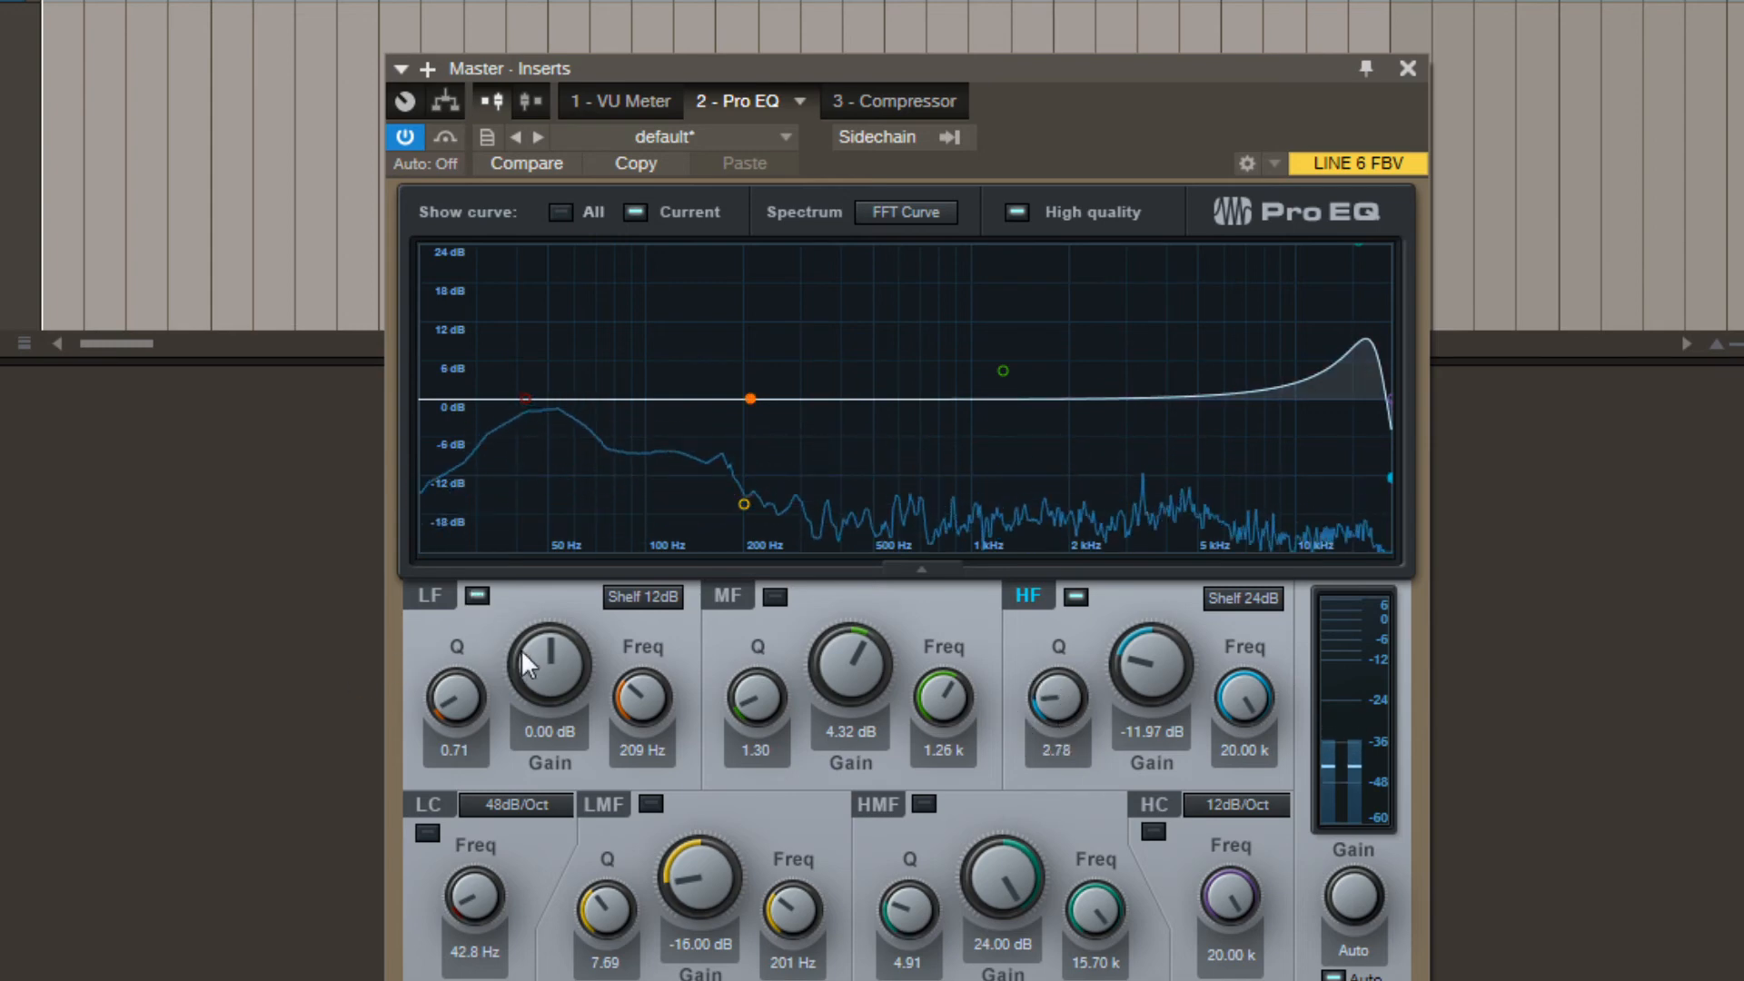
drag(520, 649, 530, 721)
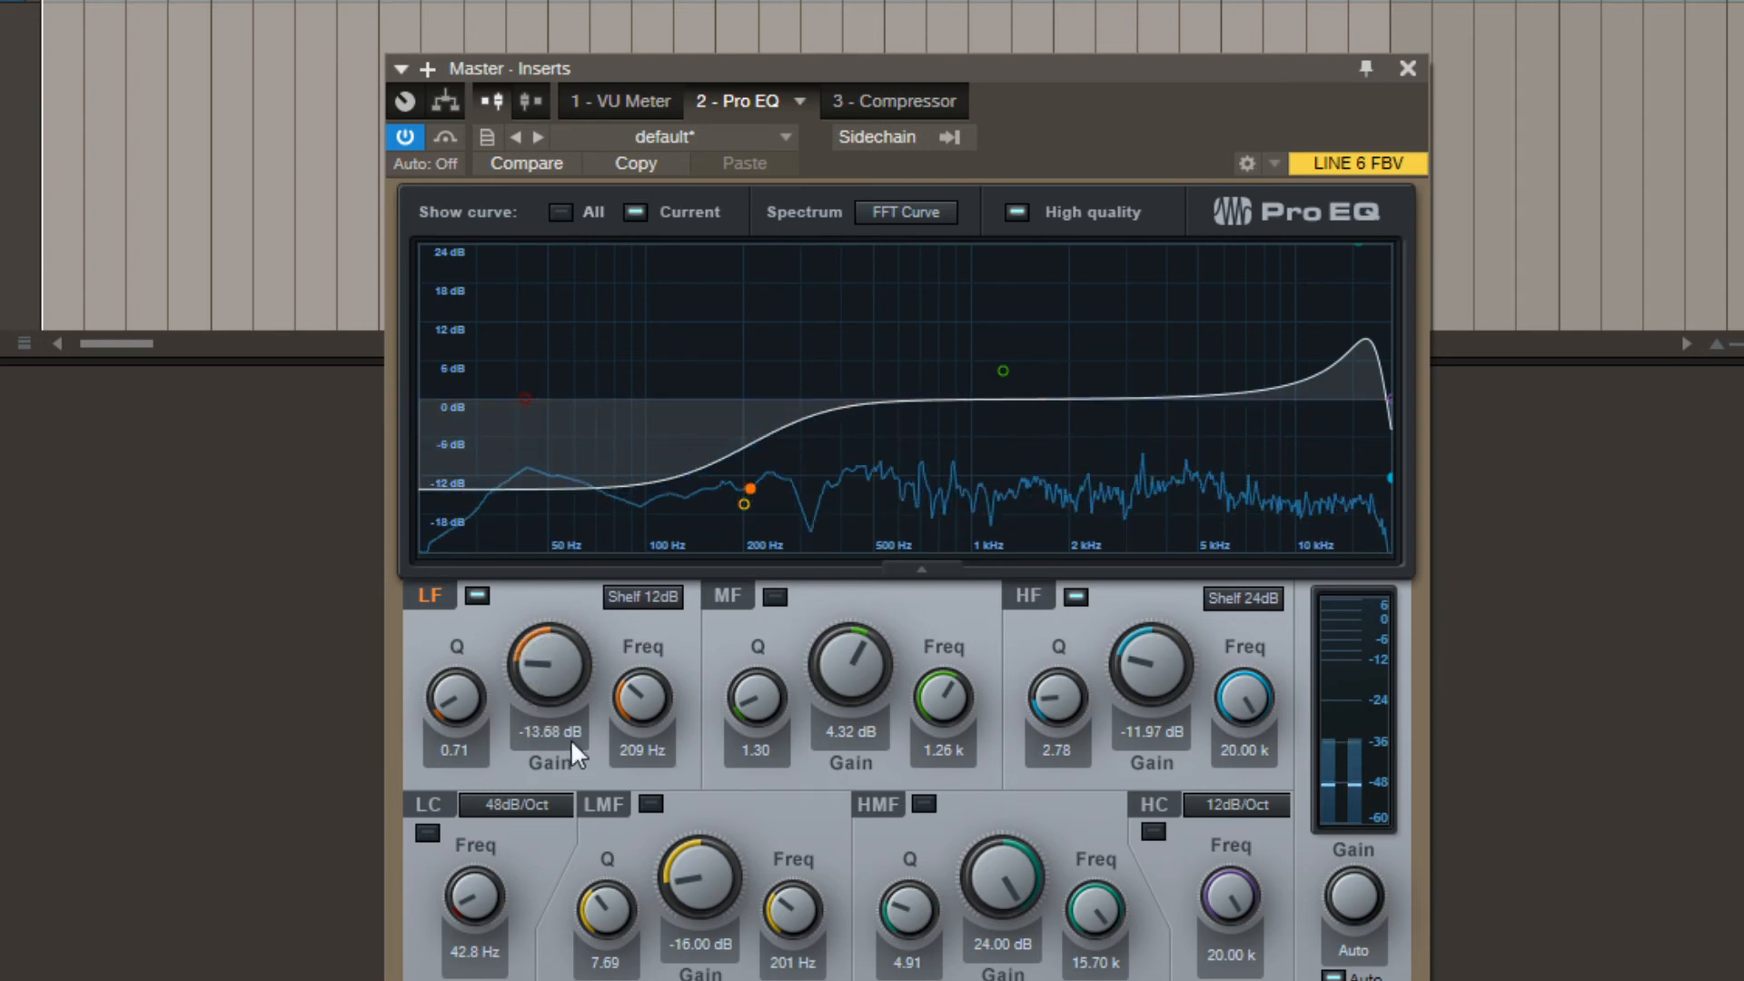
drag(640, 698, 647, 795)
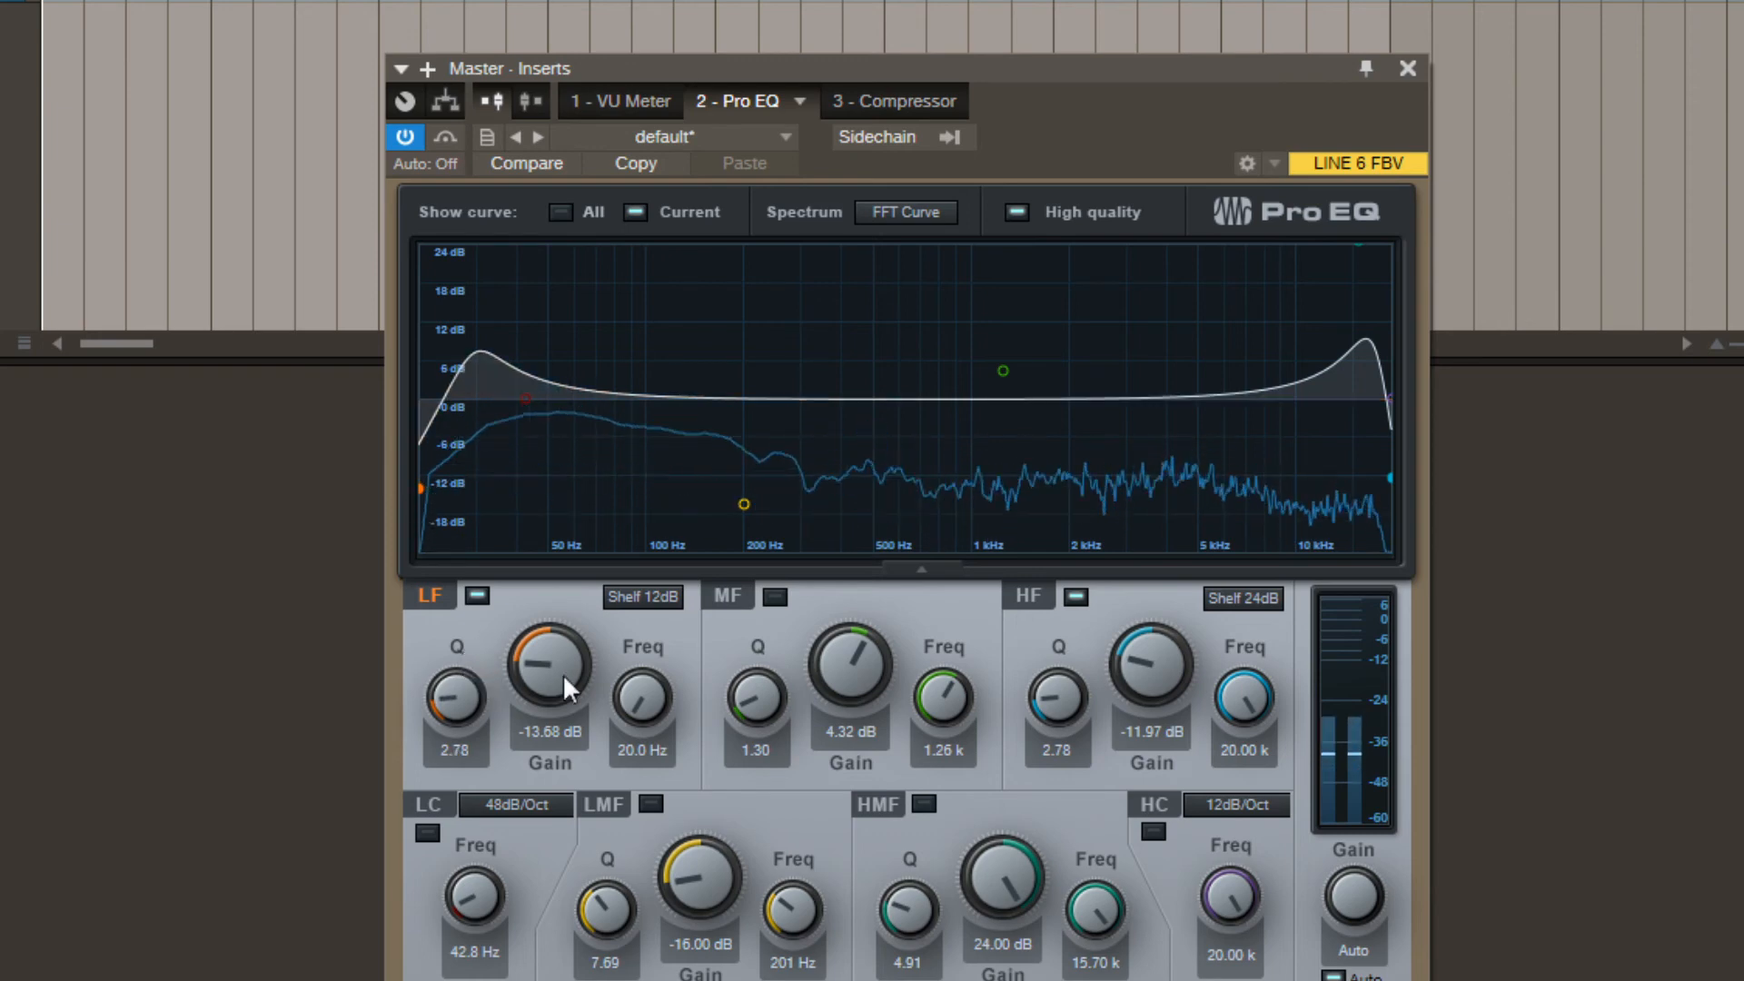
drag(641, 696, 652, 607)
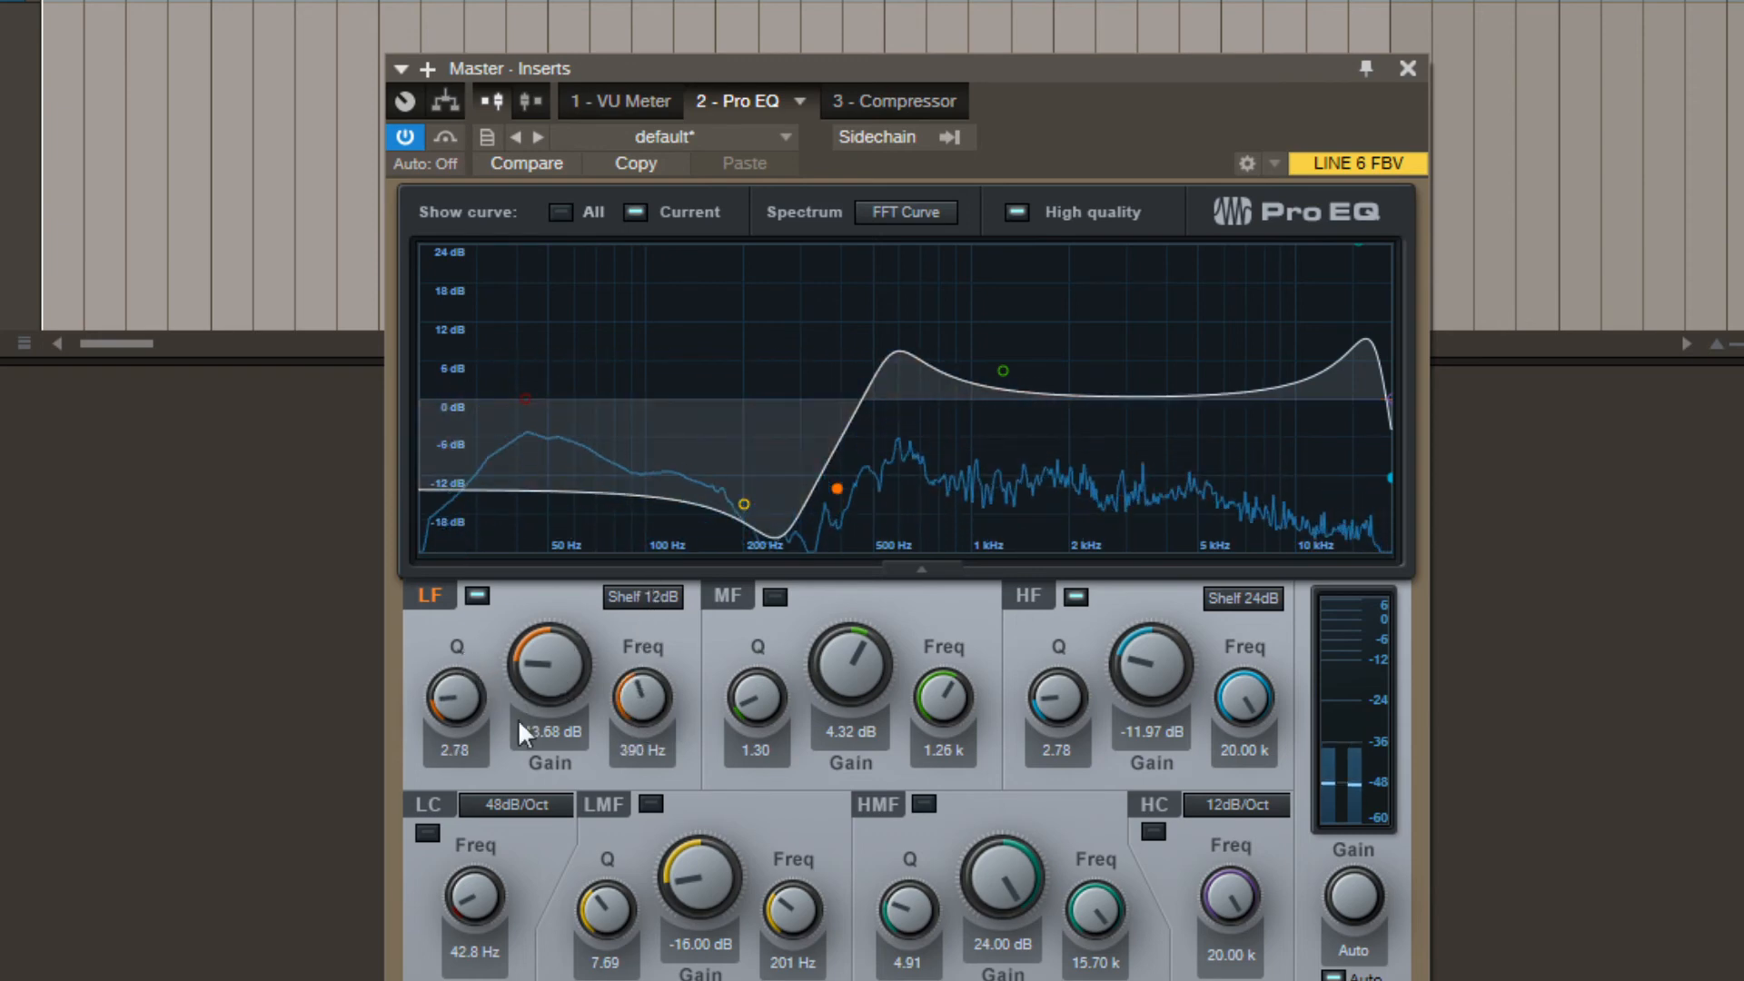
drag(539, 681, 538, 771)
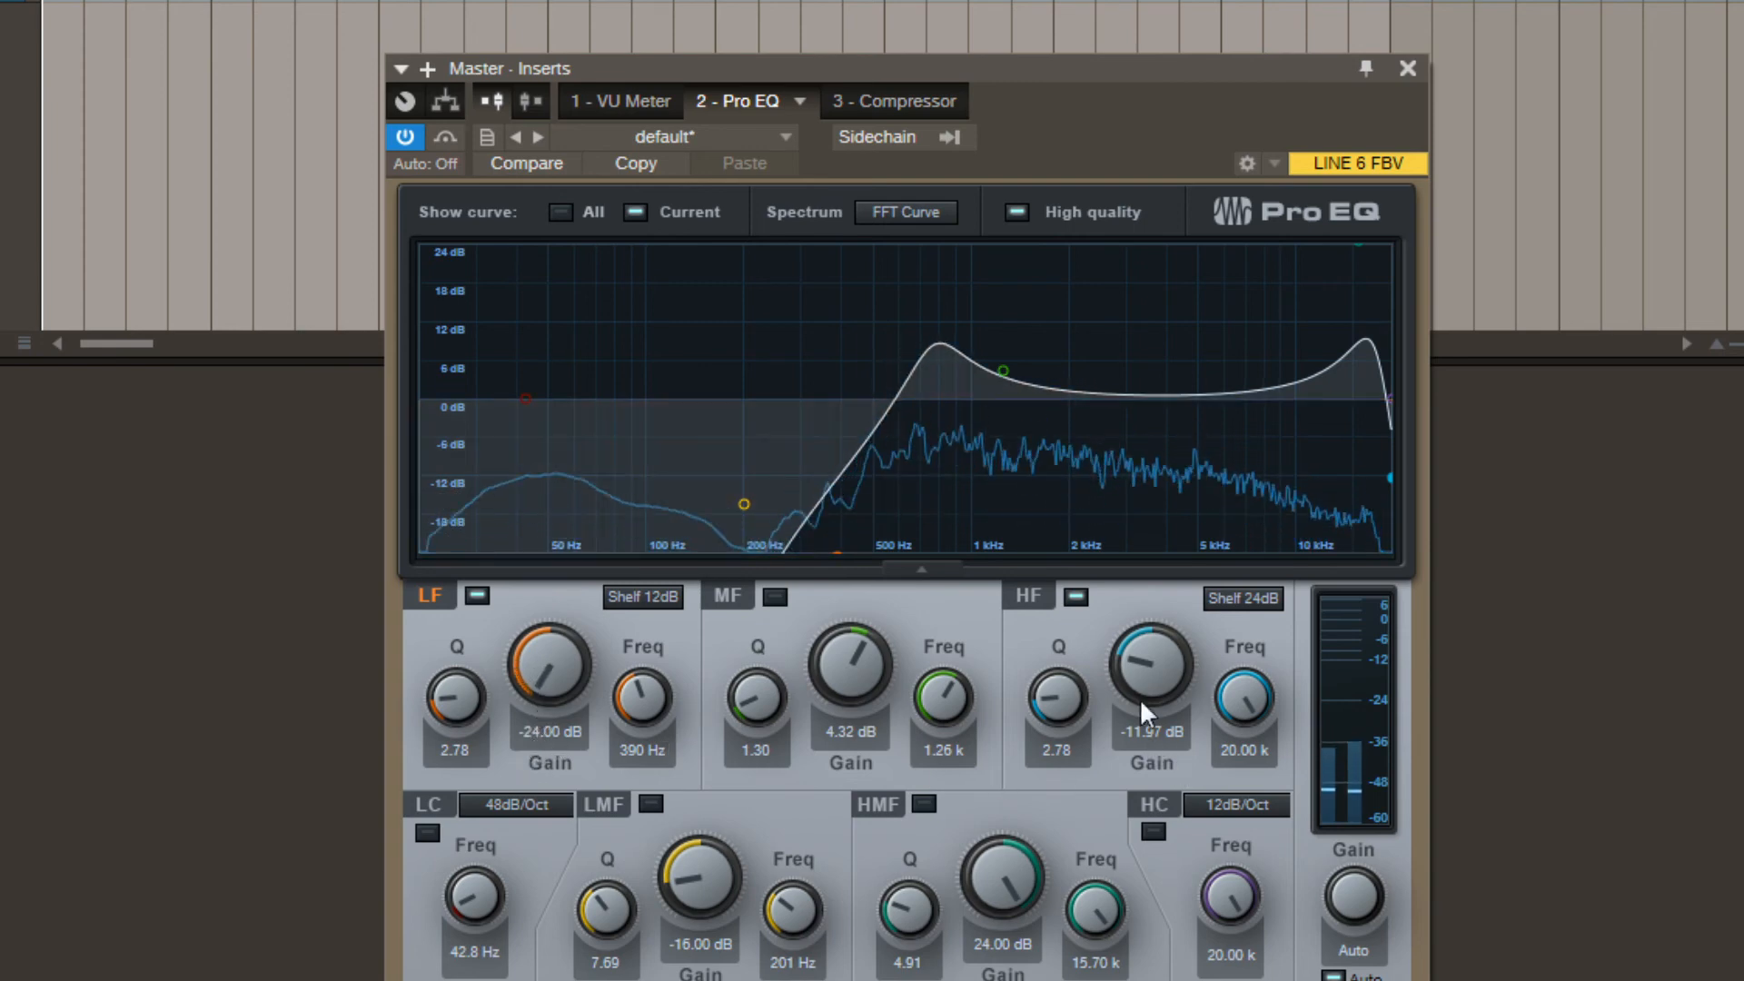
Lower the HF band's gain to -24.00 dB and set the Q of both the HF and LF bands to 2.00.
drag(1152, 688, 1151, 707)
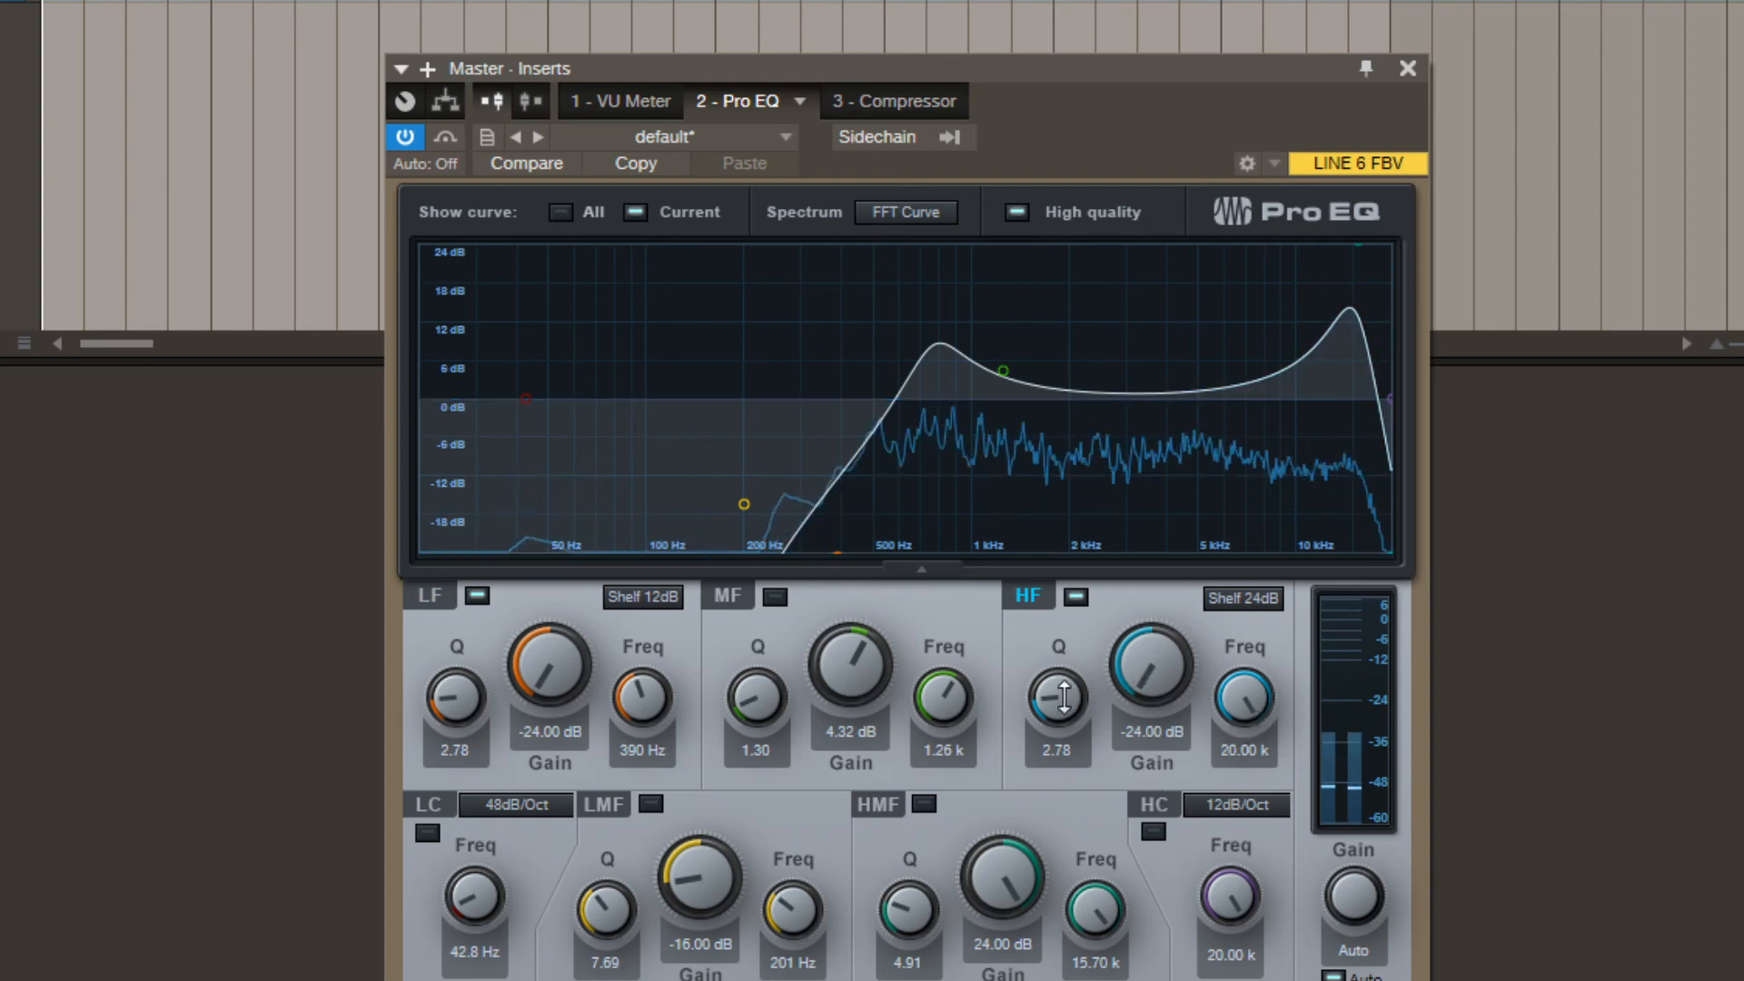
drag(1065, 703, 1069, 705)
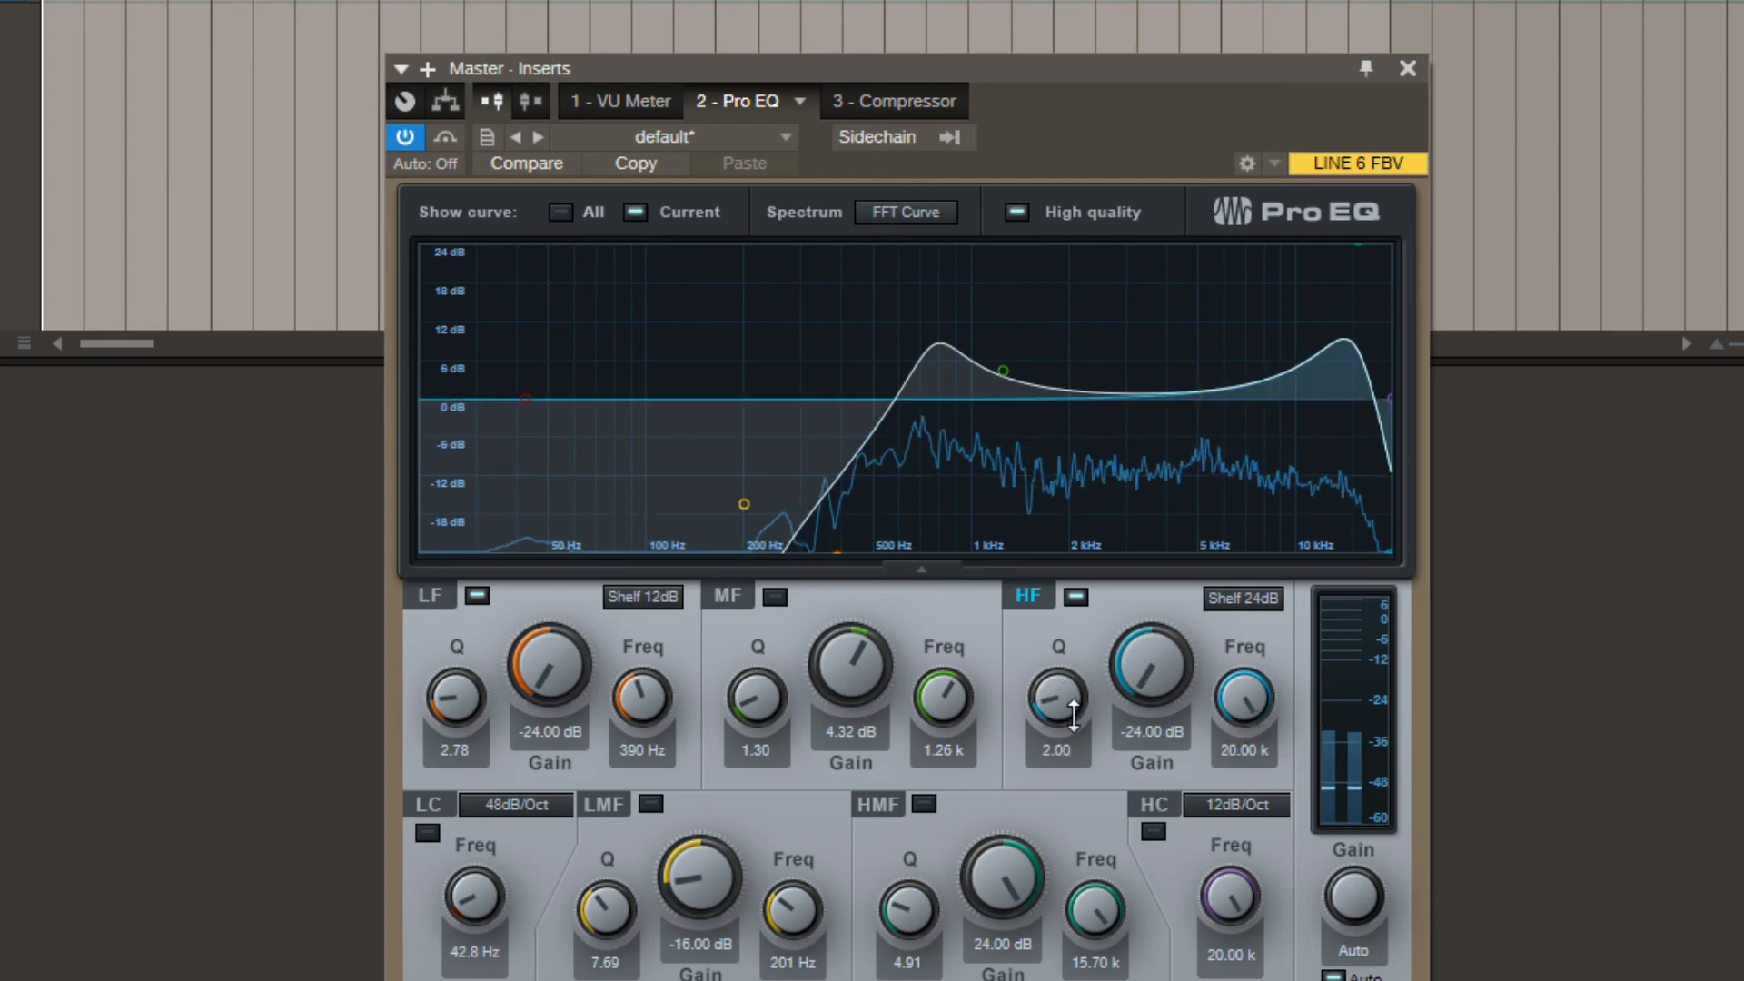
drag(472, 698, 471, 713)
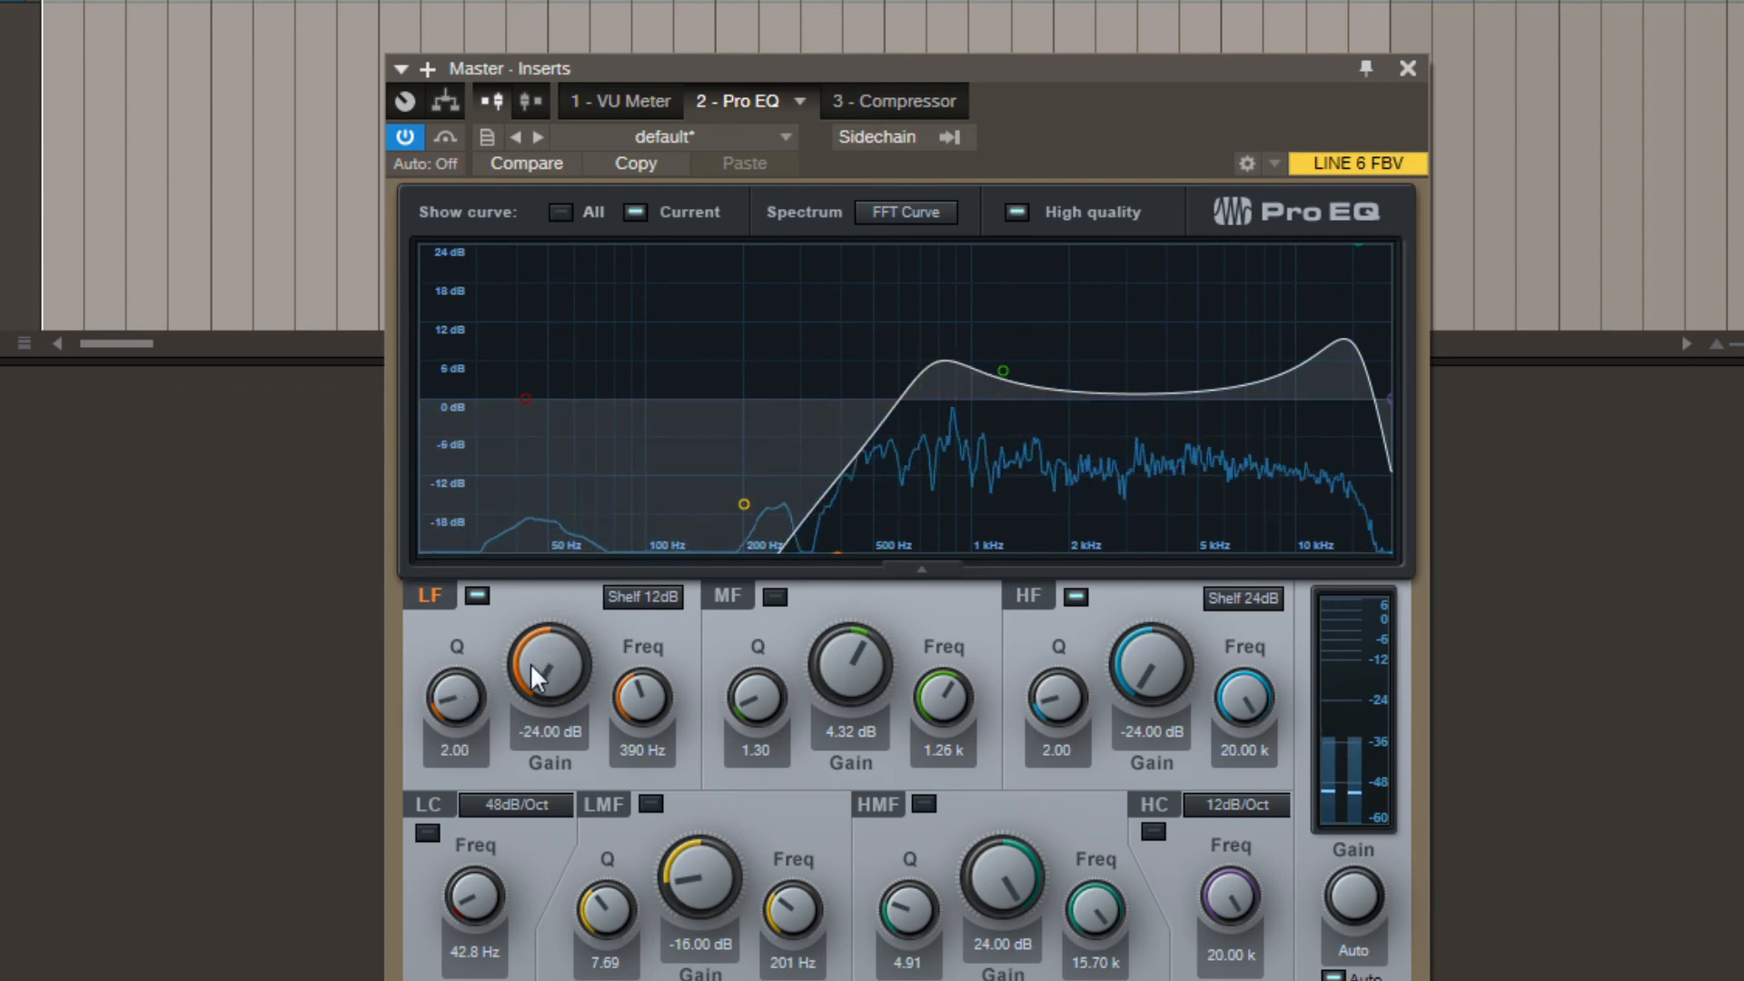
Sweep the LF frequency through 2.61 kHz down to 20.0 Hz and the HF frequency through 1.18 kHz up to 19.32 kHz.
drag(627, 707, 620, 812)
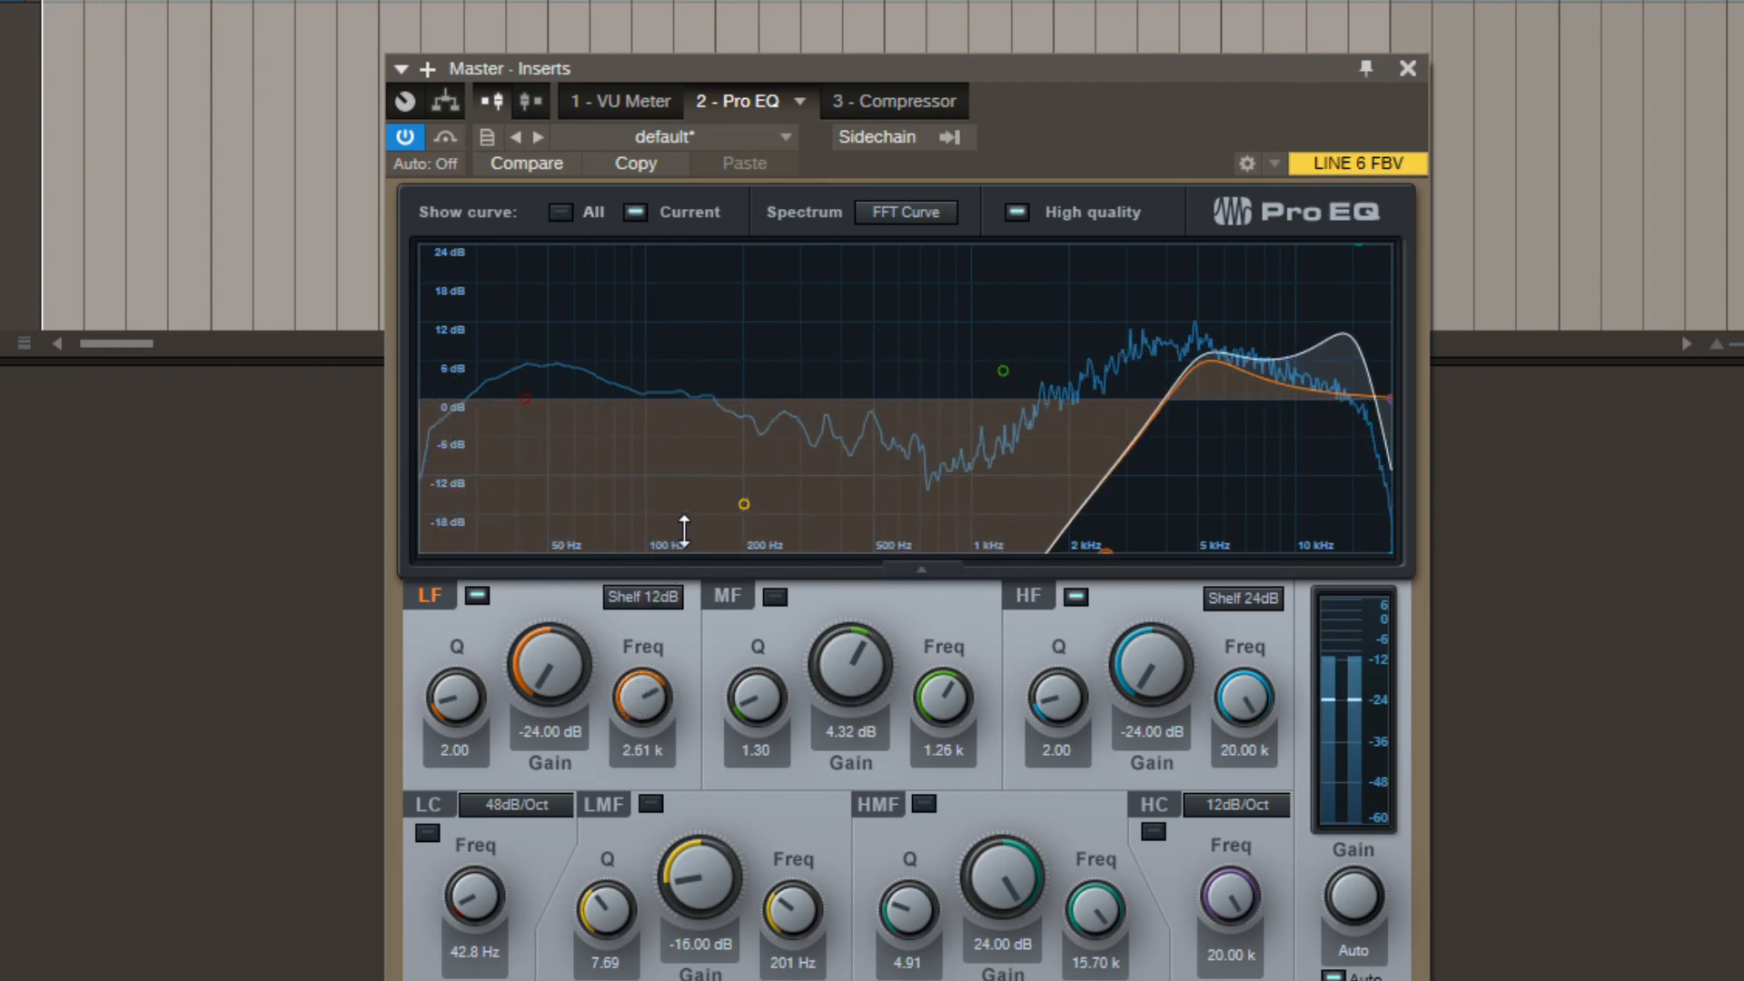
drag(688, 622, 673, 686)
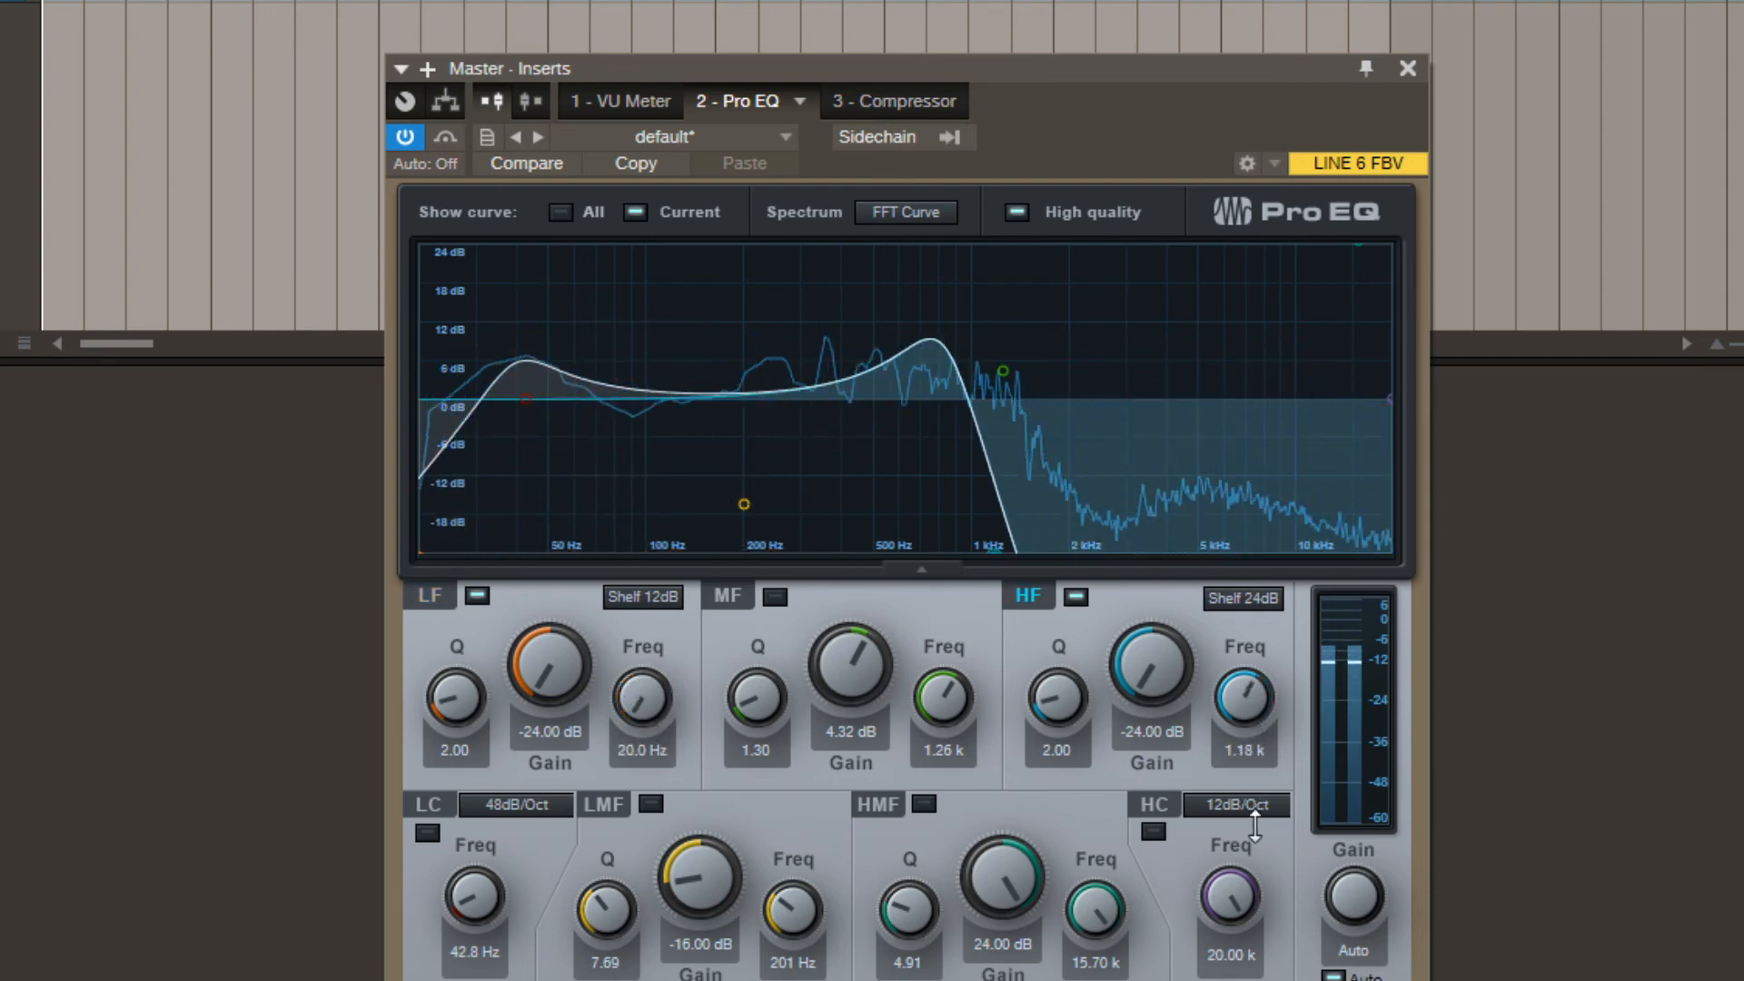
drag(1264, 799, 1272, 736)
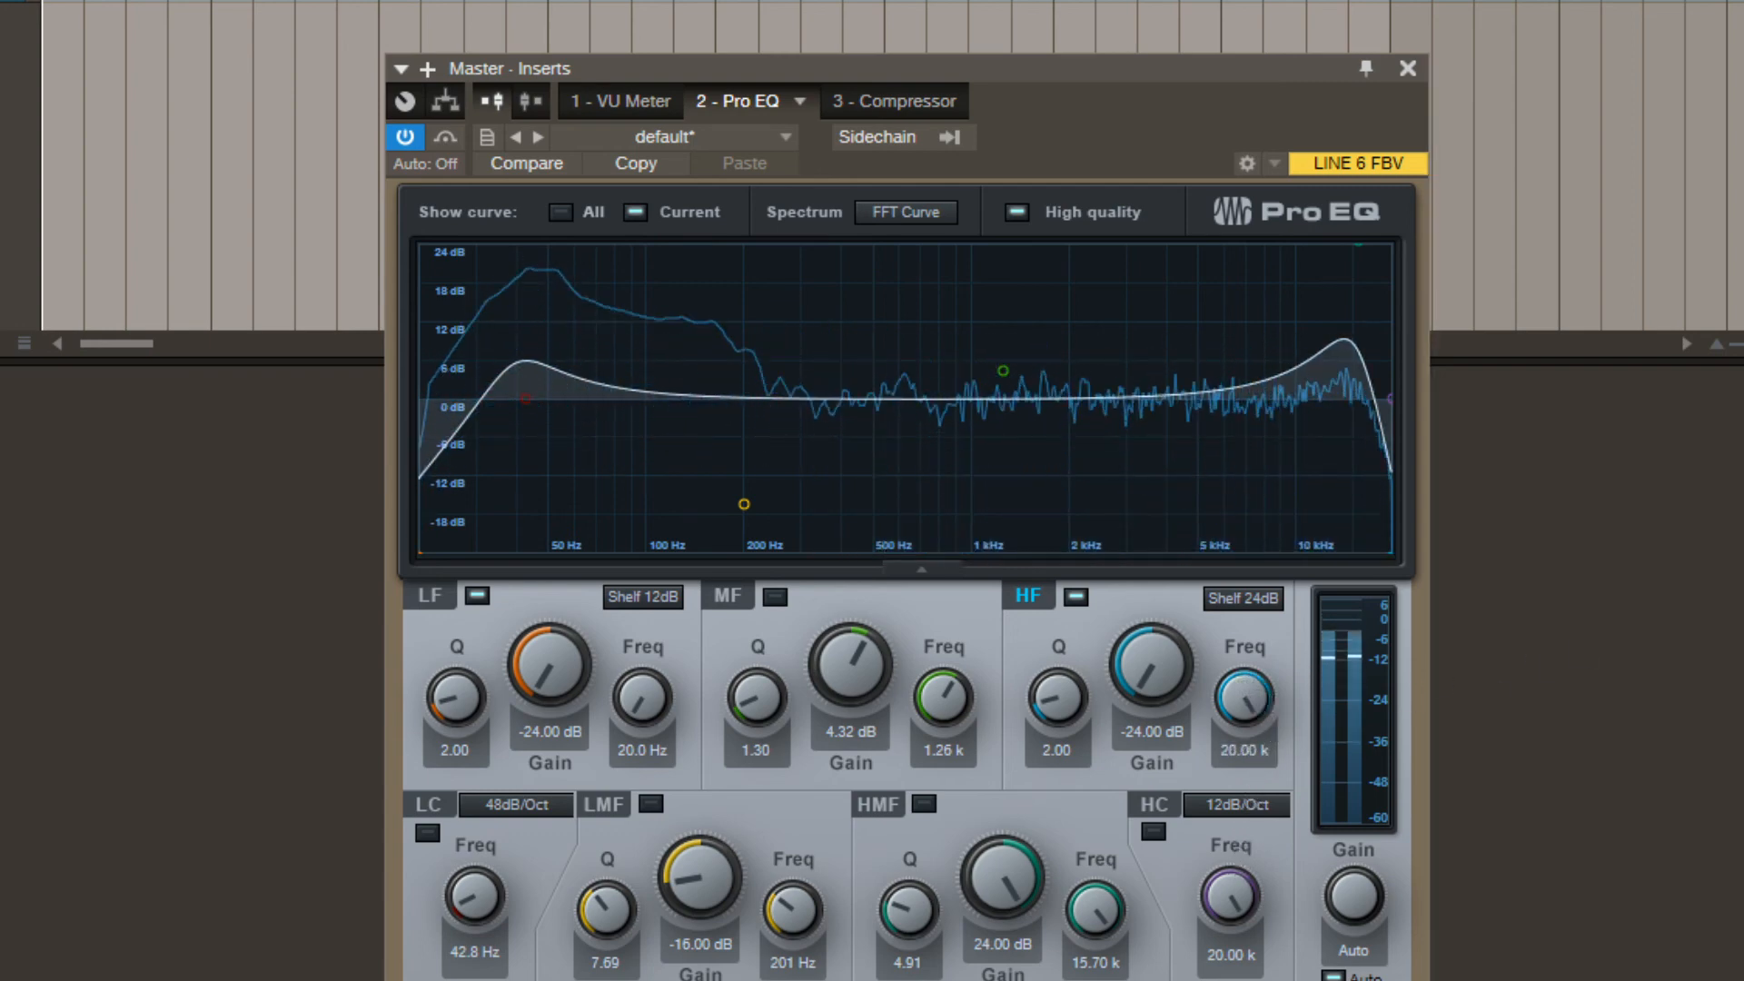
mouse_move(1245, 691)
mouse_down()
mouse_move(1226, 849)
mouse_move(1262, 704)
mouse_up()
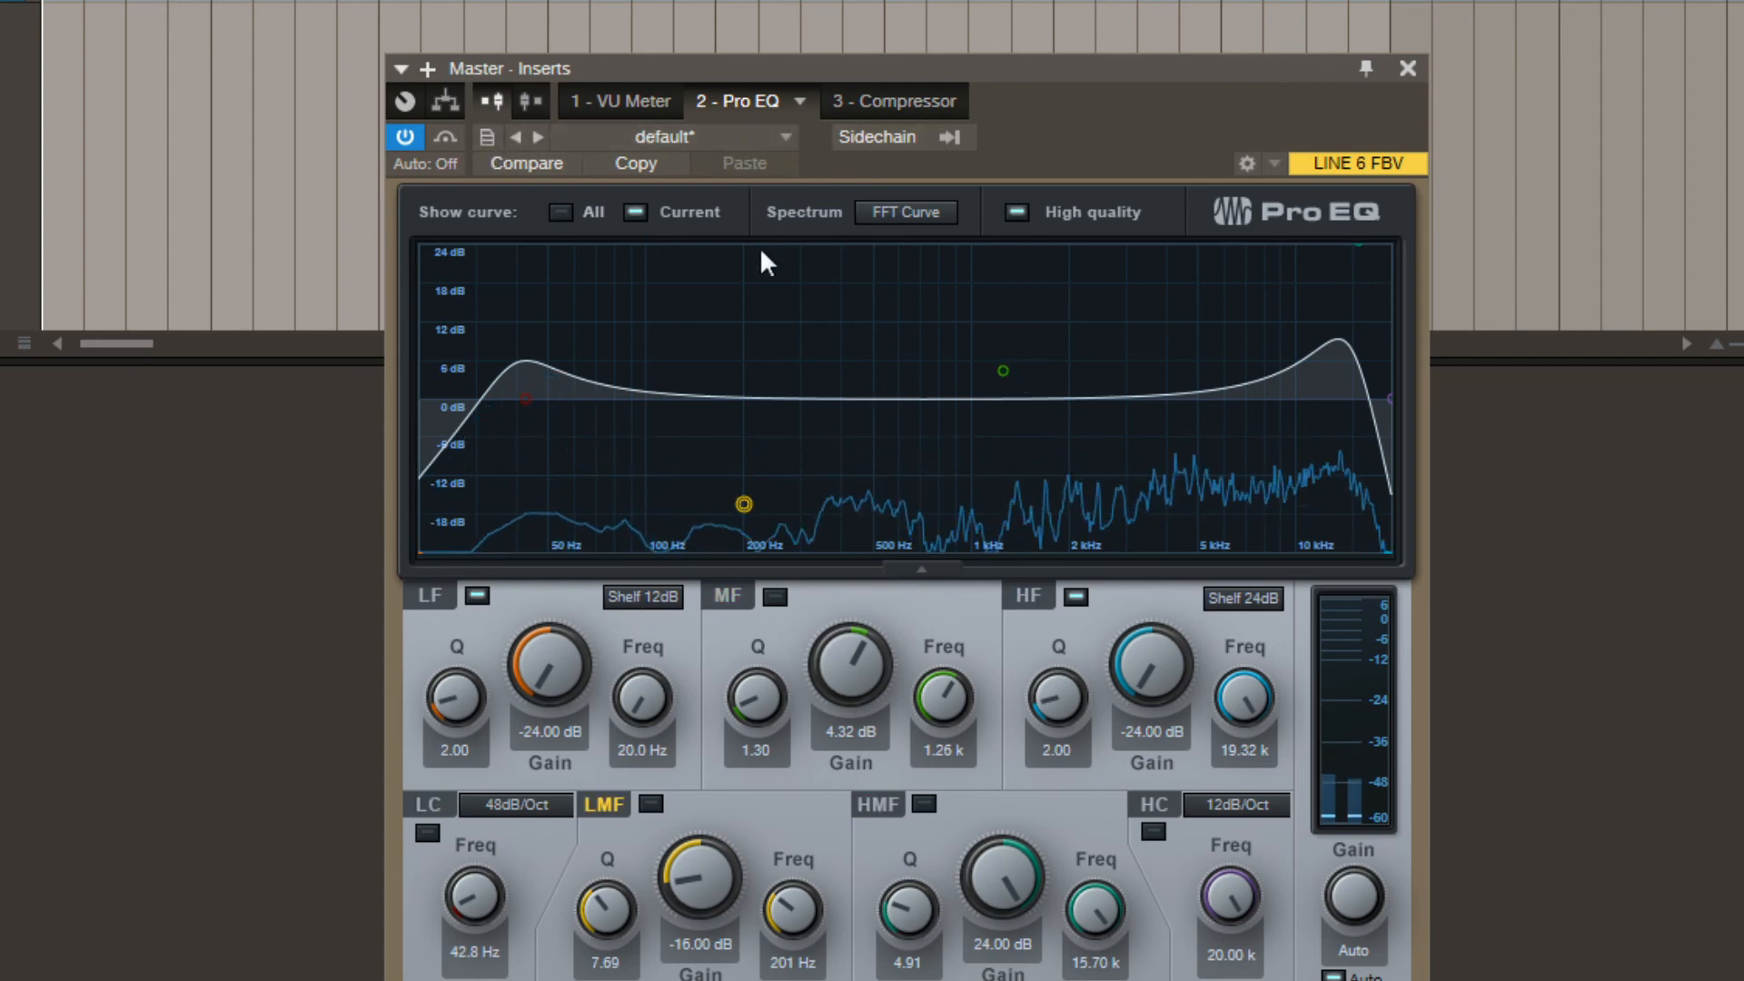
Try the Third Octave spectrum display and return it to FFT Curve.
click(882, 211)
click(923, 279)
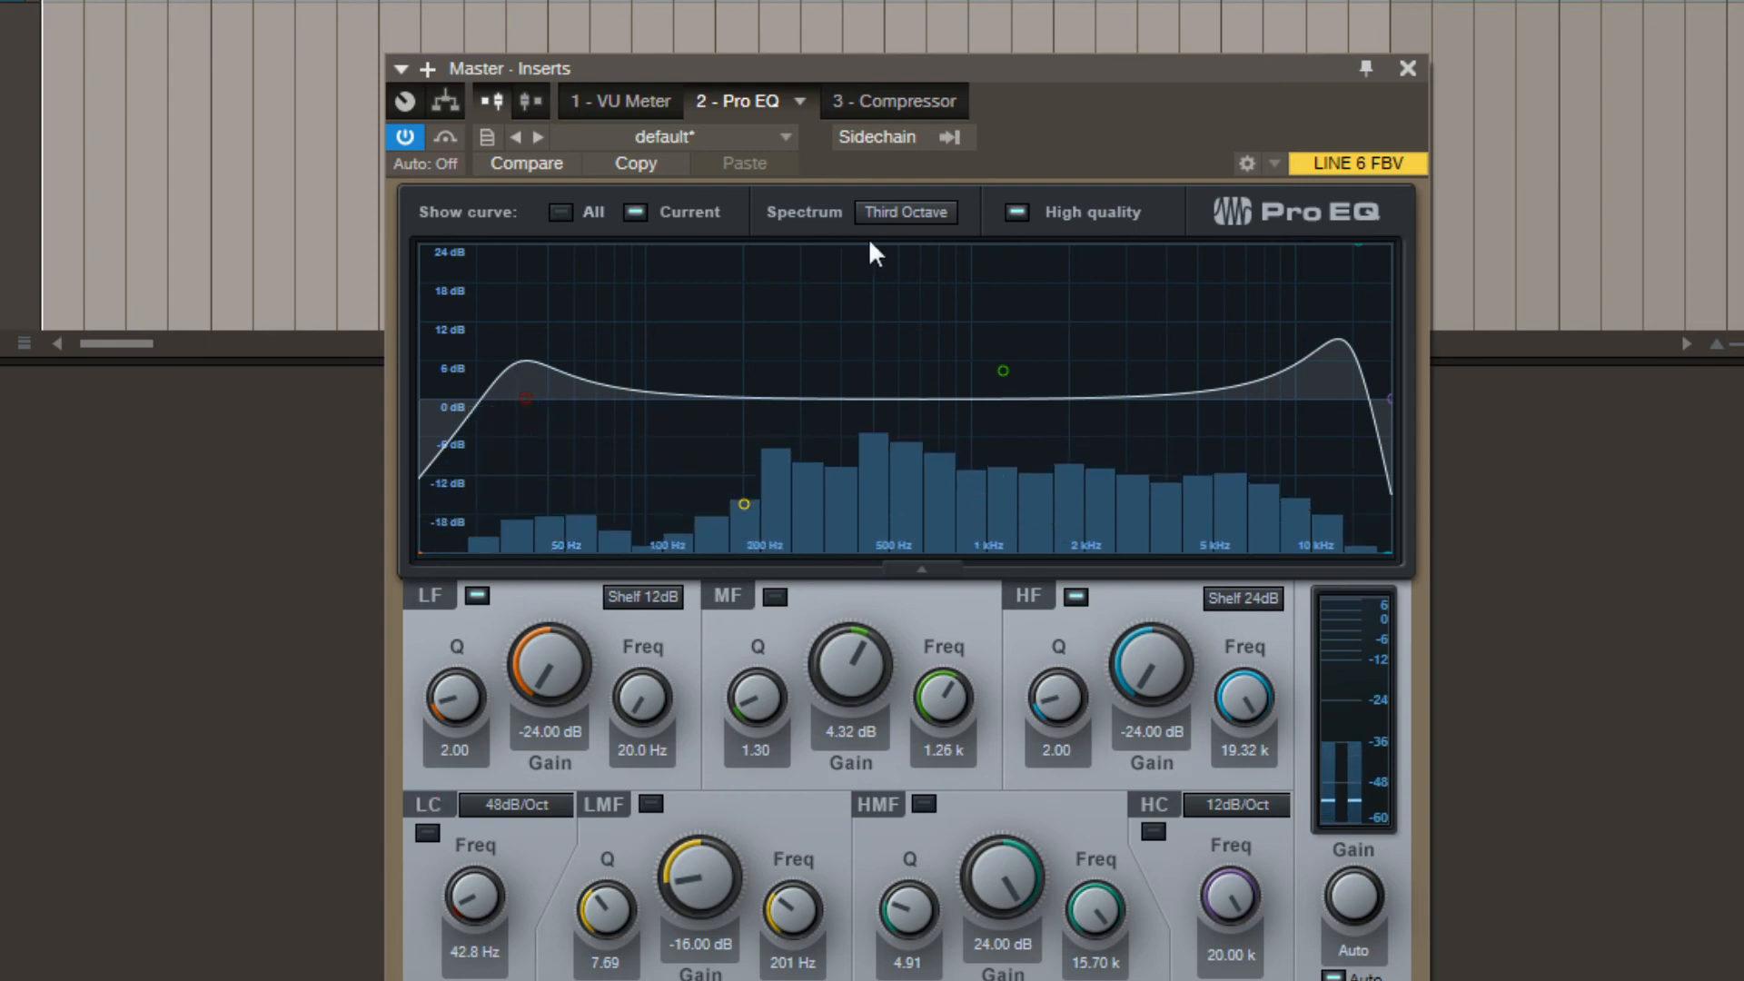
click(903, 212)
click(950, 317)
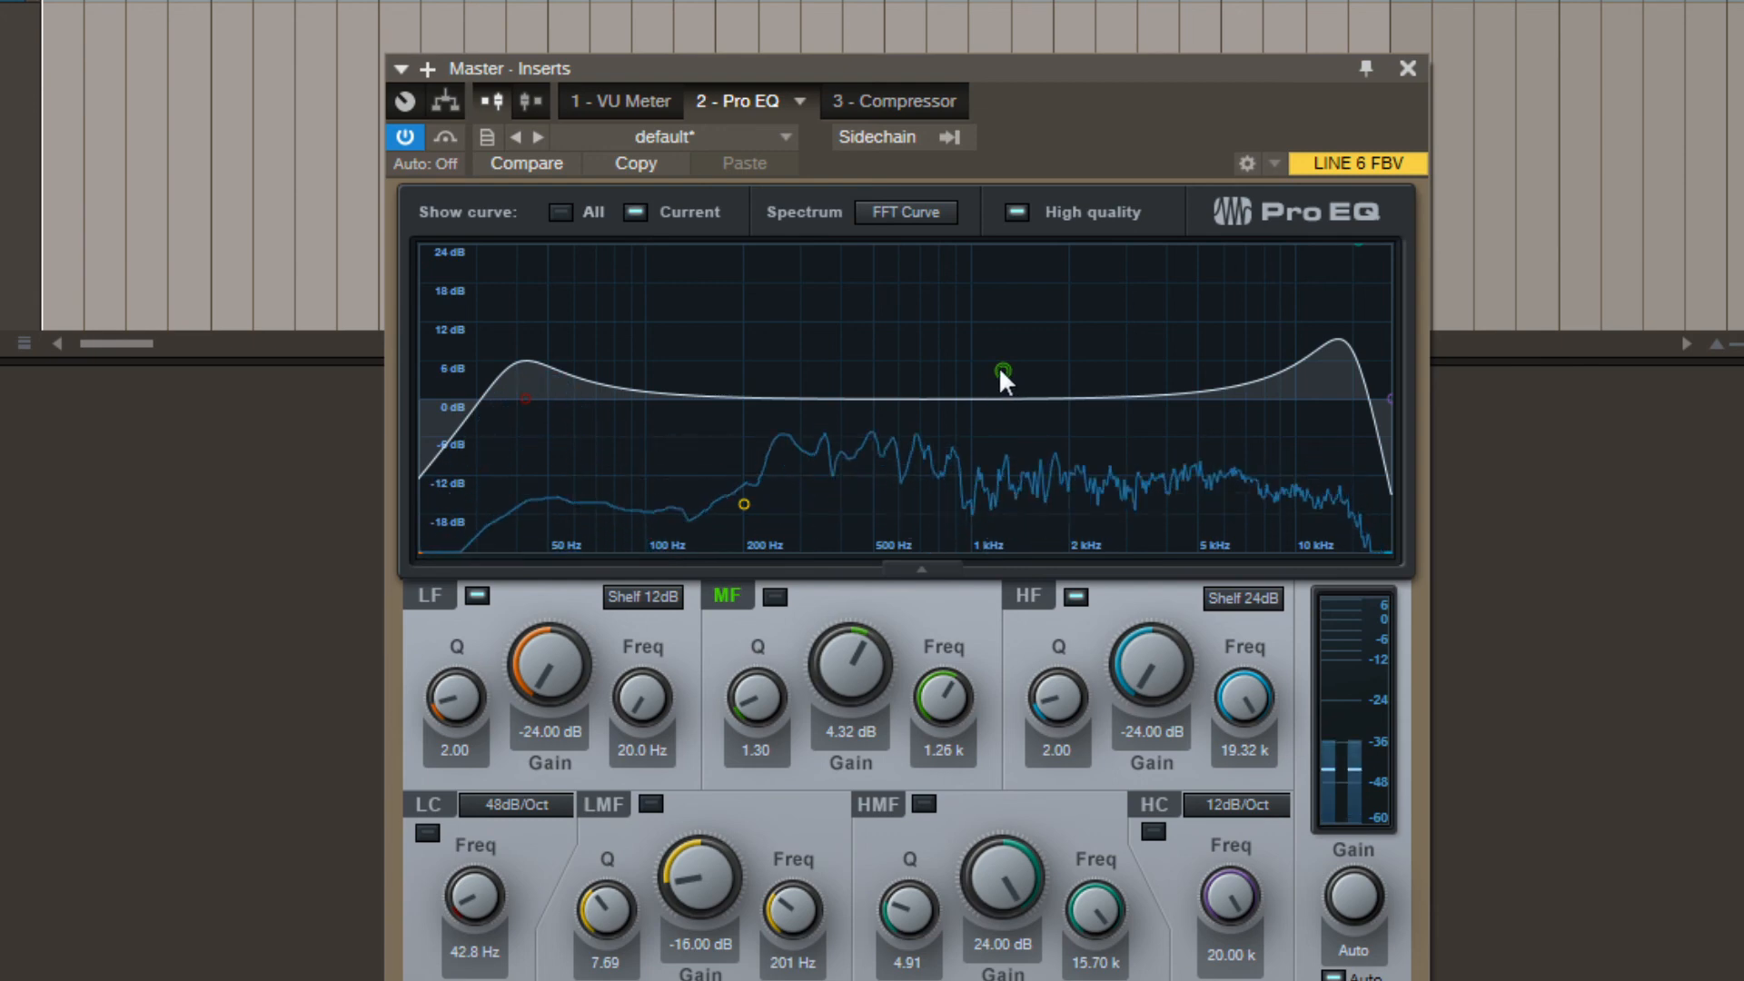
Enable the MF band as a gentle cut of -0.94 dB at 1.31 kHz with a Q of 0.70.
drag(1002, 371, 1008, 406)
scroll(1010, 478, up, 6)
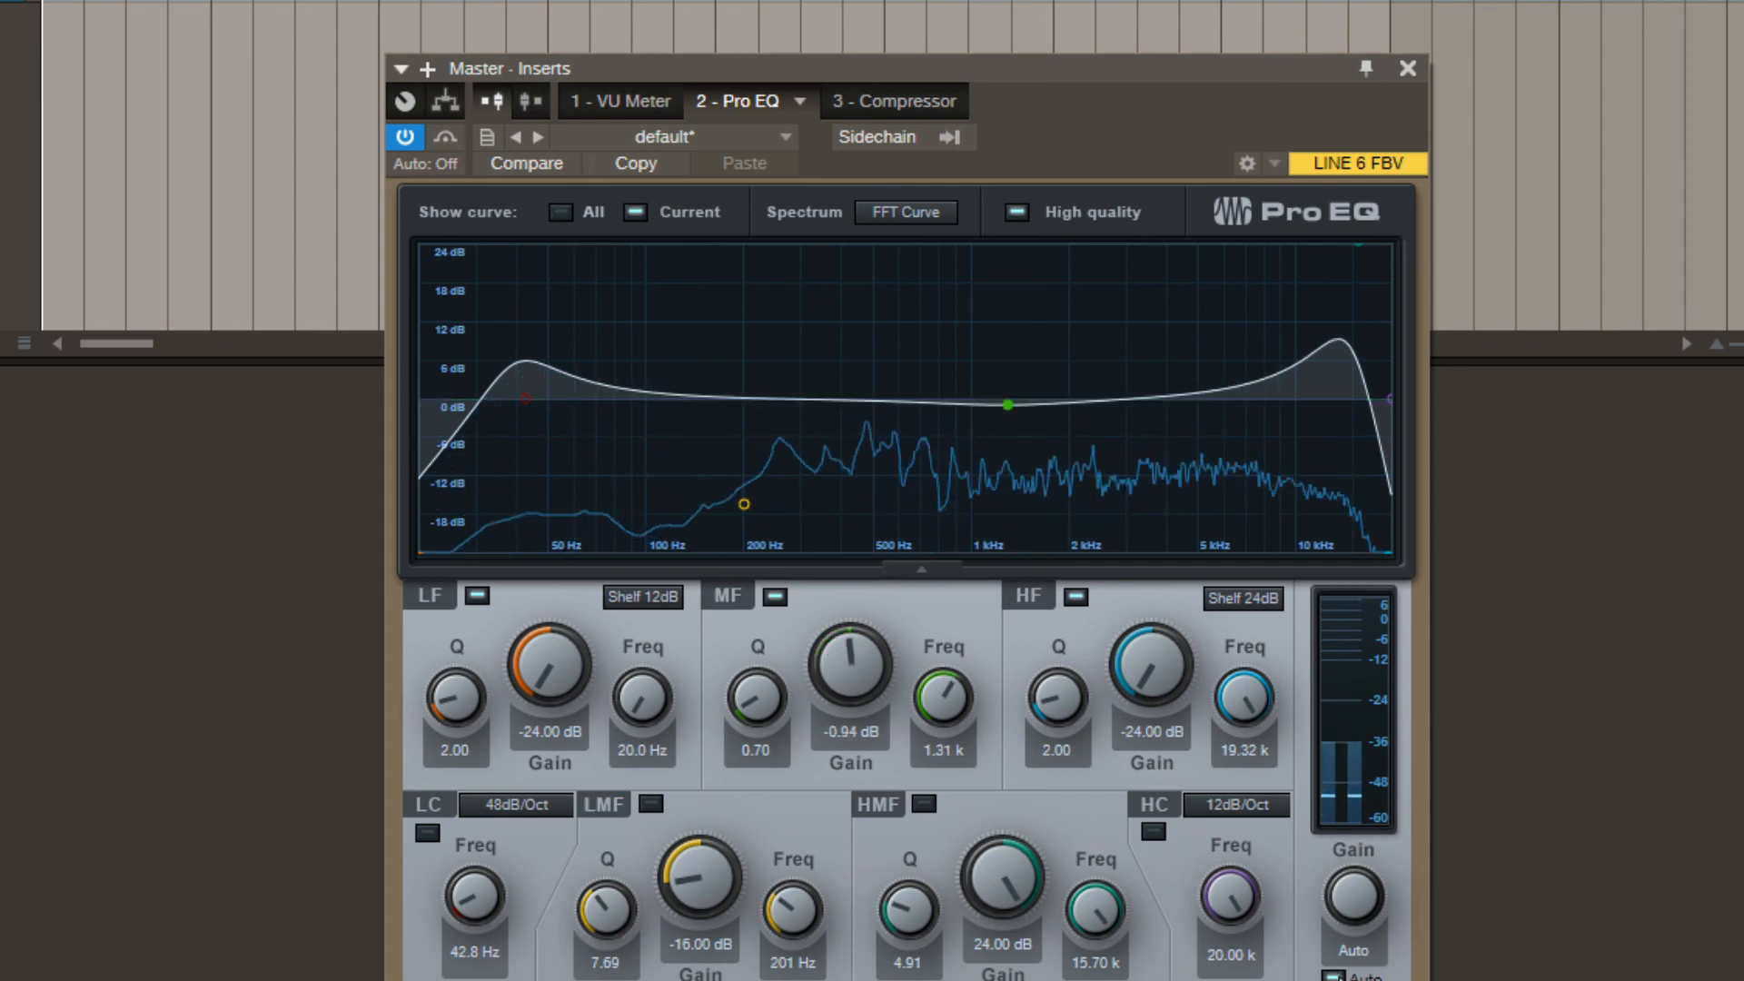
Switch off the LF and HF bands and compare the sound with the MF band off and on.
click(474, 599)
click(1075, 597)
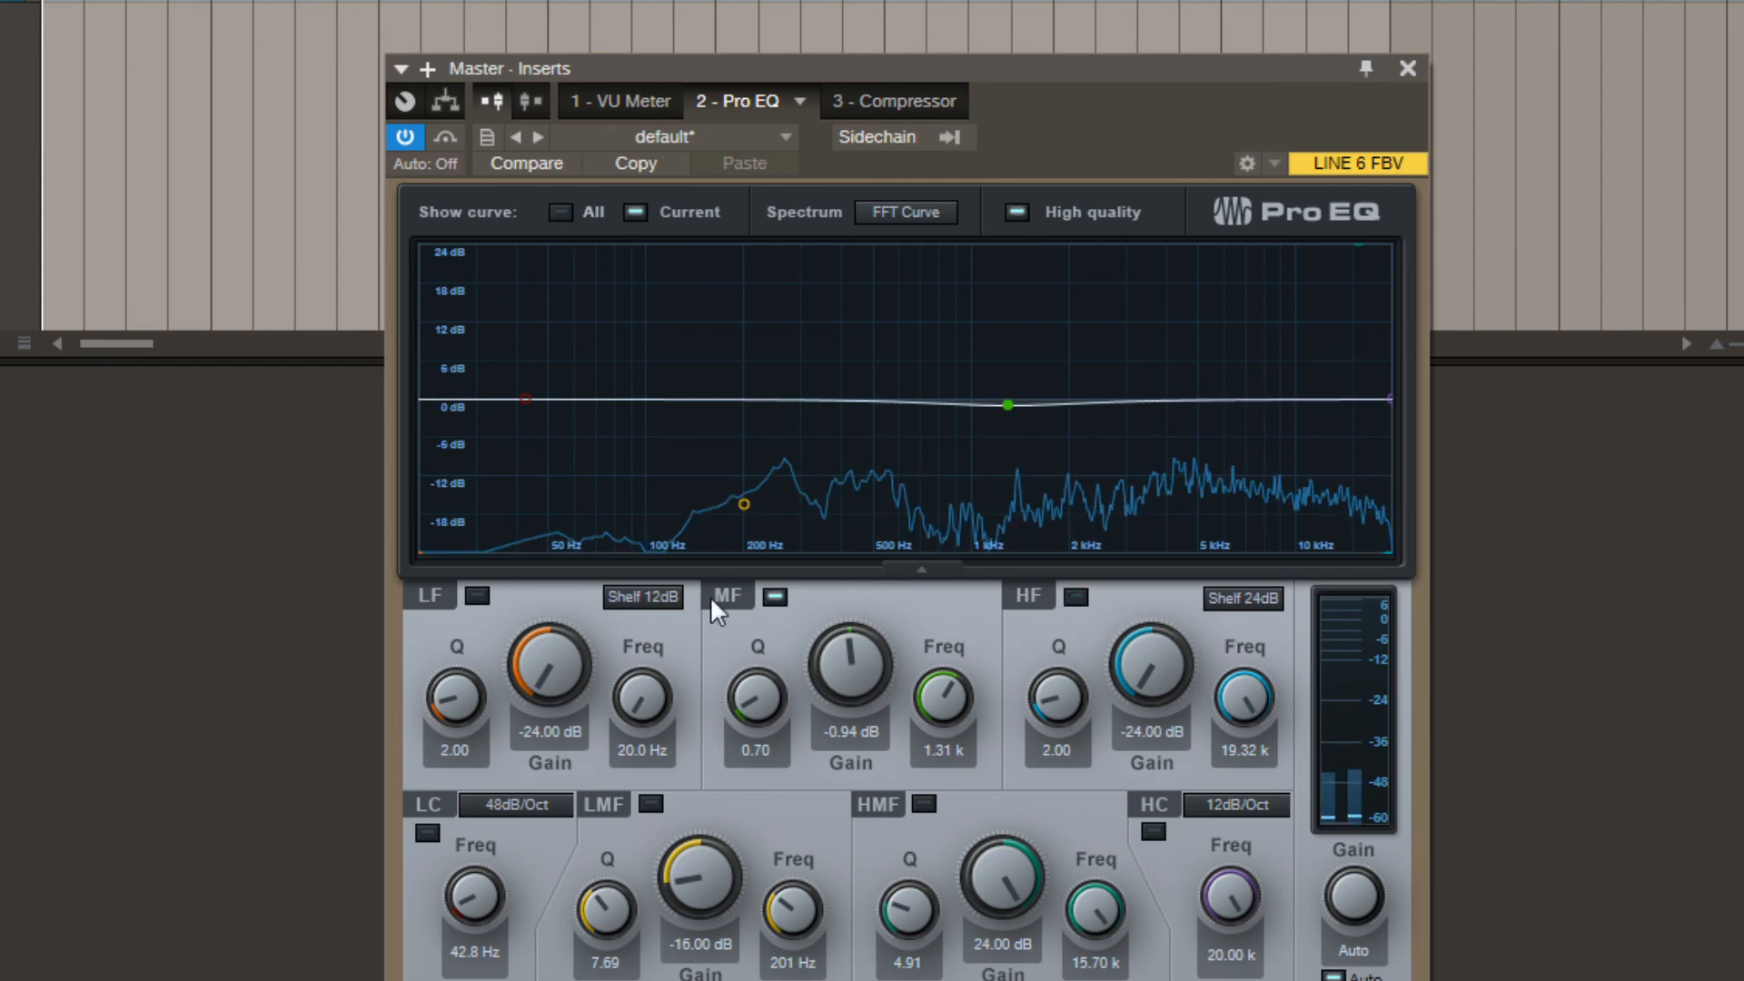
click(776, 597)
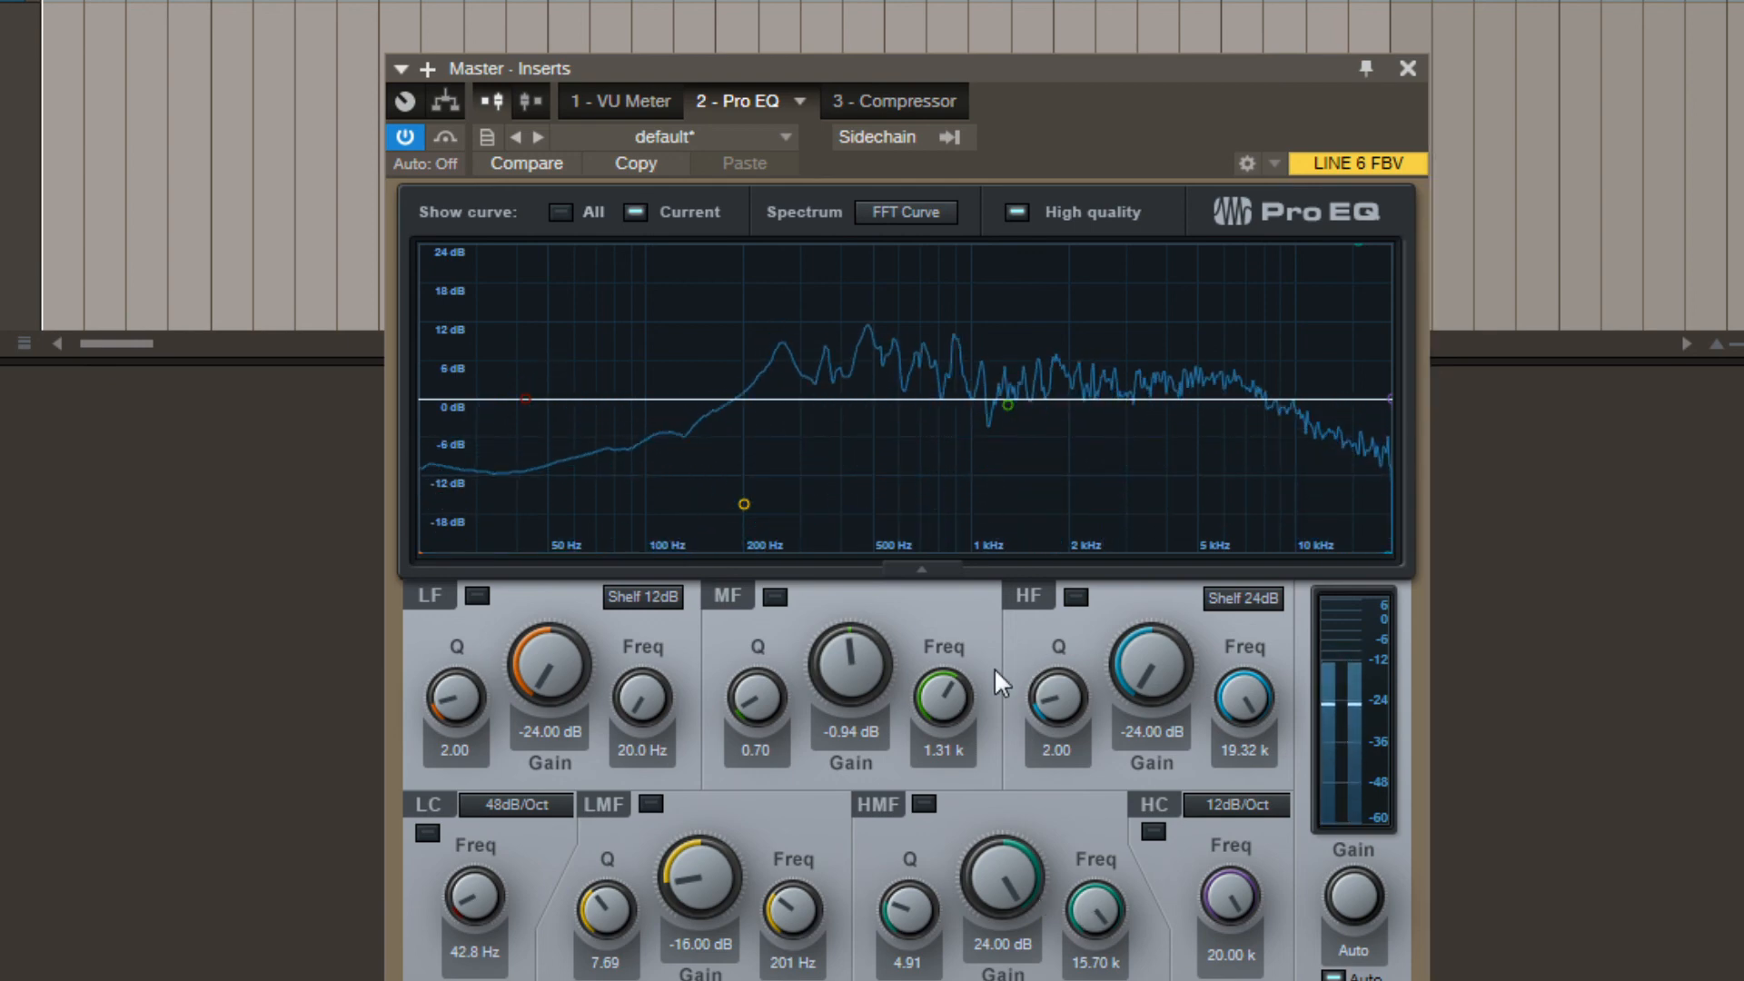
click(776, 597)
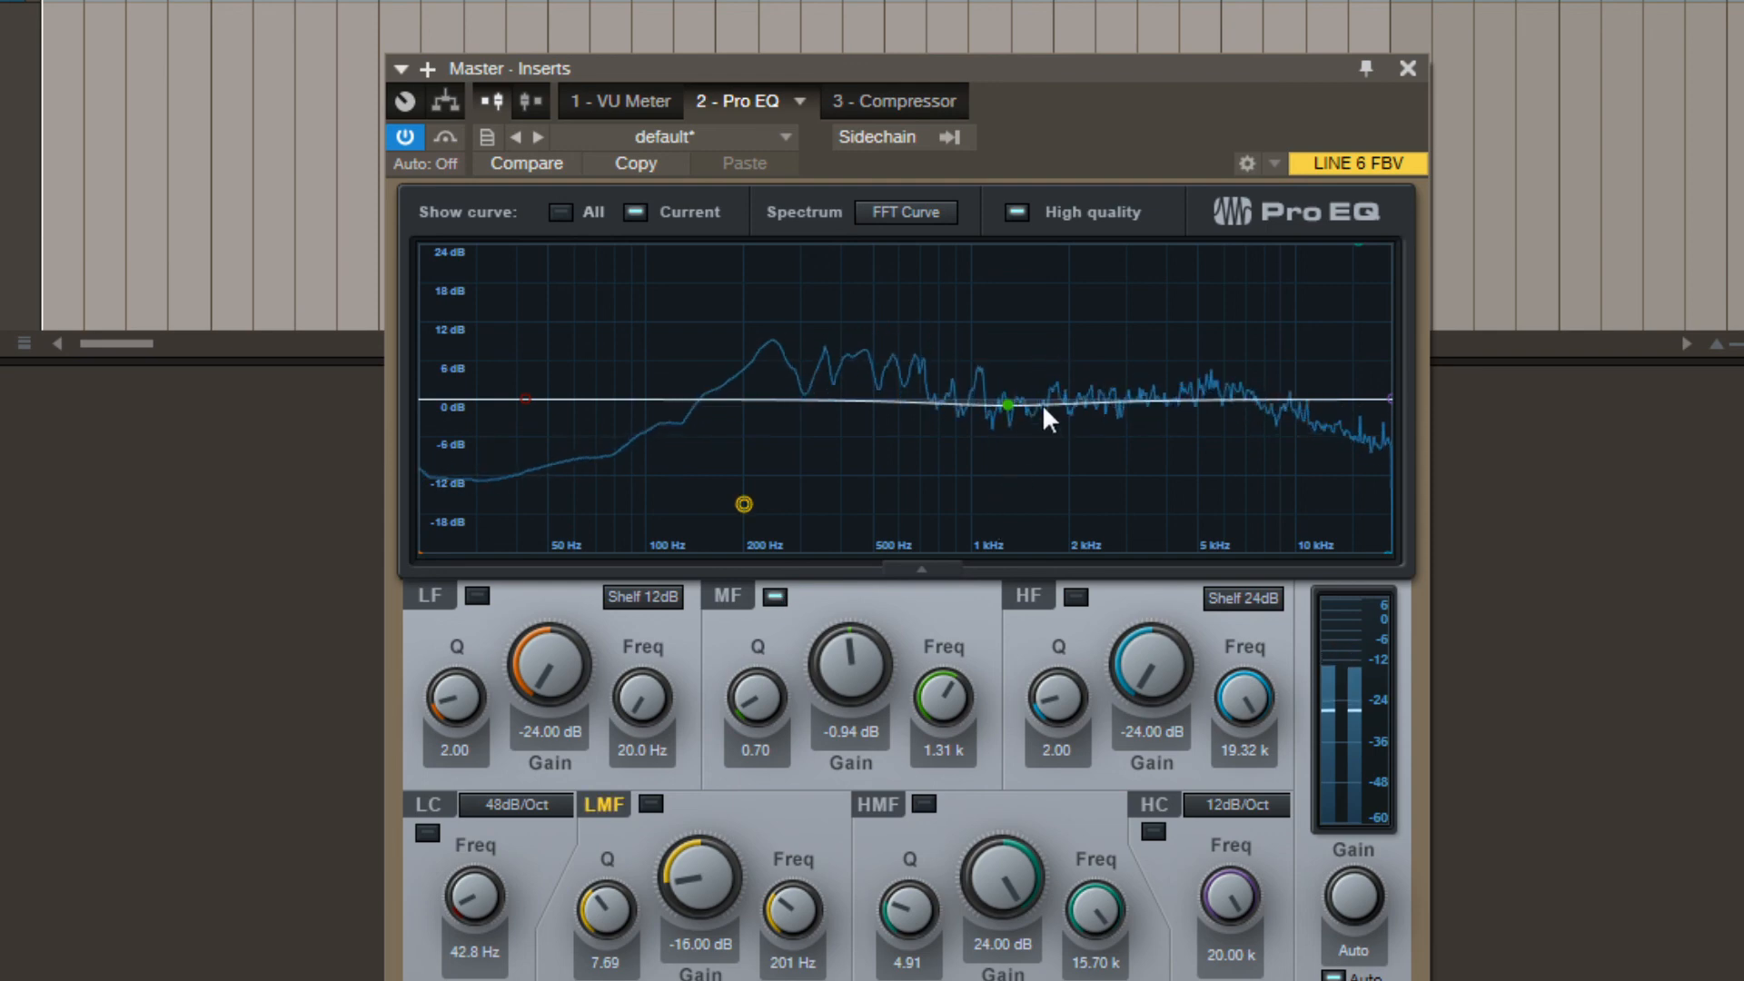
Enable the LMF band at -0.24 dB and 1.17 kHz with a Q of 0.10.
drag(1043, 404, 998, 405)
scroll(994, 363, down, 10)
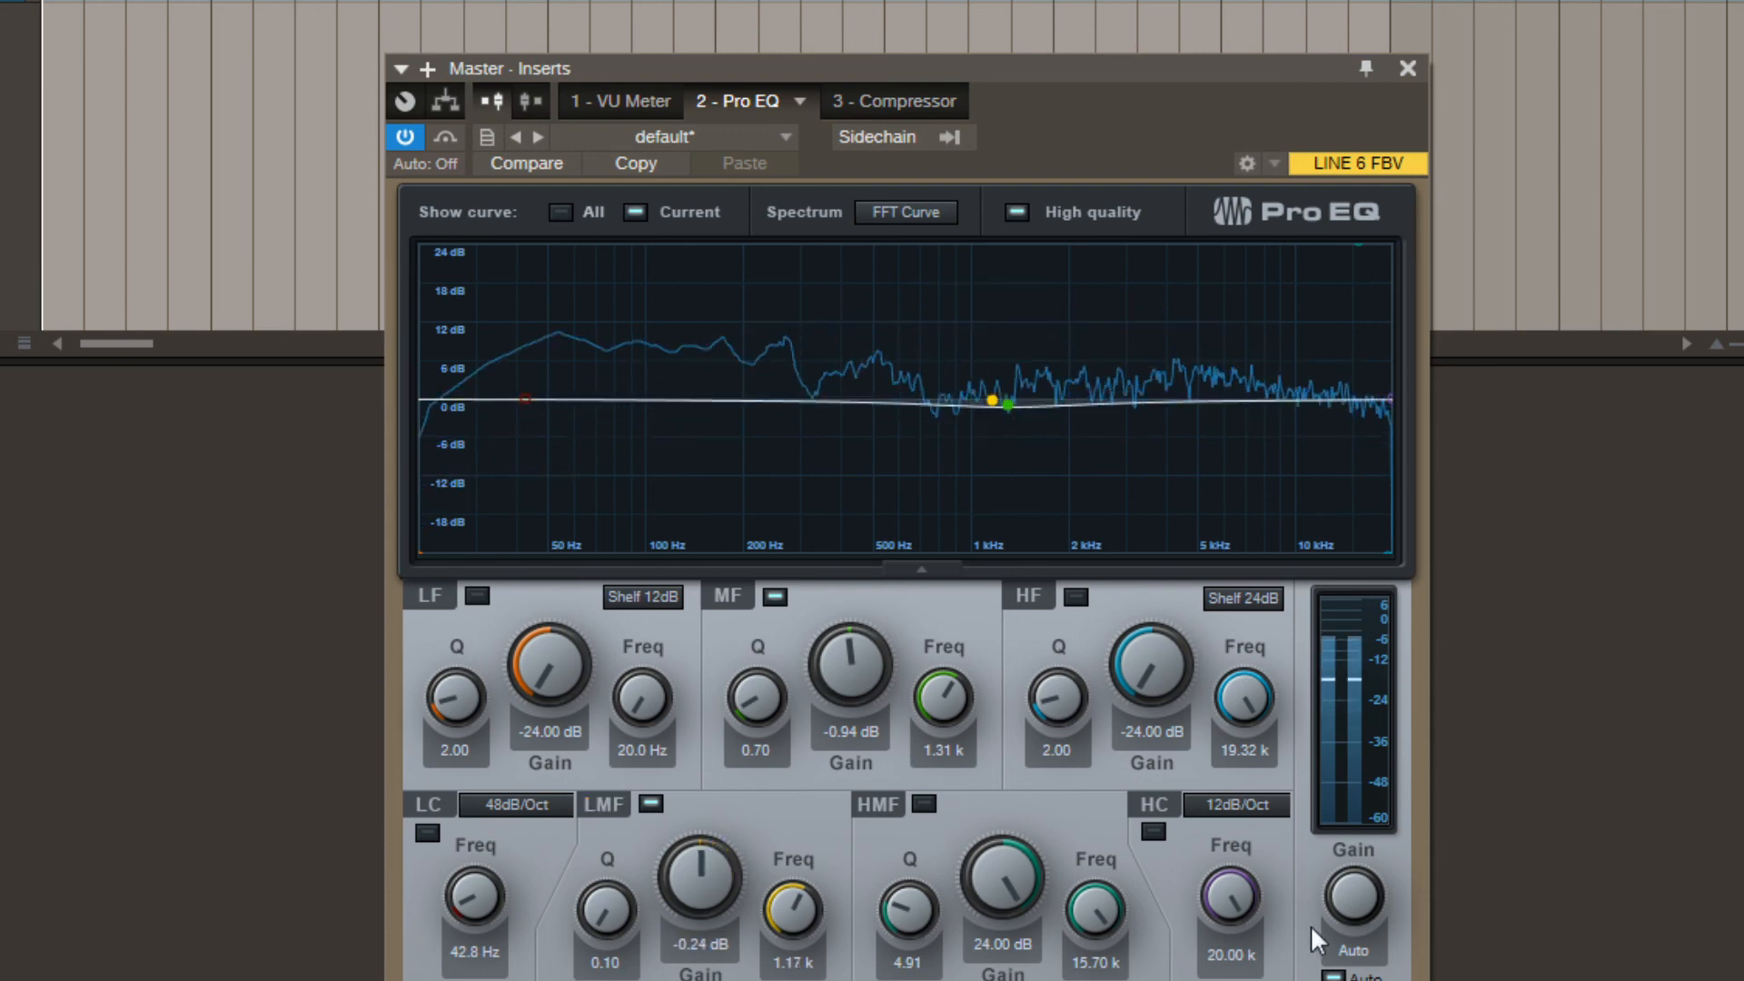
Turn off automatic output gain and move the LMF band through -0.94 dB at 1.21 kHz to 0.71 dB at 497 Hz with a Q of 0.70.
click(1333, 974)
mouse_move(997, 394)
mouse_down()
mouse_move(996, 528)
mouse_move(1017, 346)
mouse_move(1001, 242)
mouse_move(996, 404)
mouse_up()
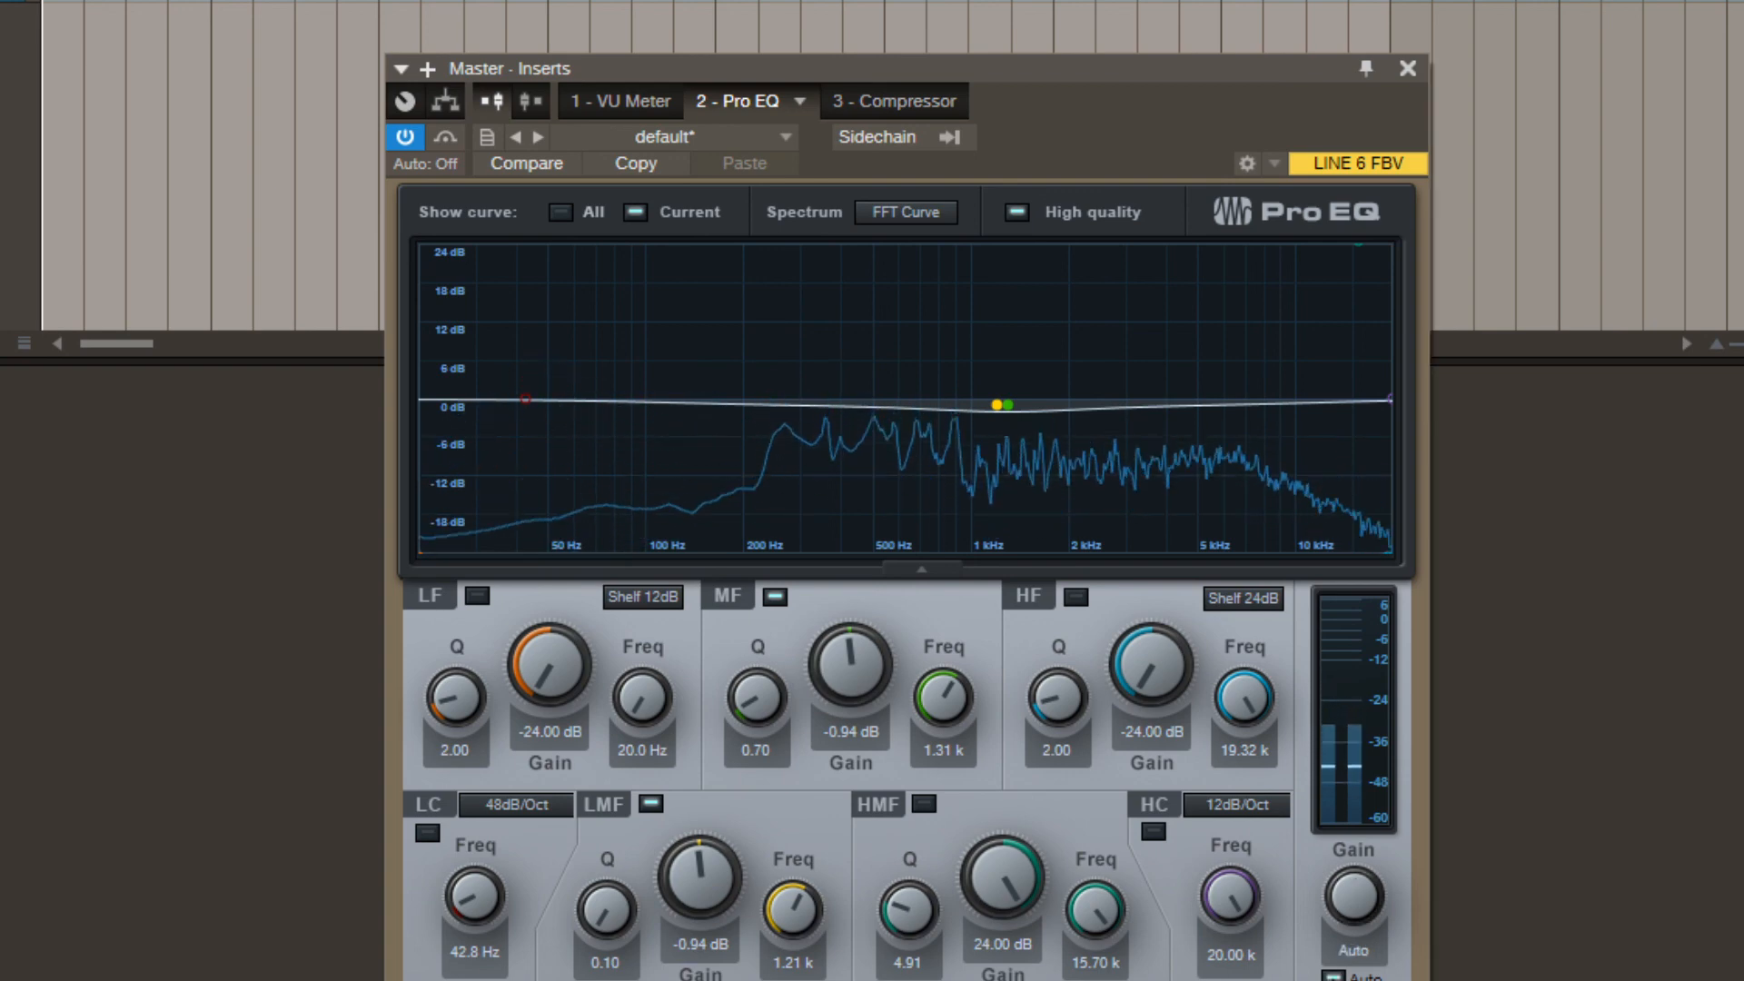
drag(998, 403, 870, 392)
scroll(1104, 370, up, 5)
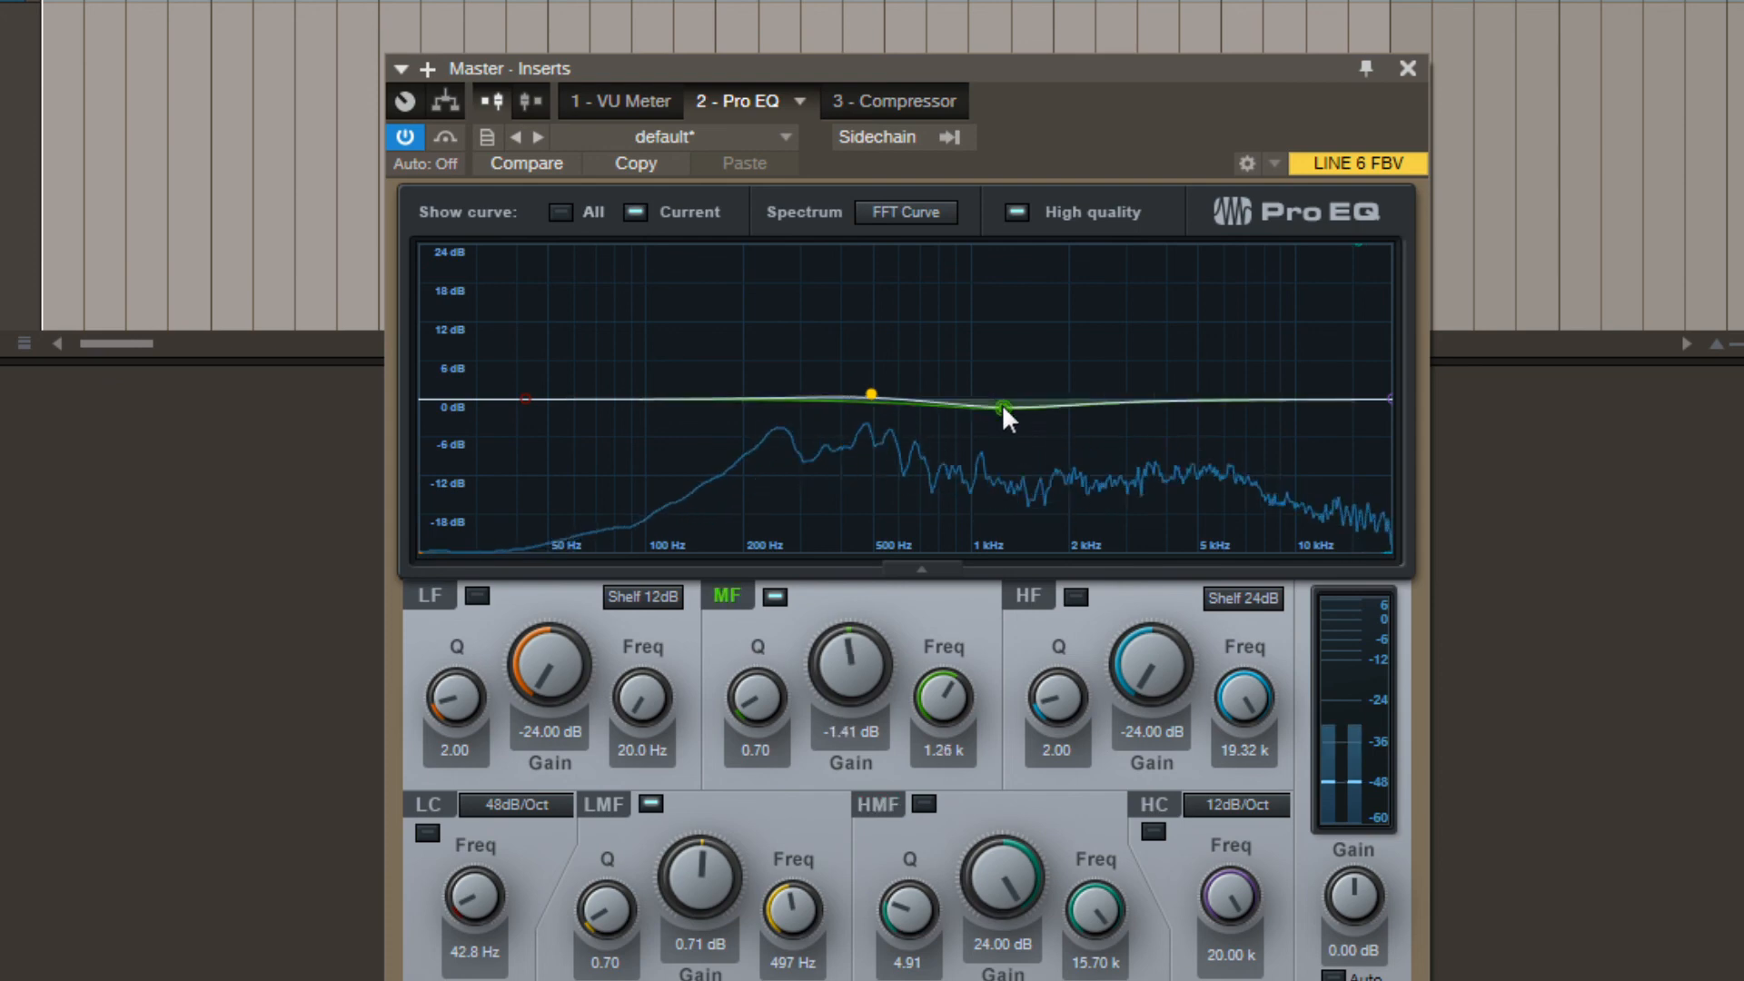
Move the MF band to -9.65 dB at 4.79 kHz and enable the 48 dB/Oct low cut at 232 Hz.
drag(1001, 404, 1191, 461)
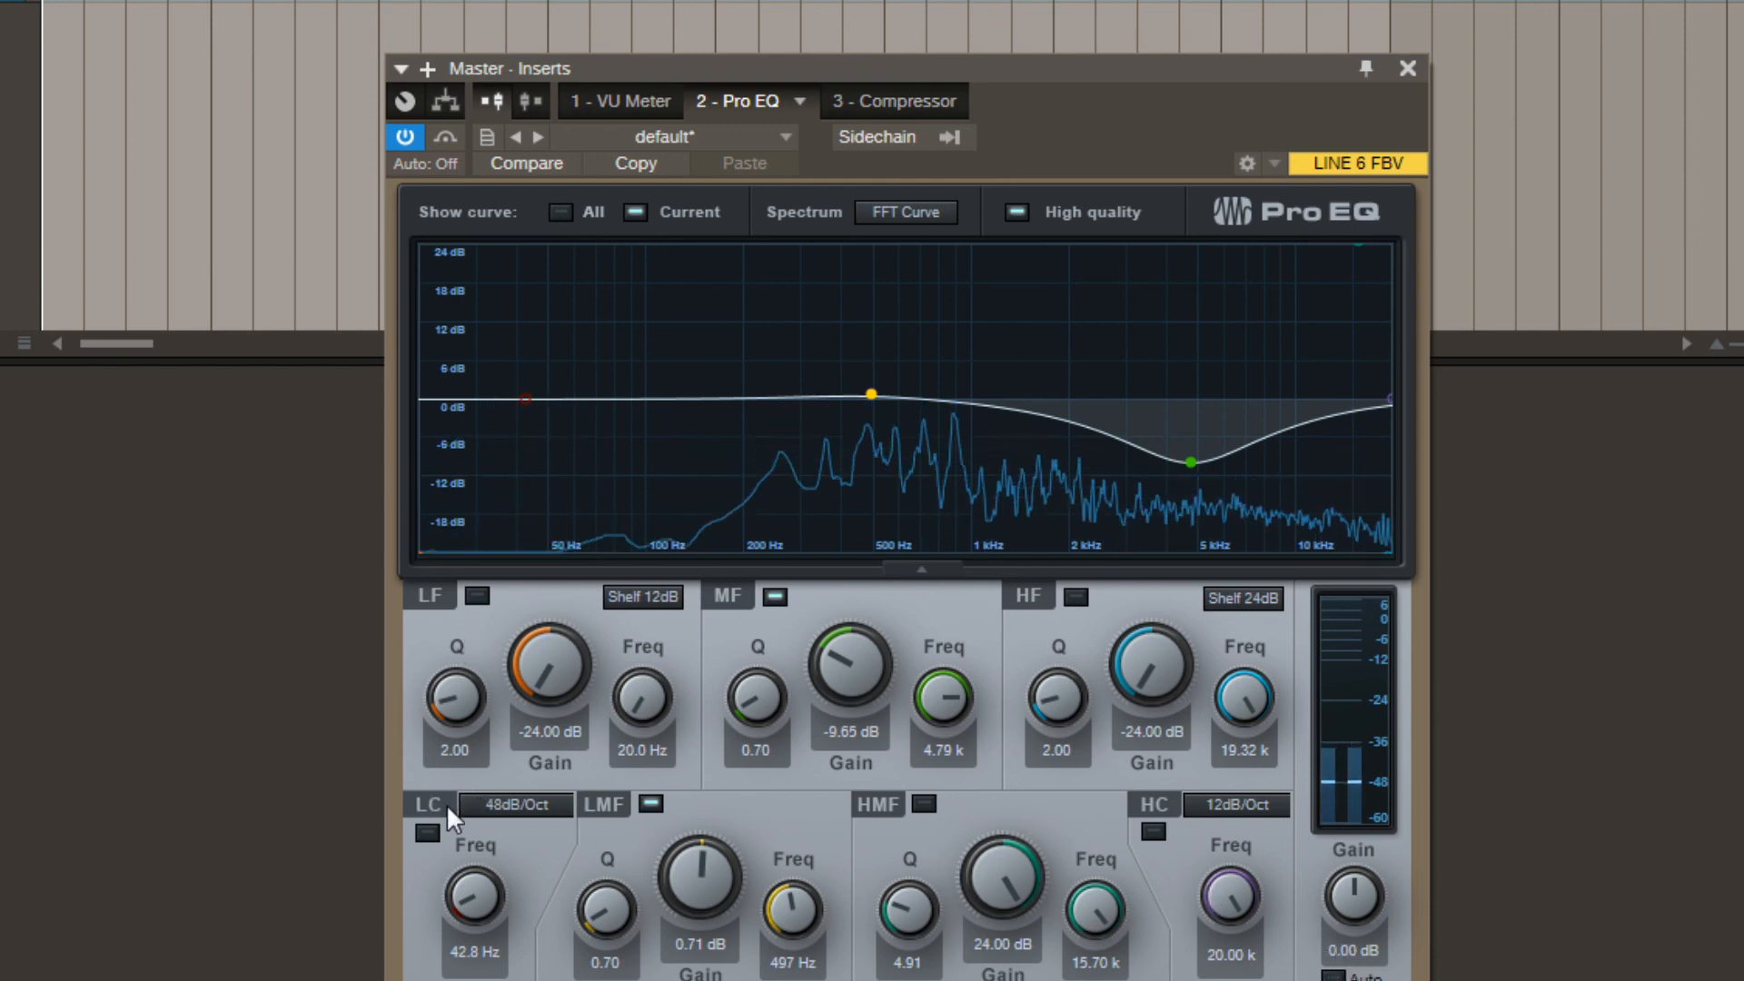
click(427, 833)
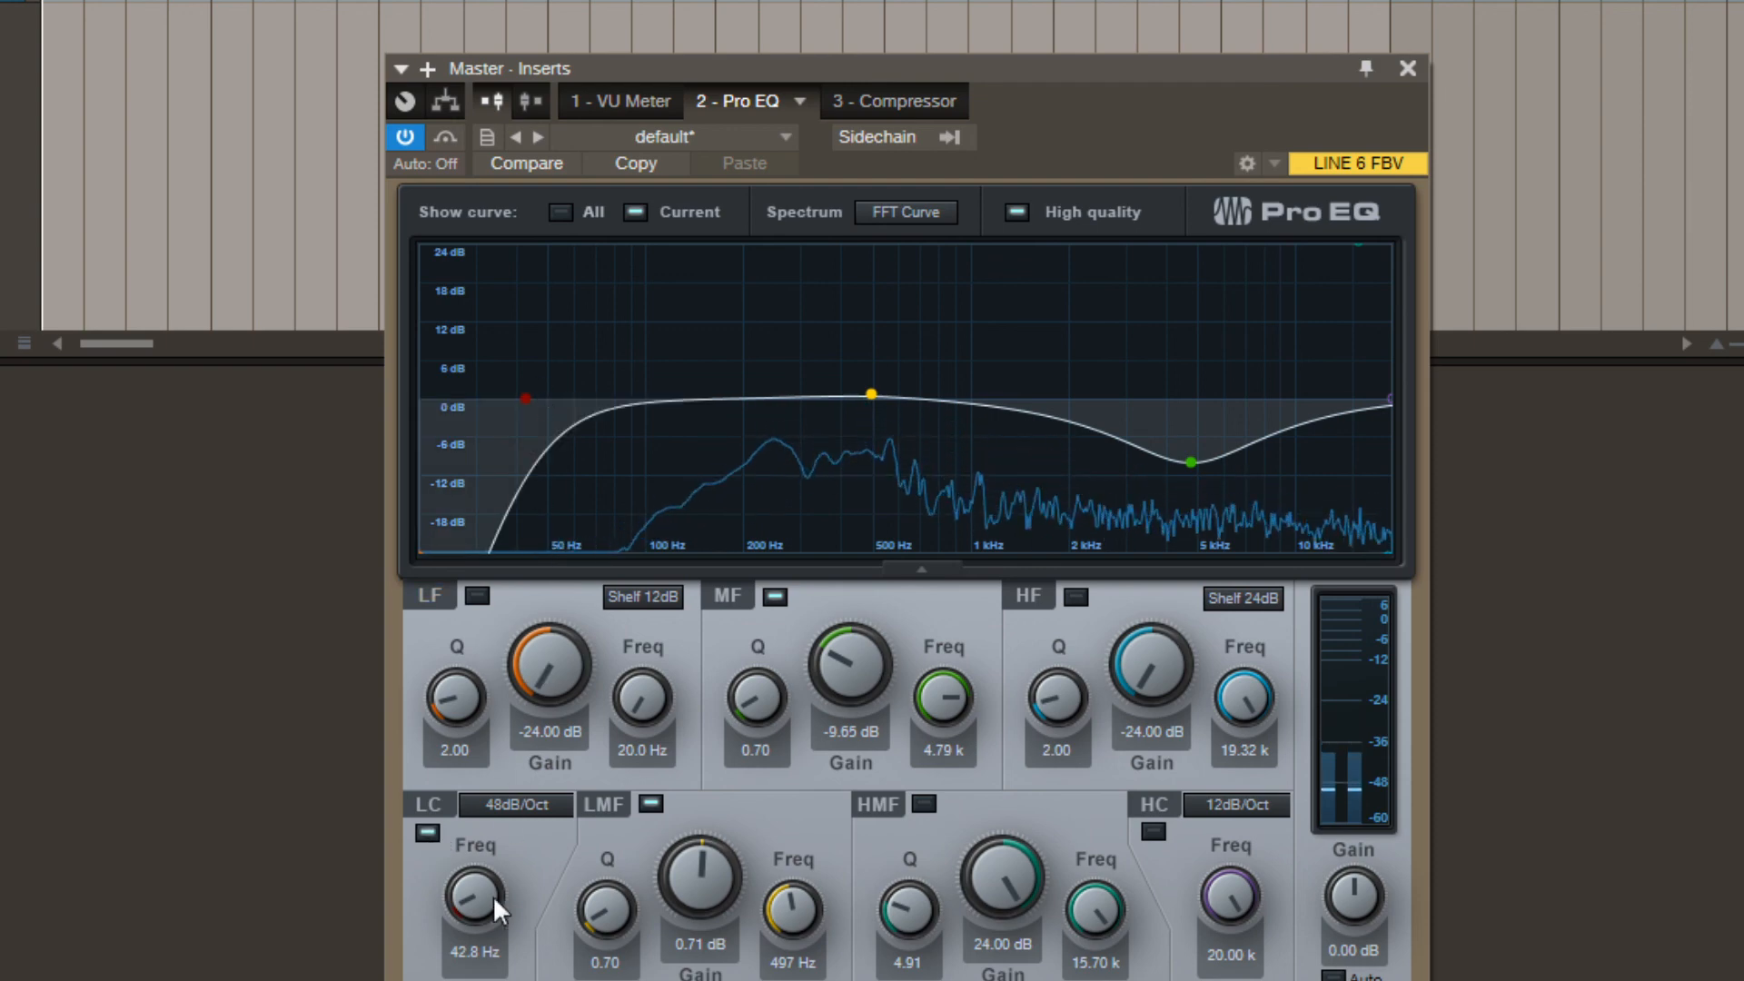
drag(493, 896, 492, 840)
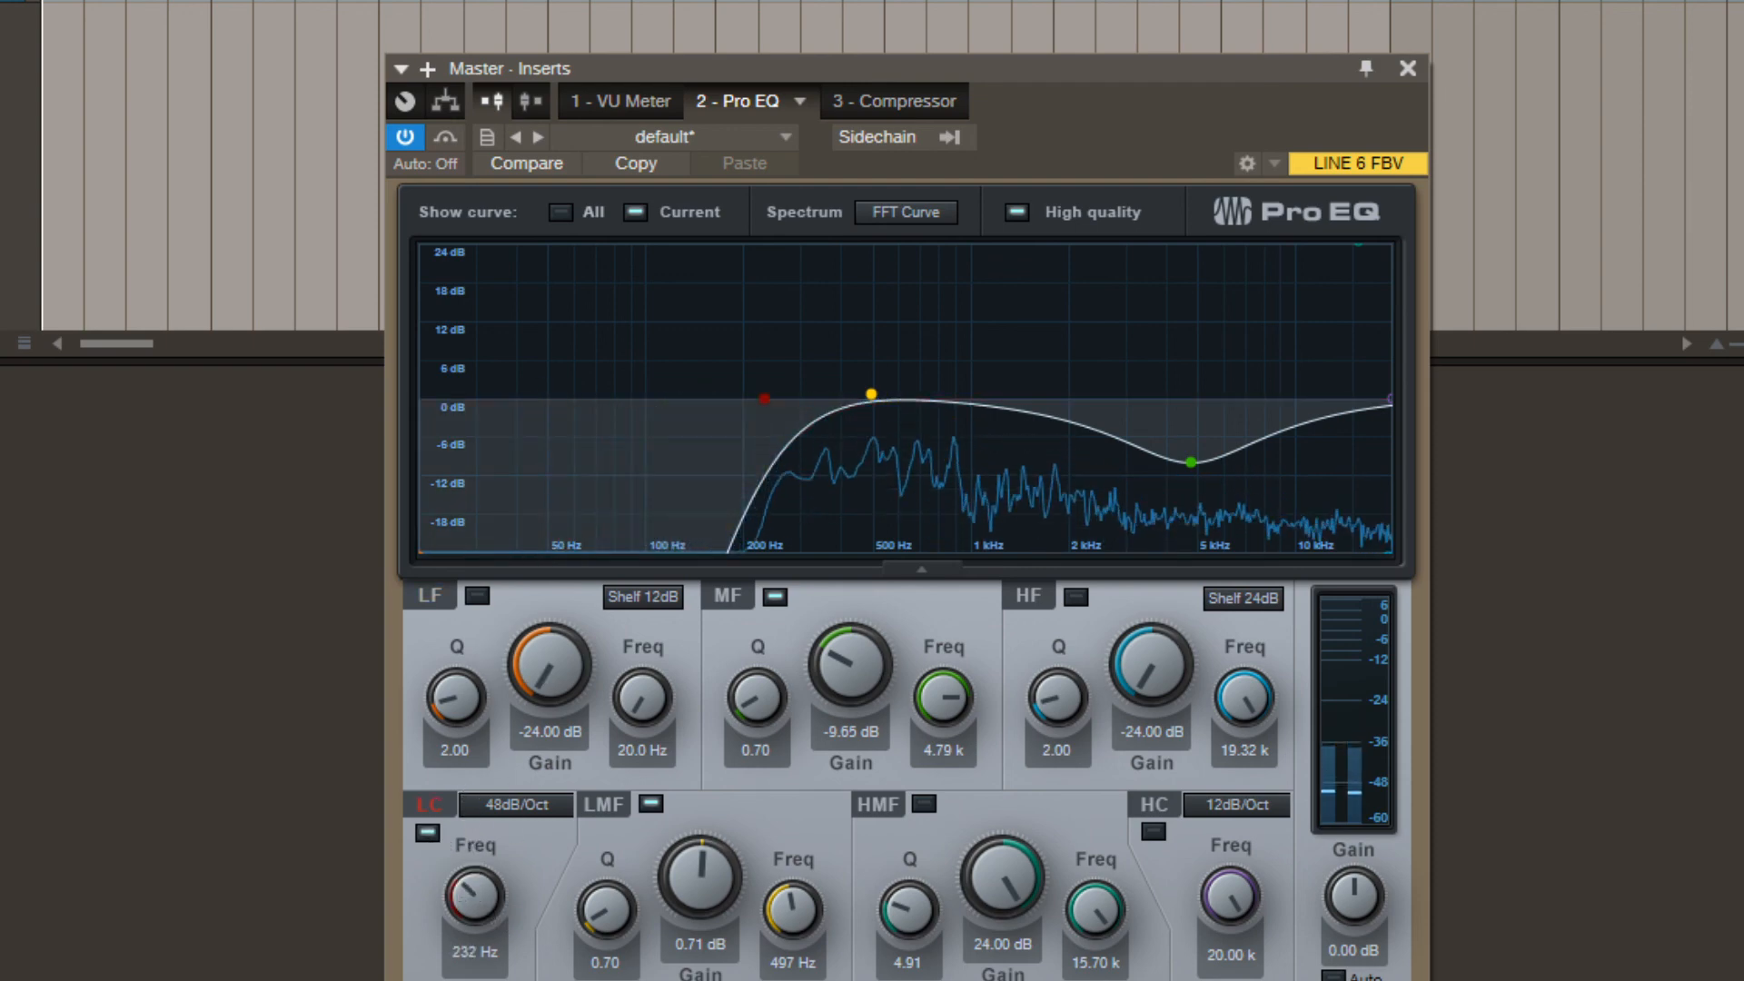
Turn on automatic output gain and compare the sound with the Pro EQ bypassed and active.
click(1334, 977)
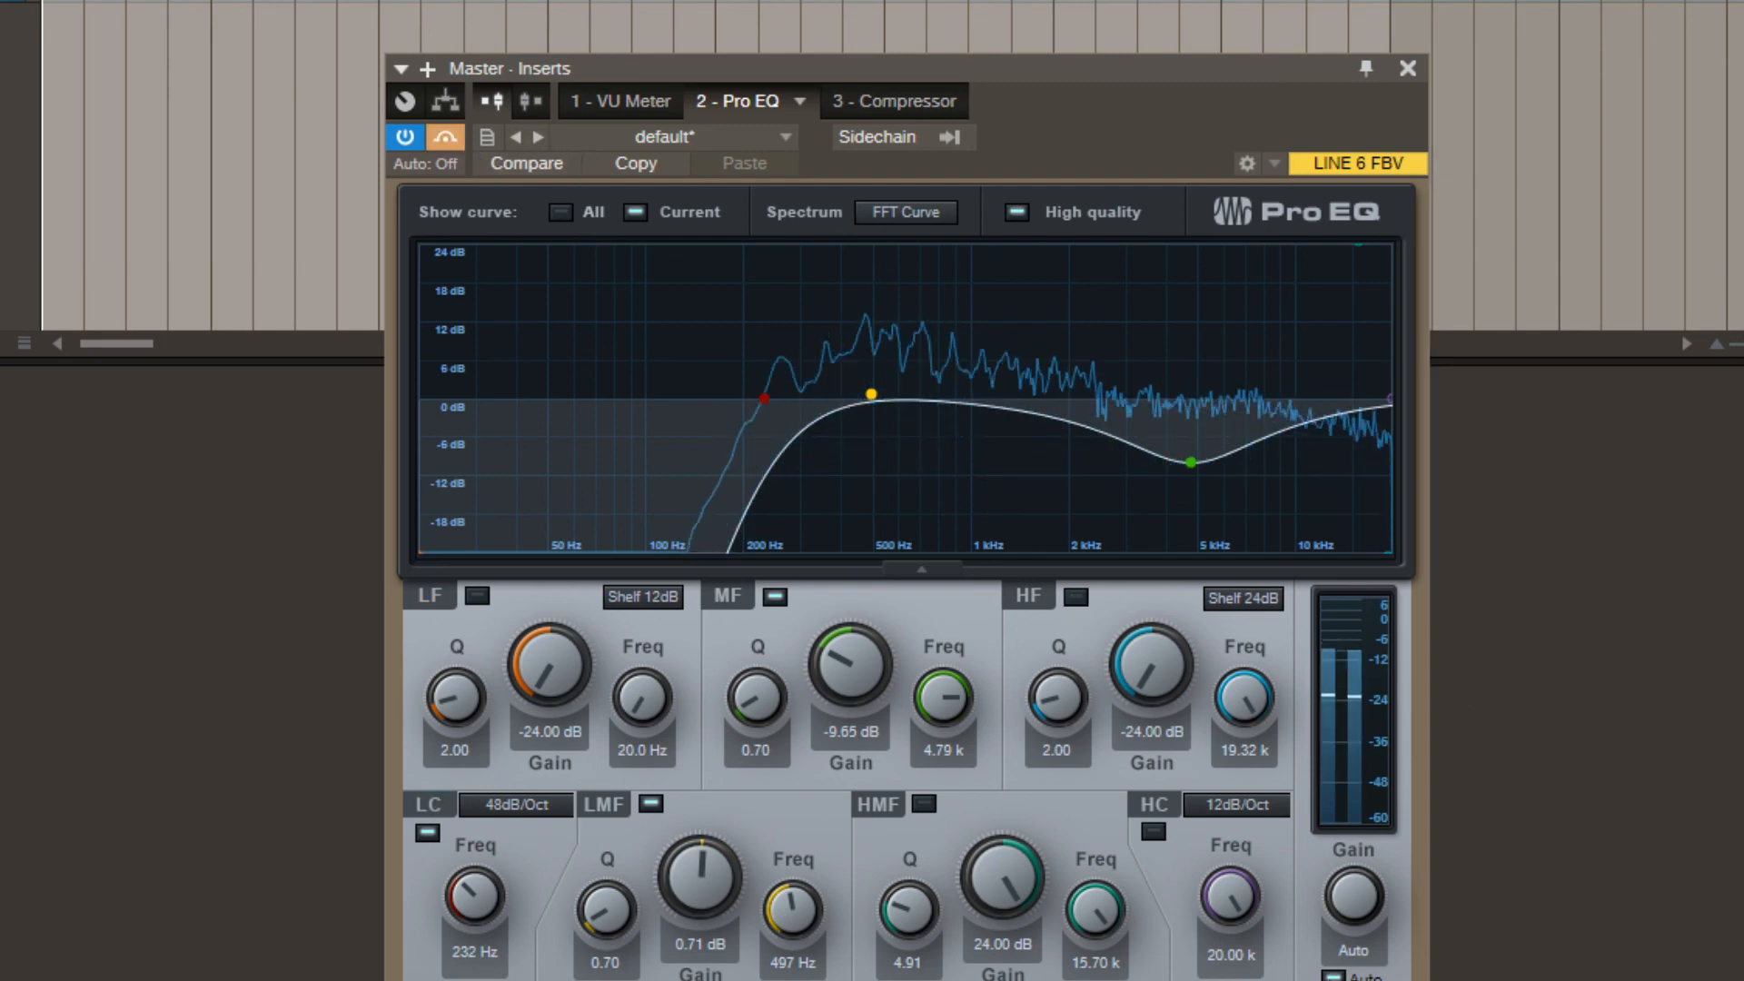
click(454, 138)
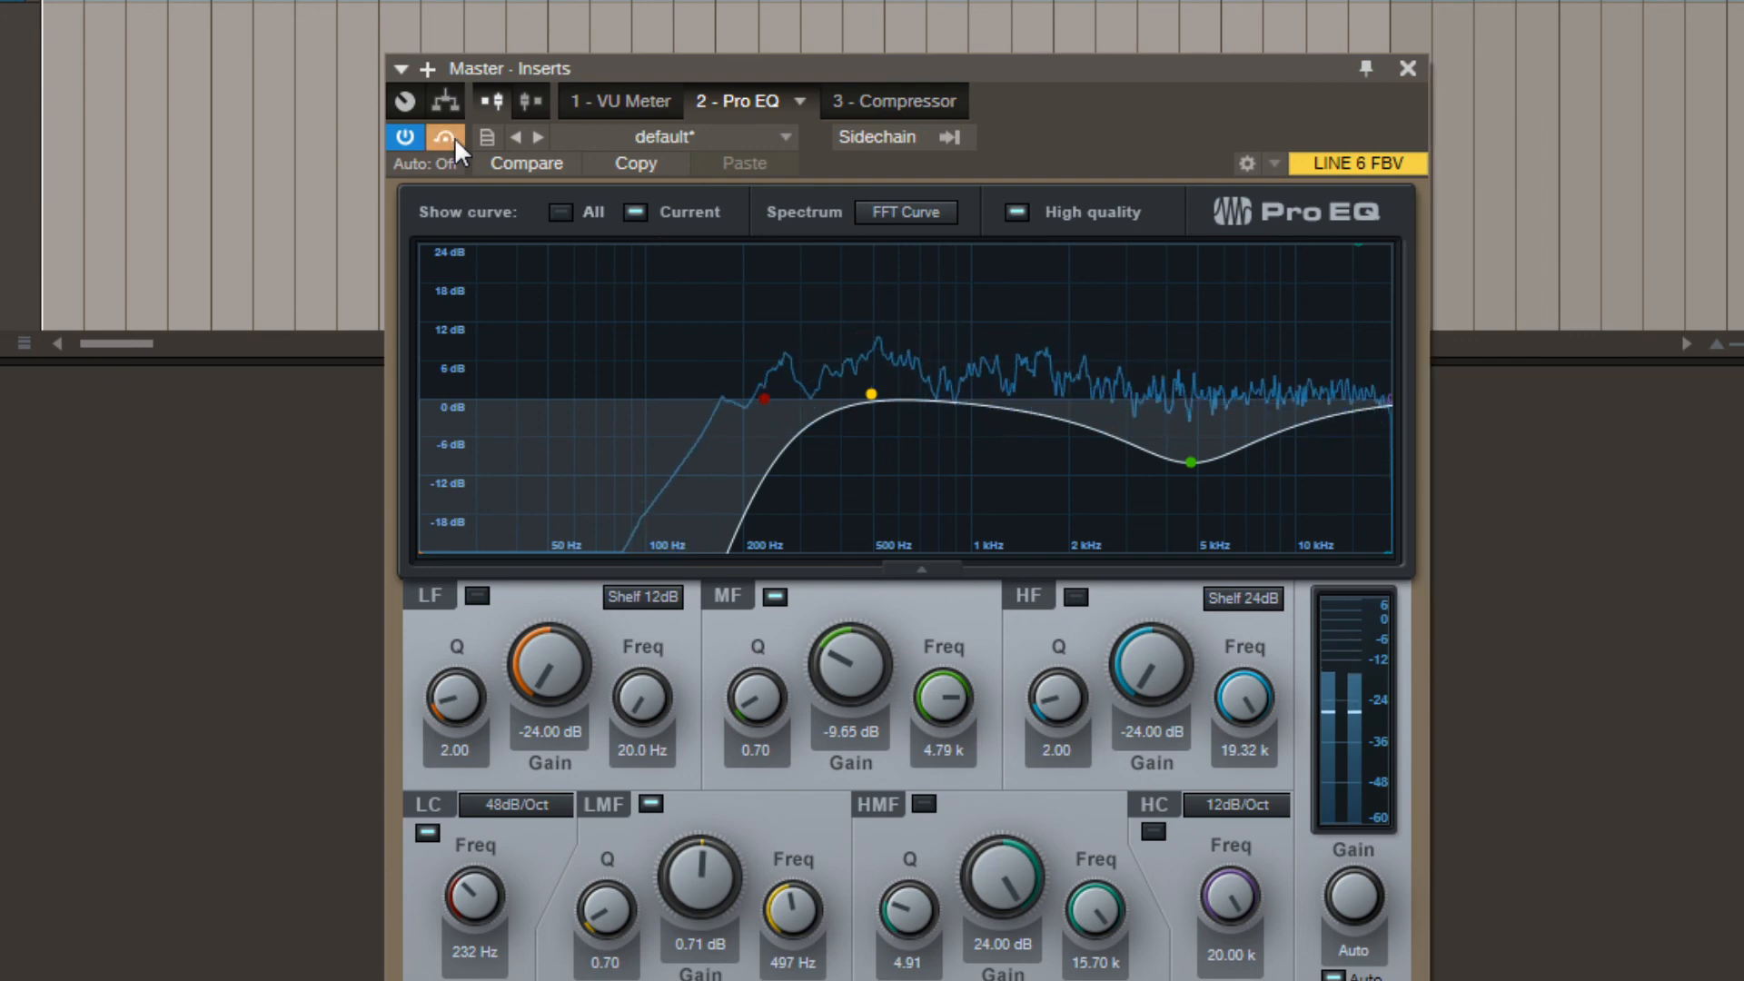
click(454, 136)
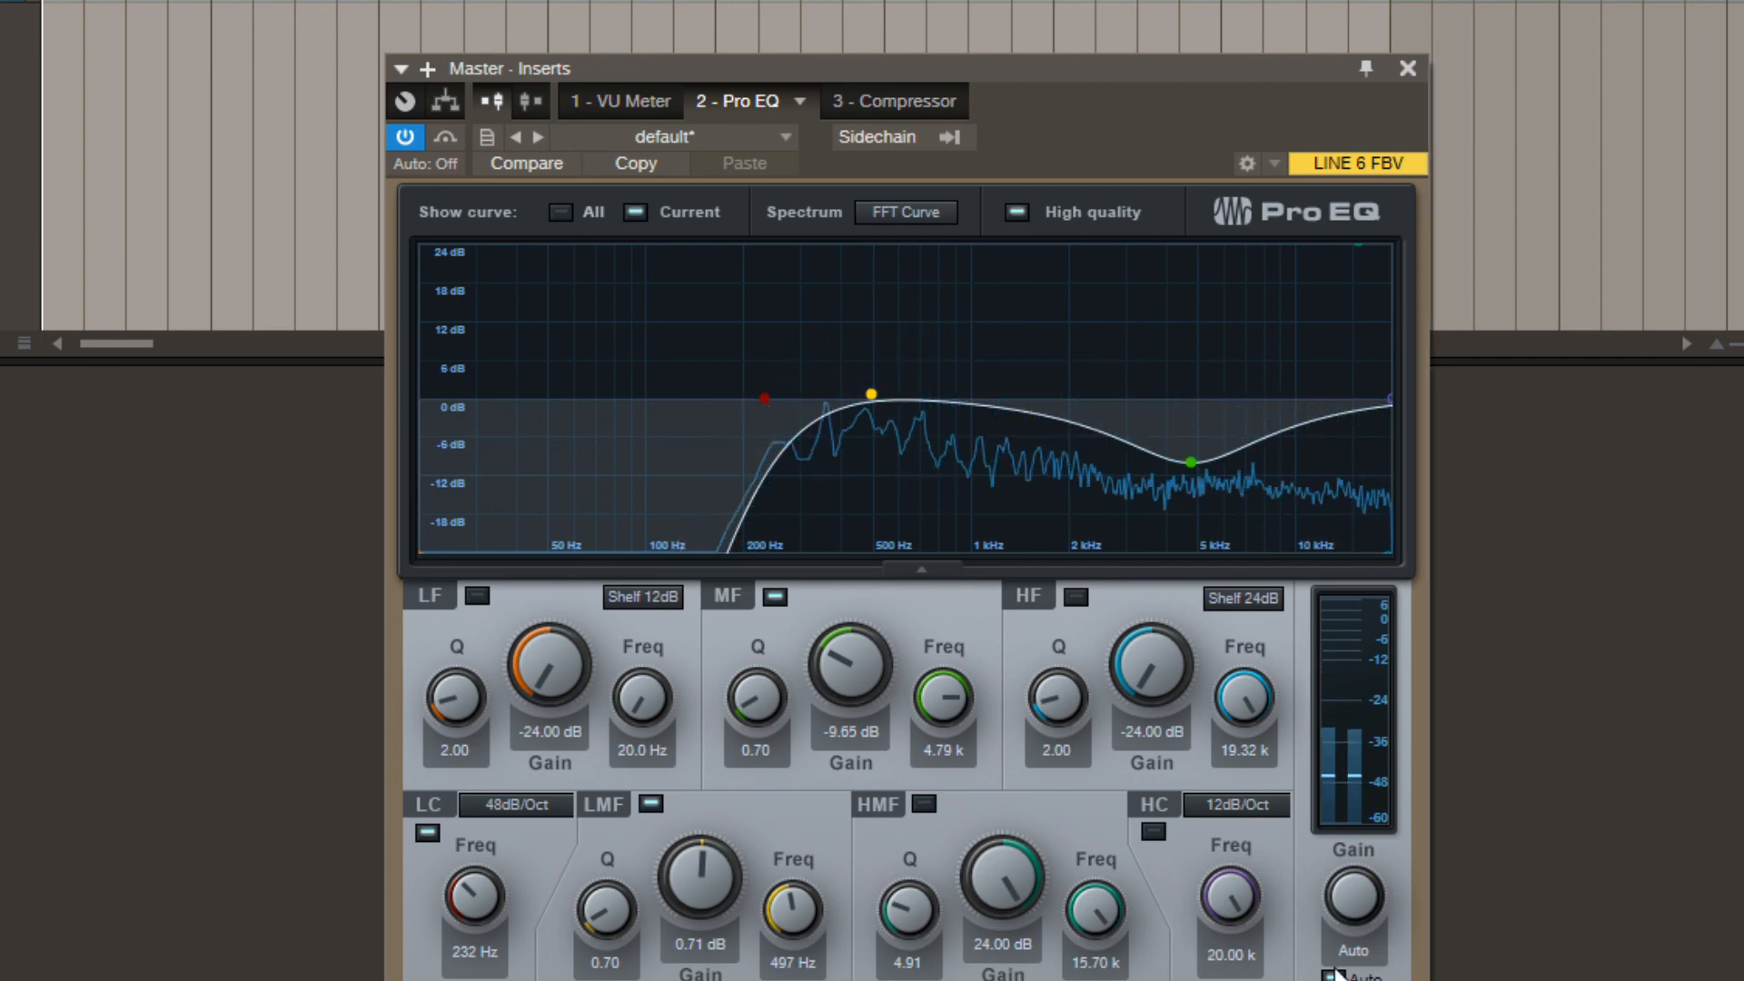
Turn off automatic output gain and set the output gain manually to -1.44 dB.
drag(1357, 898, 1360, 894)
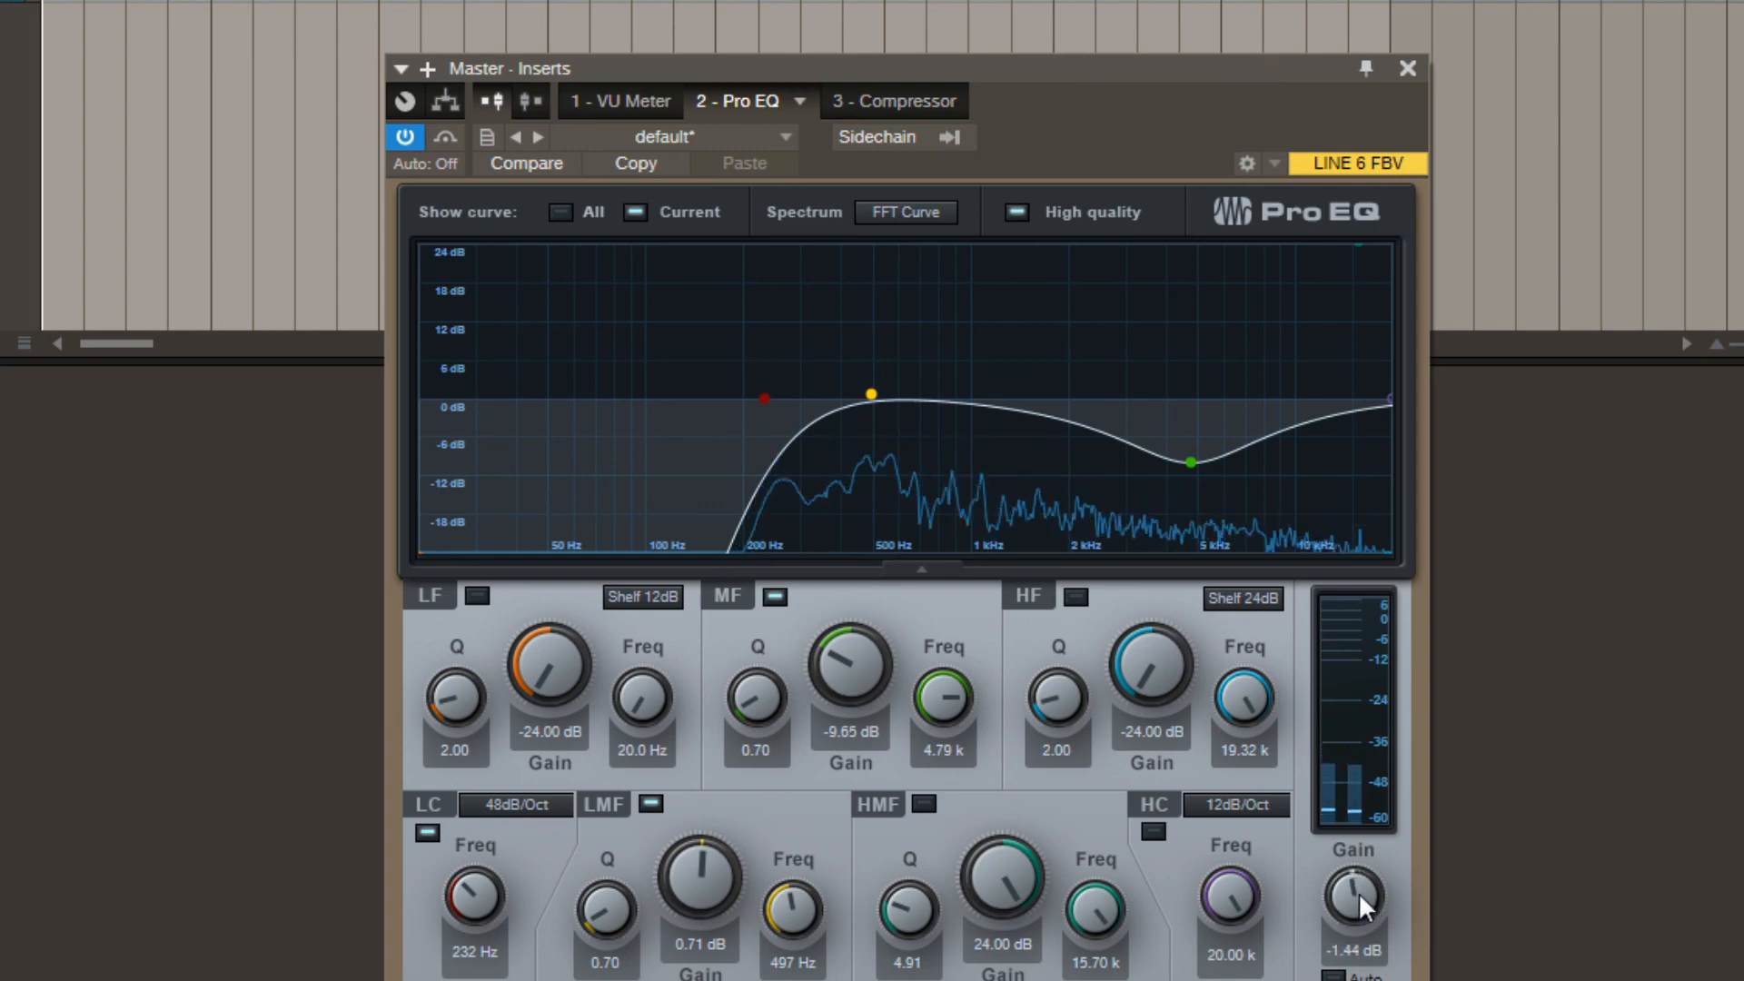